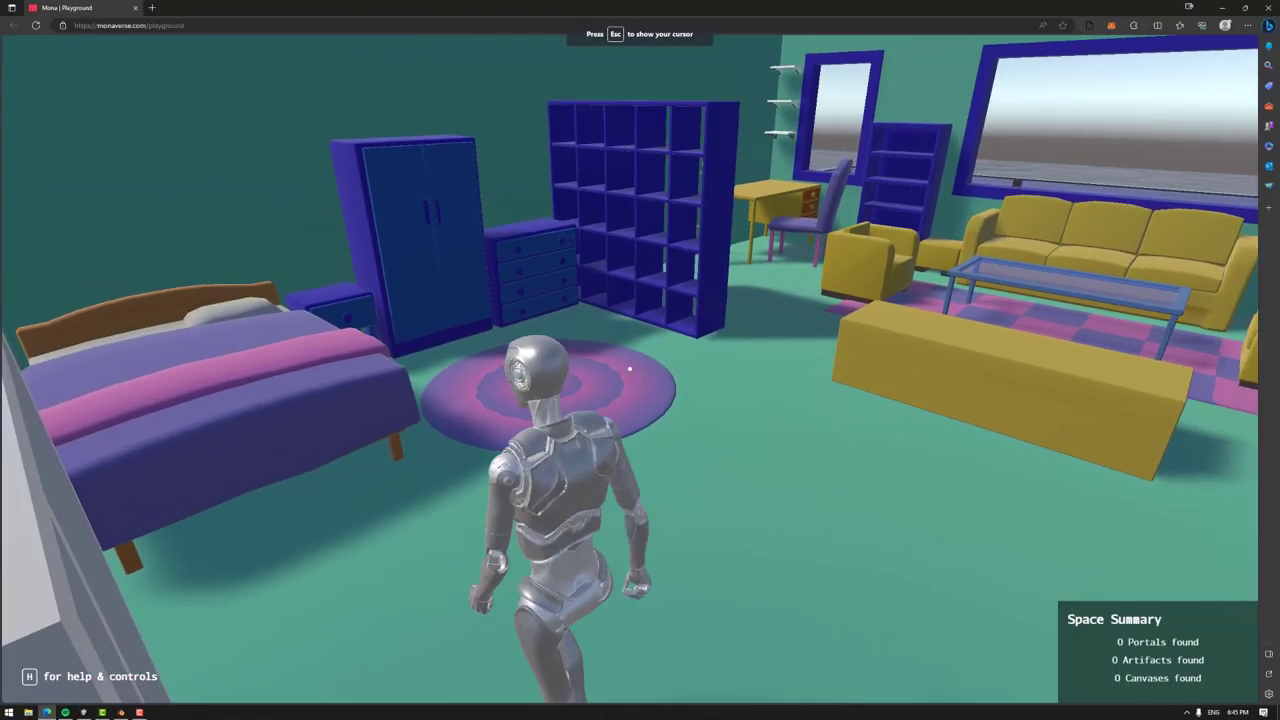
Step: Walk the avatar past the bed and armchair, jump onto the desk, and climb the blue shelf
key("w")
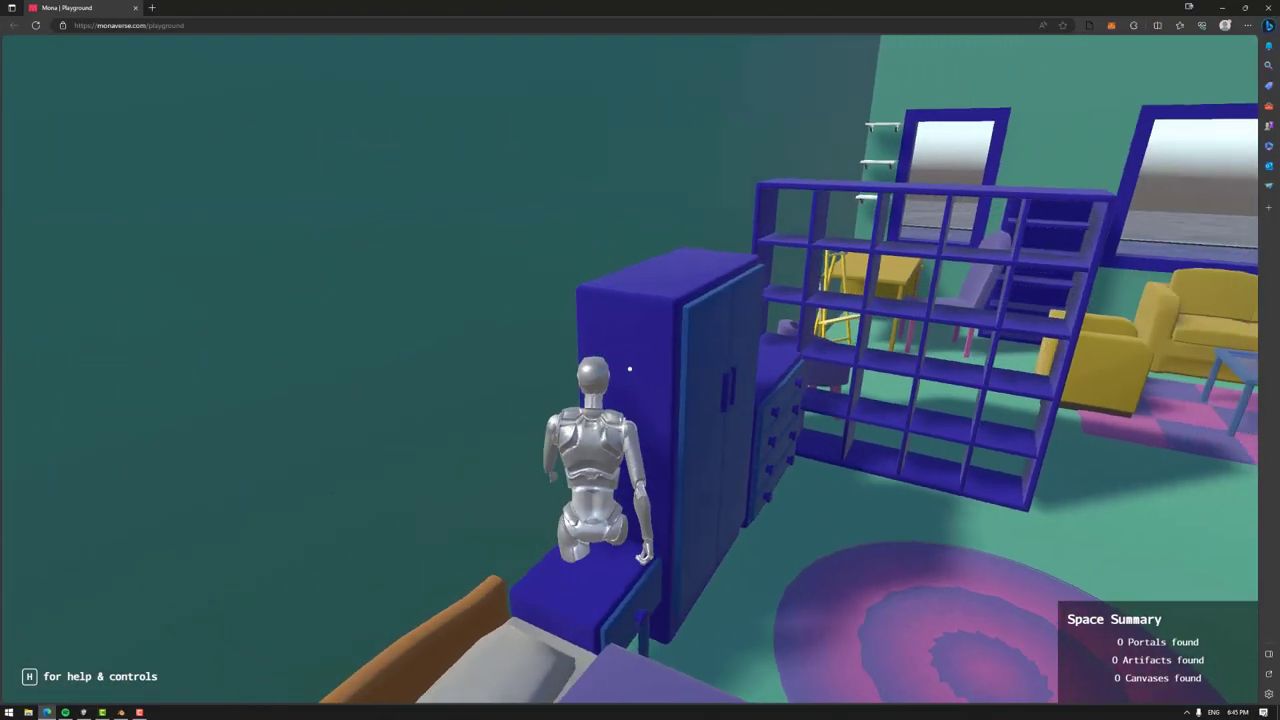
key("w")
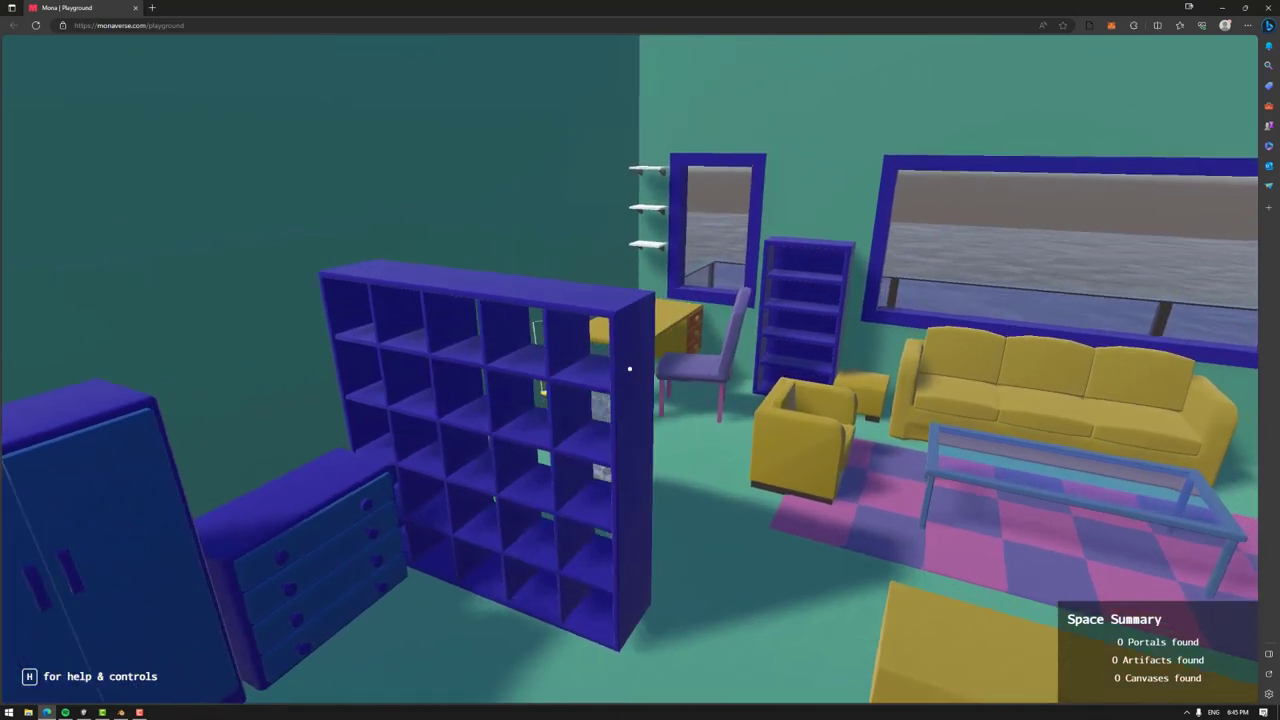
key("w")
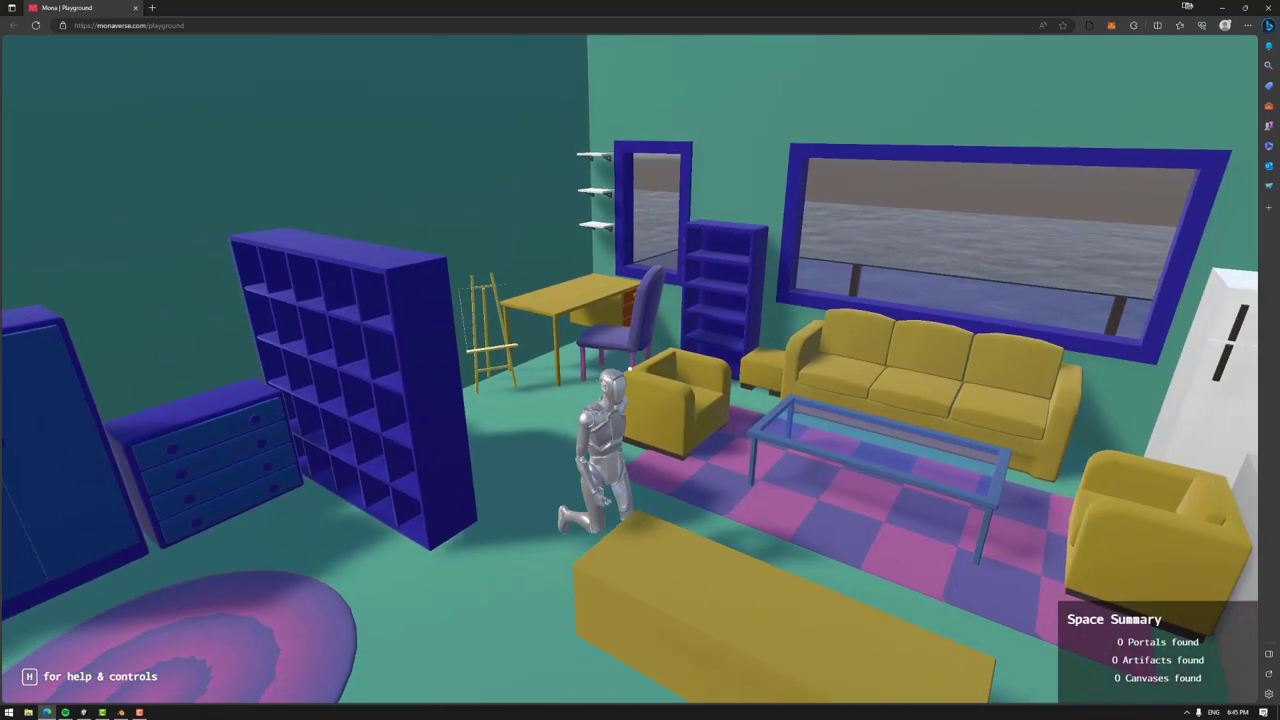
key("w")
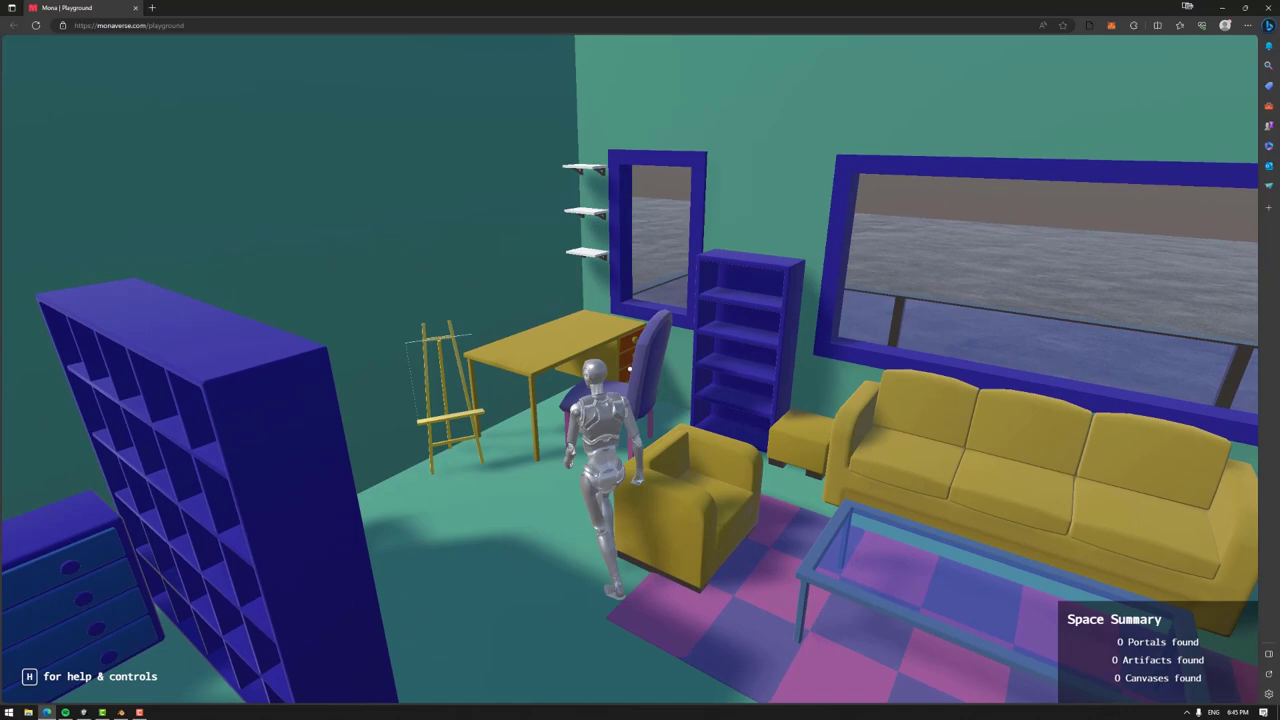
key("w")
key("space")
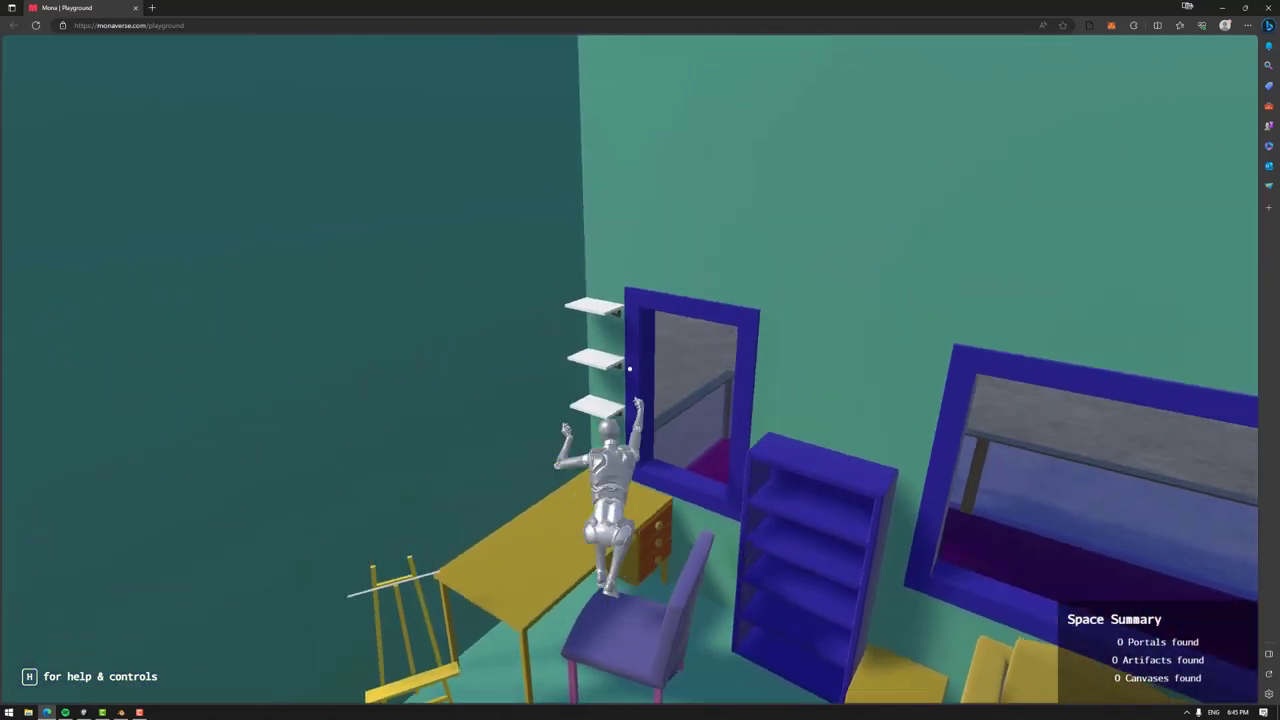
key("w")
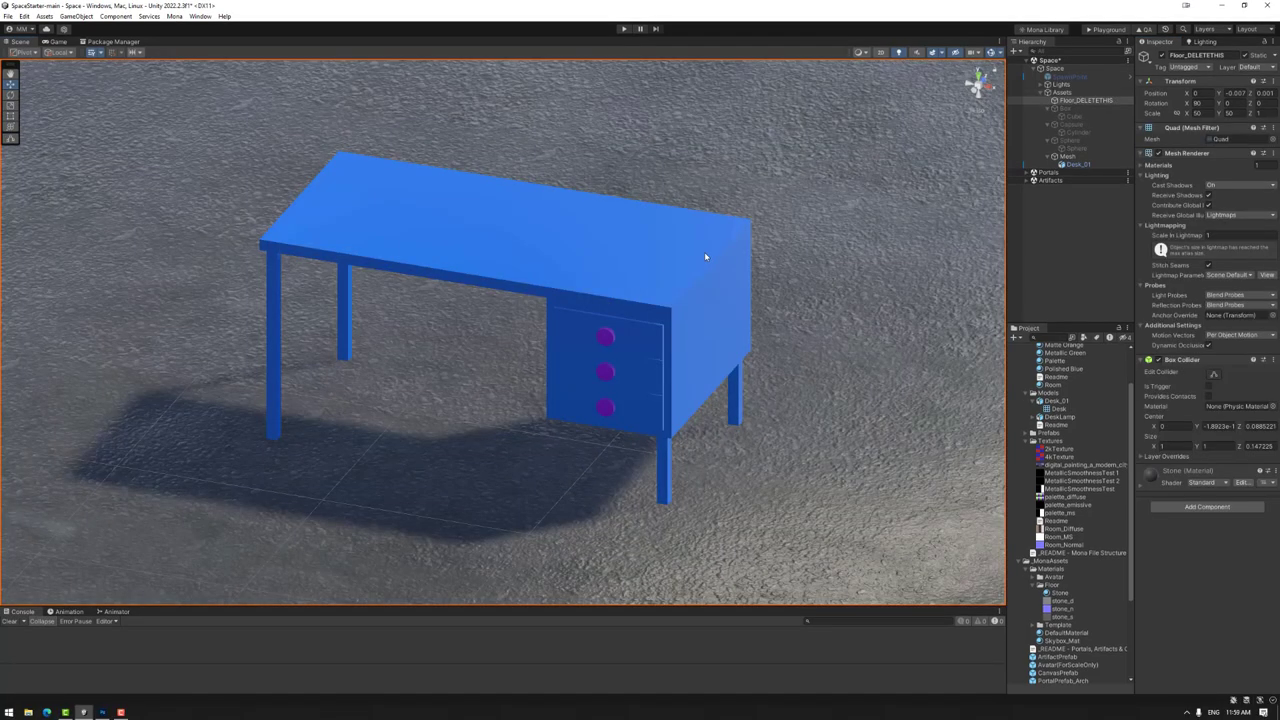
Step: Add a Box Collider component to Desk_01
left_click(701, 257)
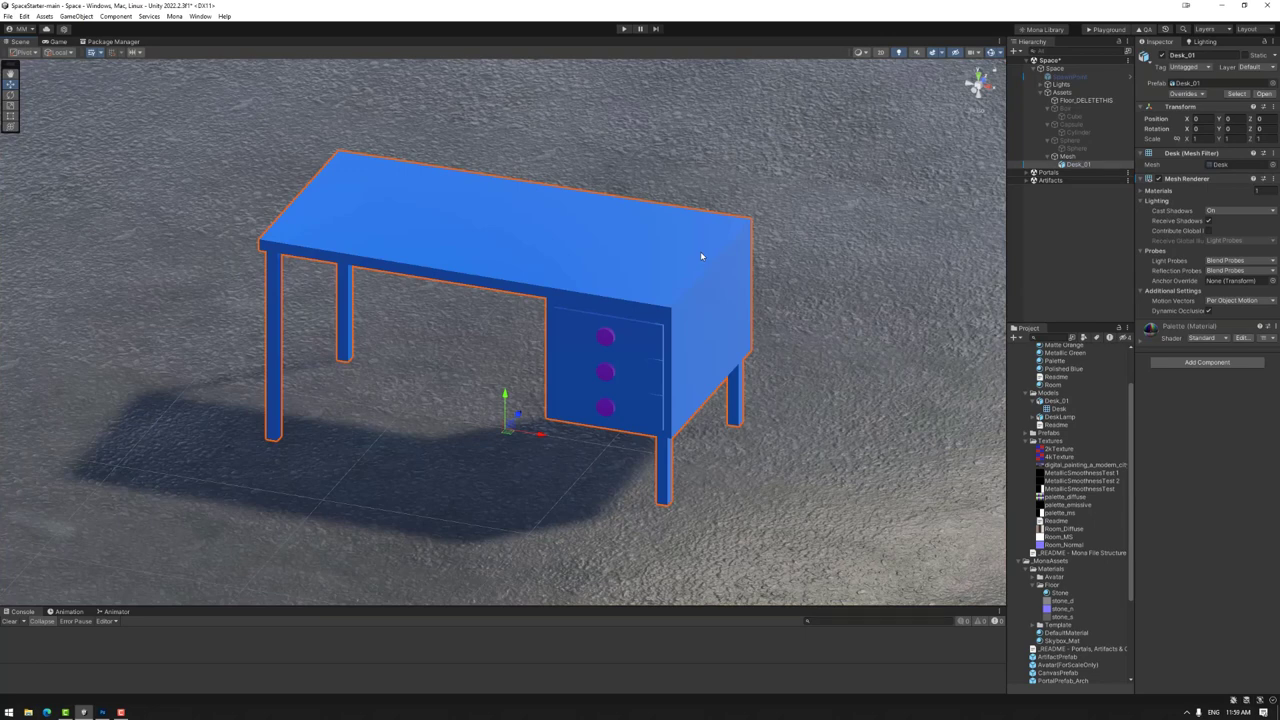
left_click(1208, 363)
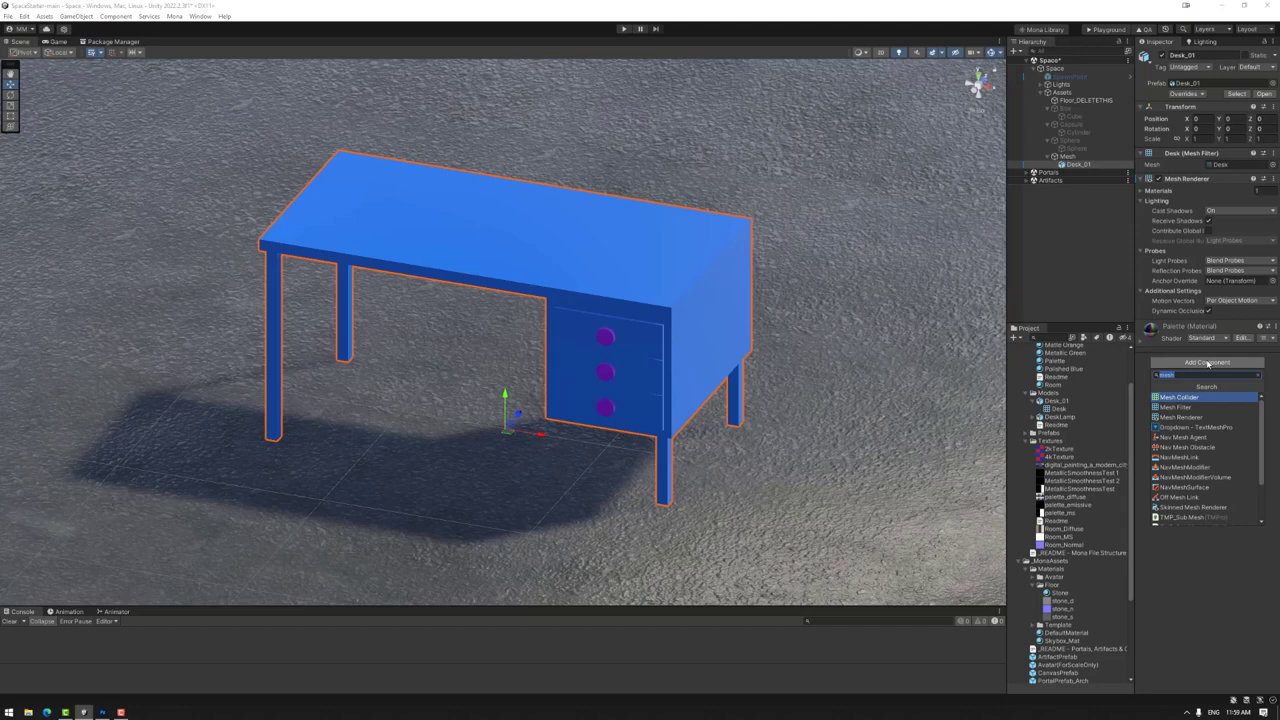
type("box")
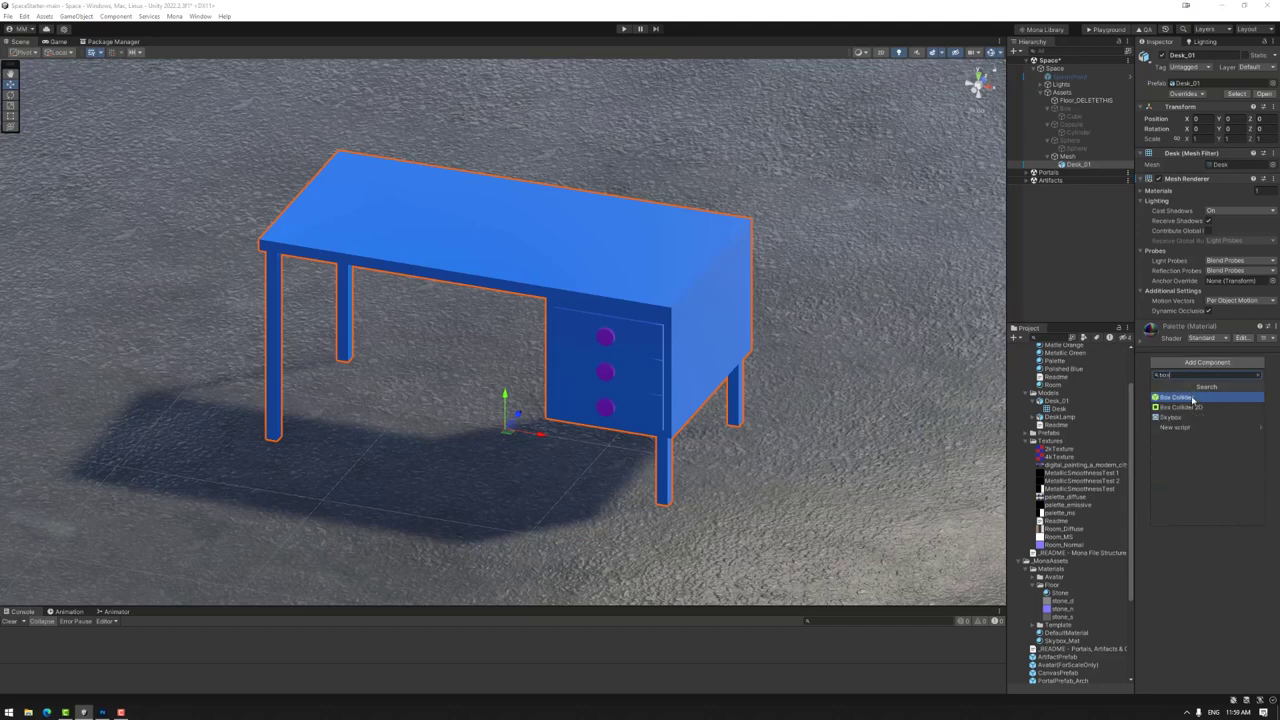
left_click(1192, 399)
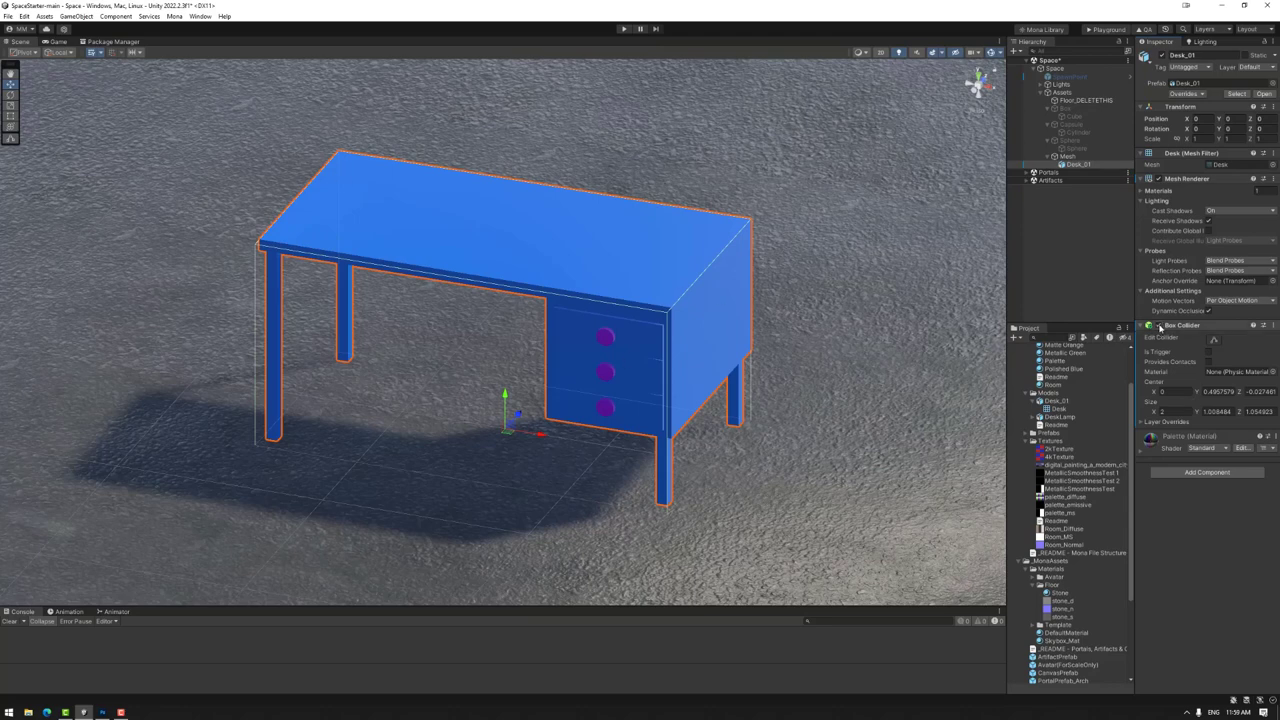
Step: Fit the box collider's sides and height around the desk, roughly 2.01 × 1.01 × 0.99
left_click(1214, 340)
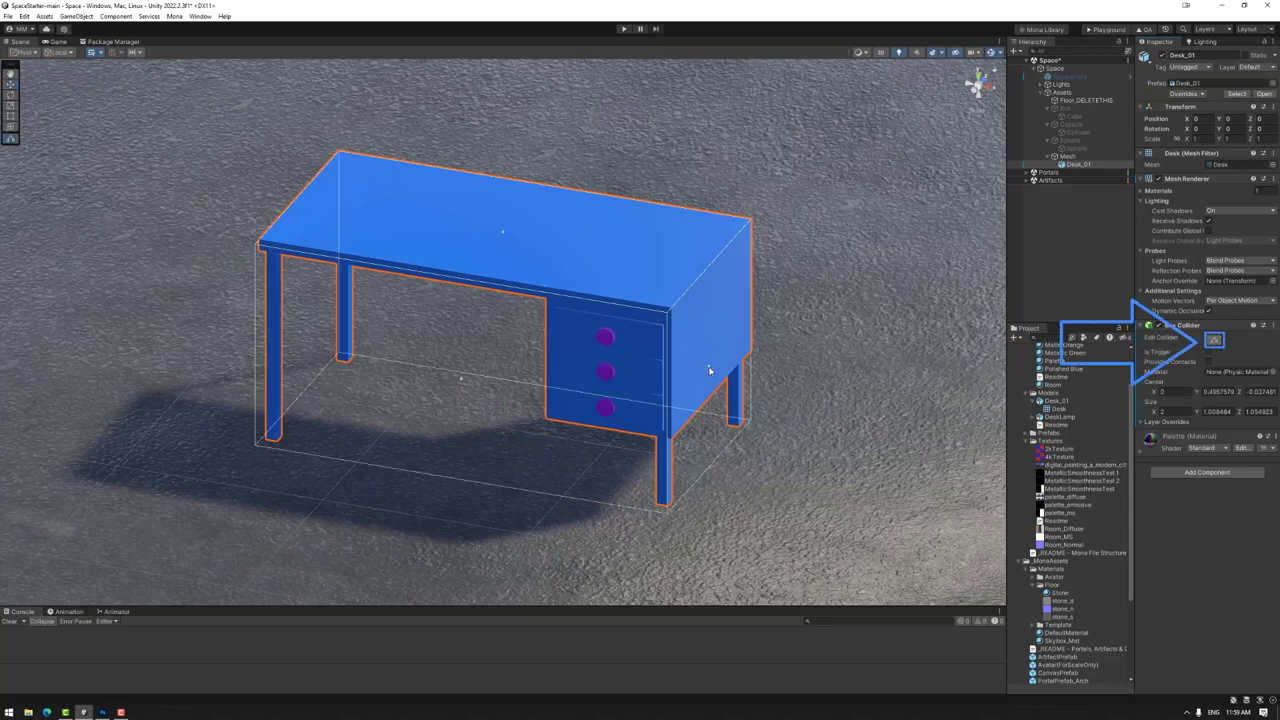
mouse_move(709, 371)
left_mouse_down()
mouse_move(780, 385)
mouse_move(709, 366)
left_mouse_up()
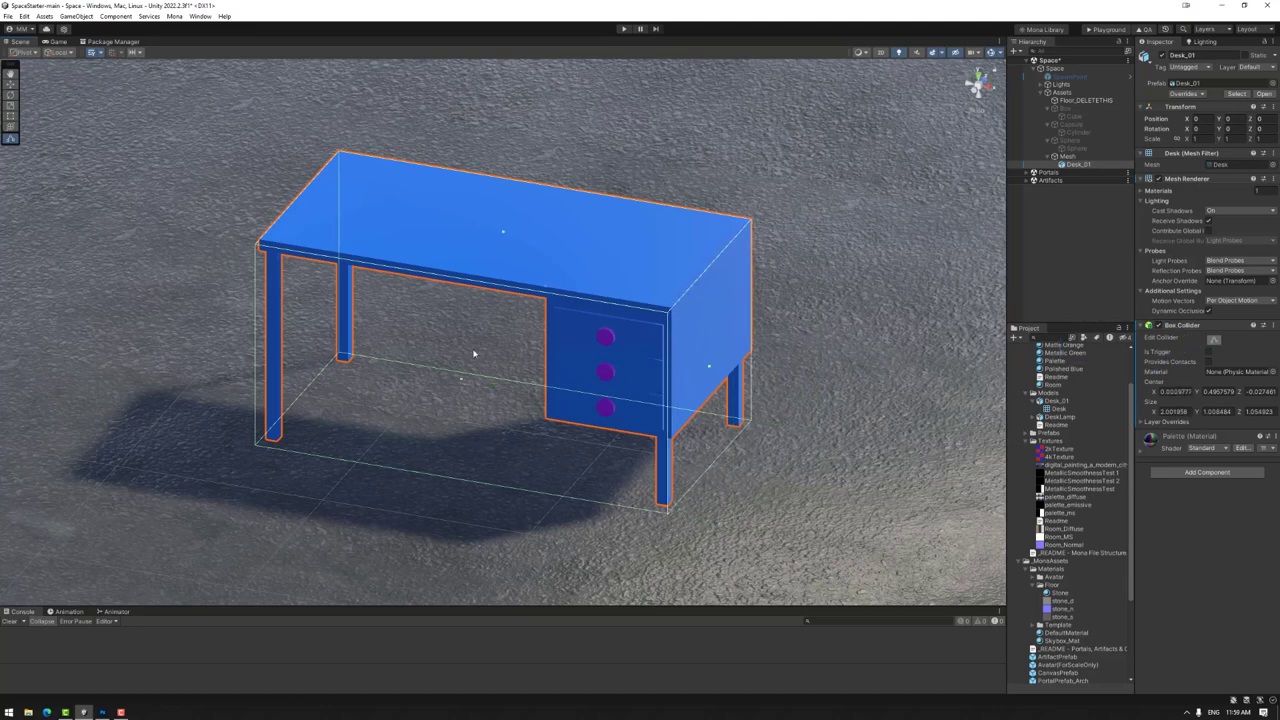
mouse_move(297, 300)
left_mouse_down()
mouse_move(251, 283)
mouse_move(296, 294)
left_mouse_up()
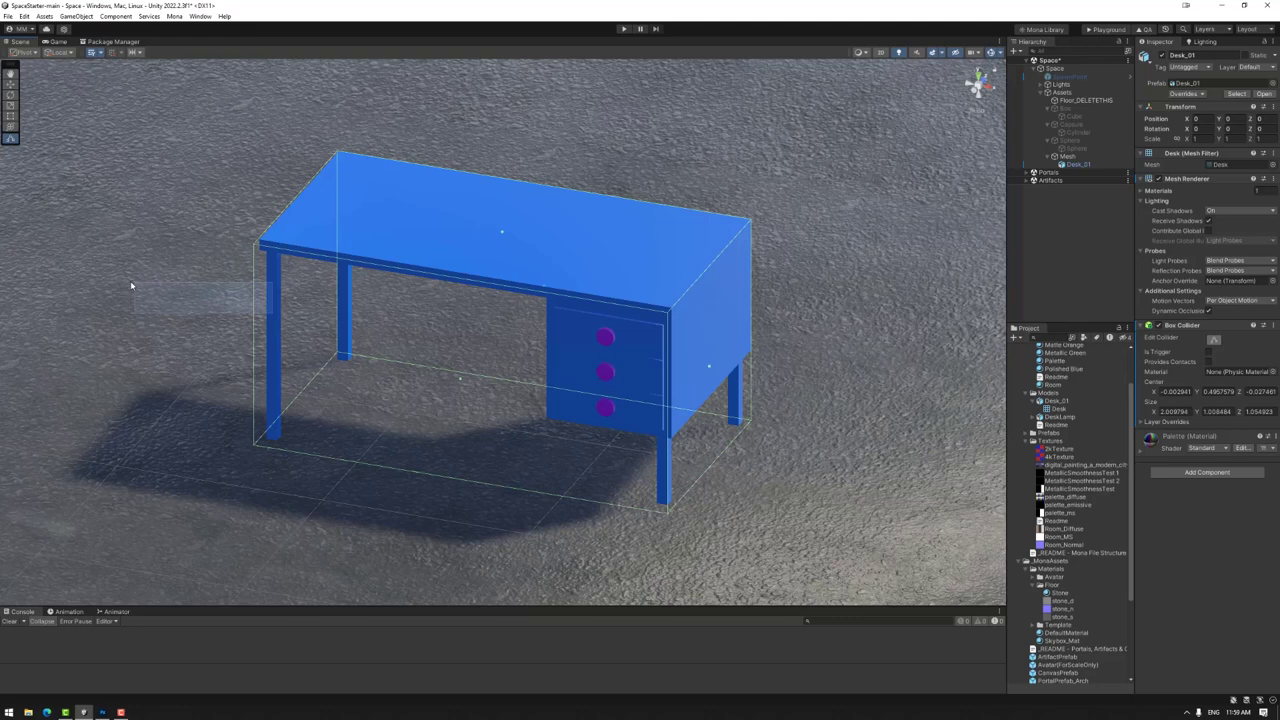
left_click(131, 286)
left_click(632, 298)
left_click(1214, 339)
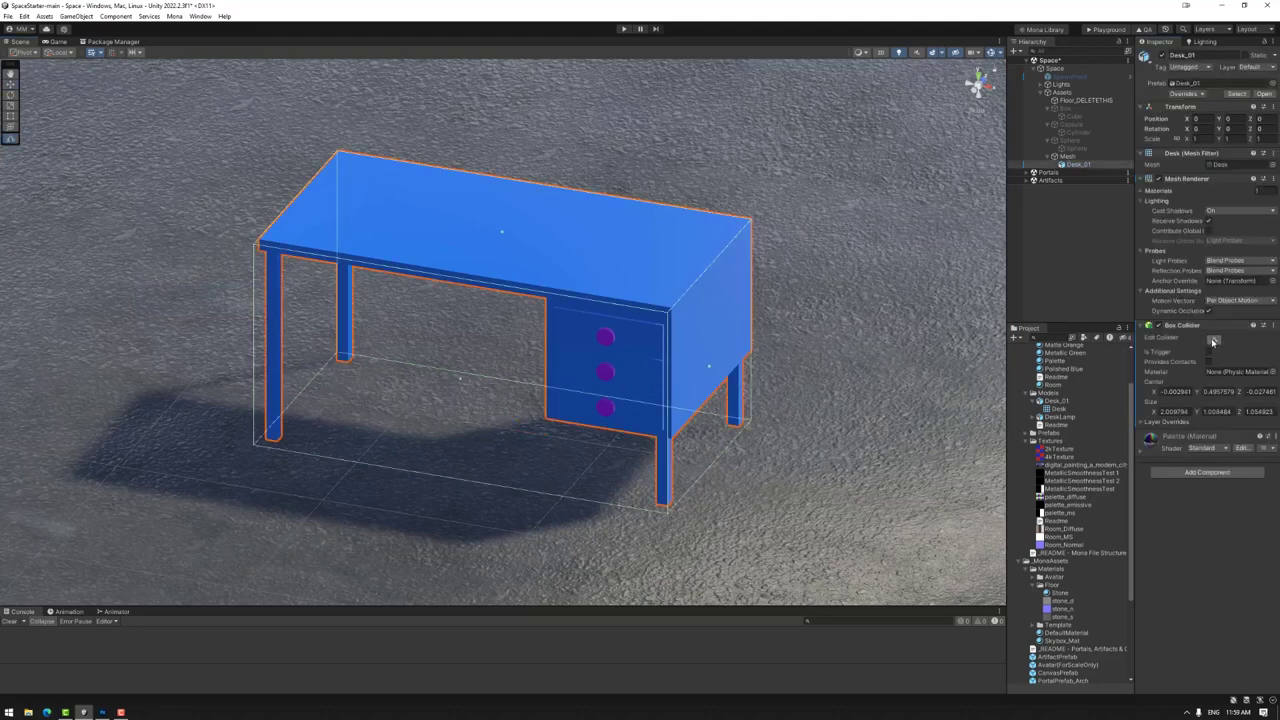
left_click_drag(1205, 410, 1206, 414)
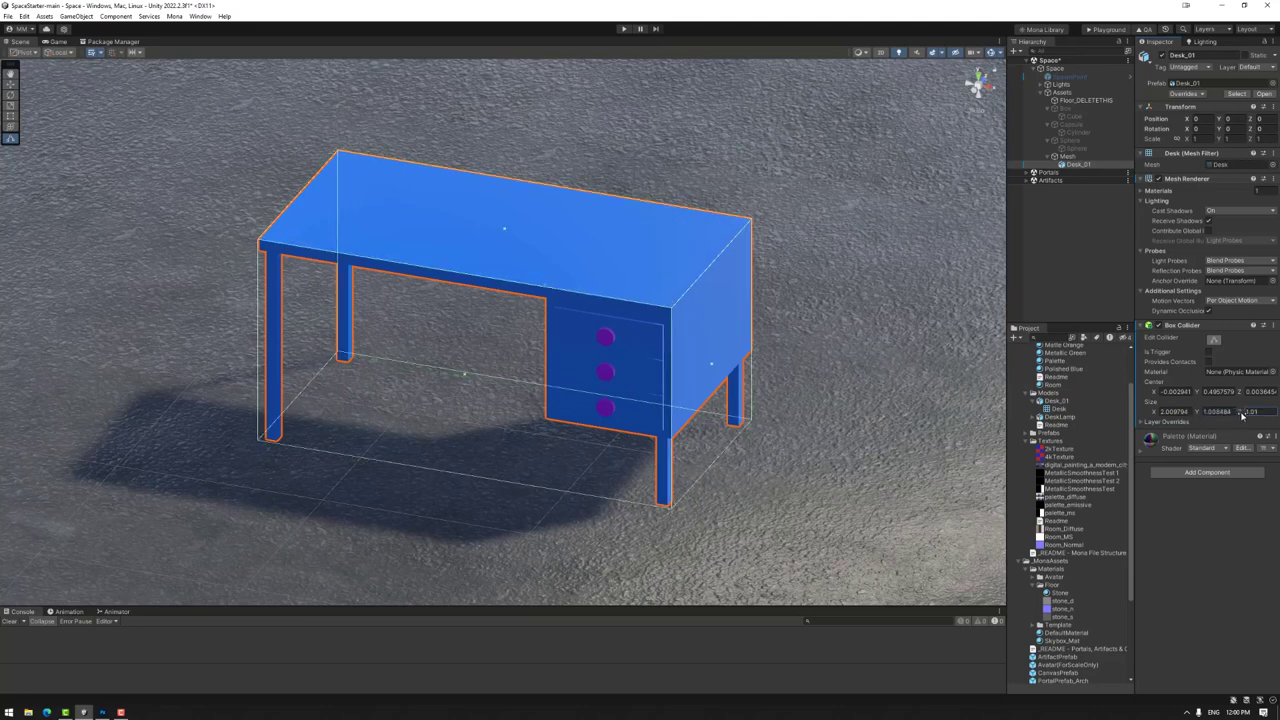
Step: Create an empty child object named Collider under Mesh
right_click(1065, 159)
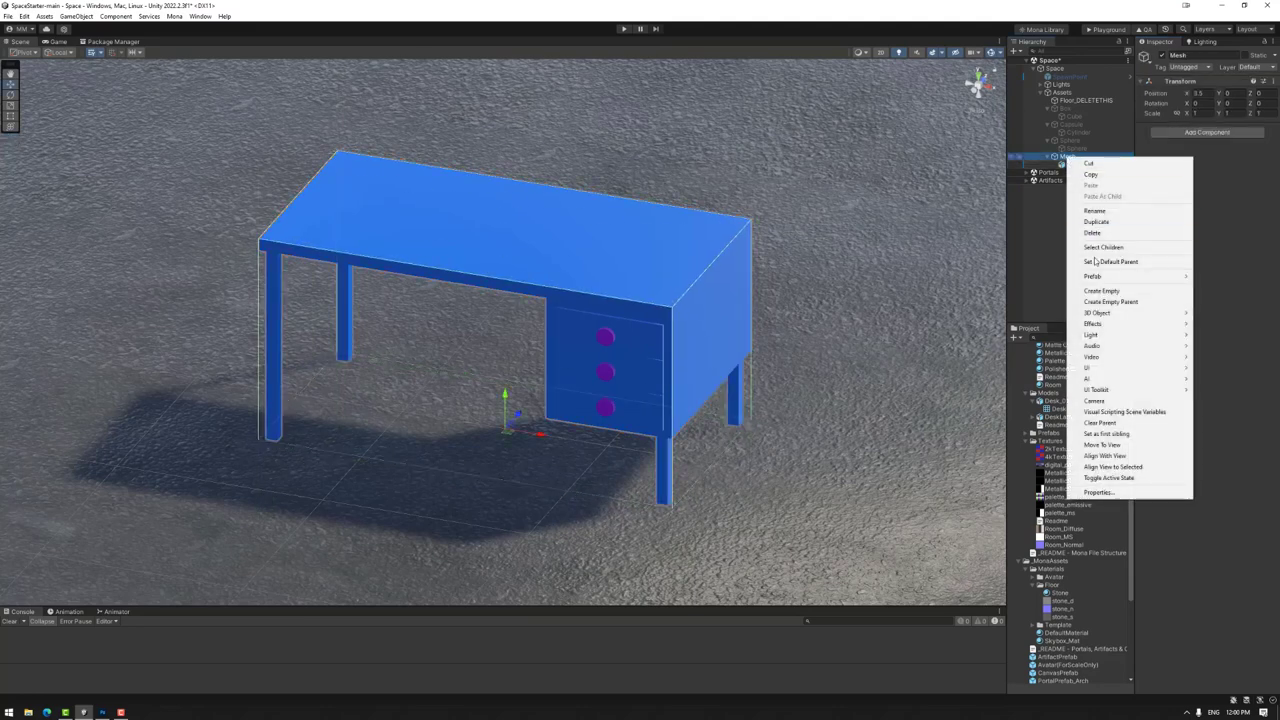
left_click(1100, 290)
type("Collider")
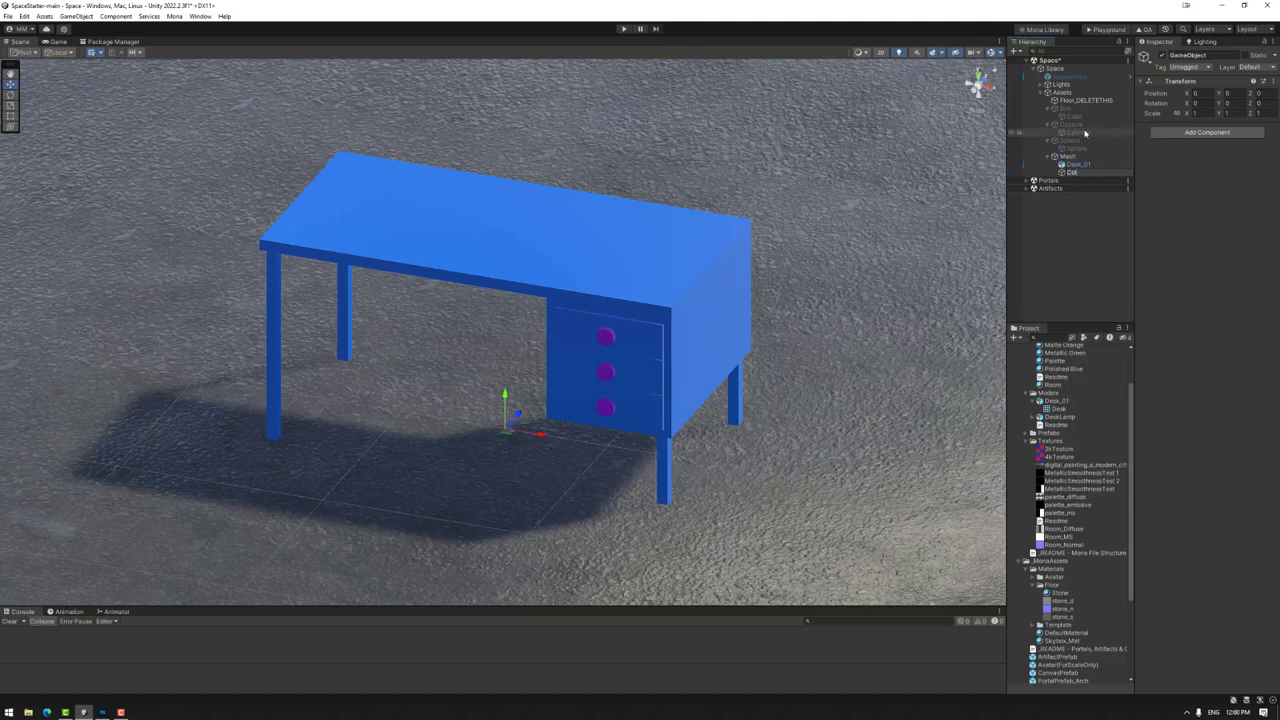
key("Return")
Step: Paste a copy of Desk_01's Box Collider onto Collider as a new component, then rotate Collider slightly
left_click(1078, 165)
right_click(1170, 325)
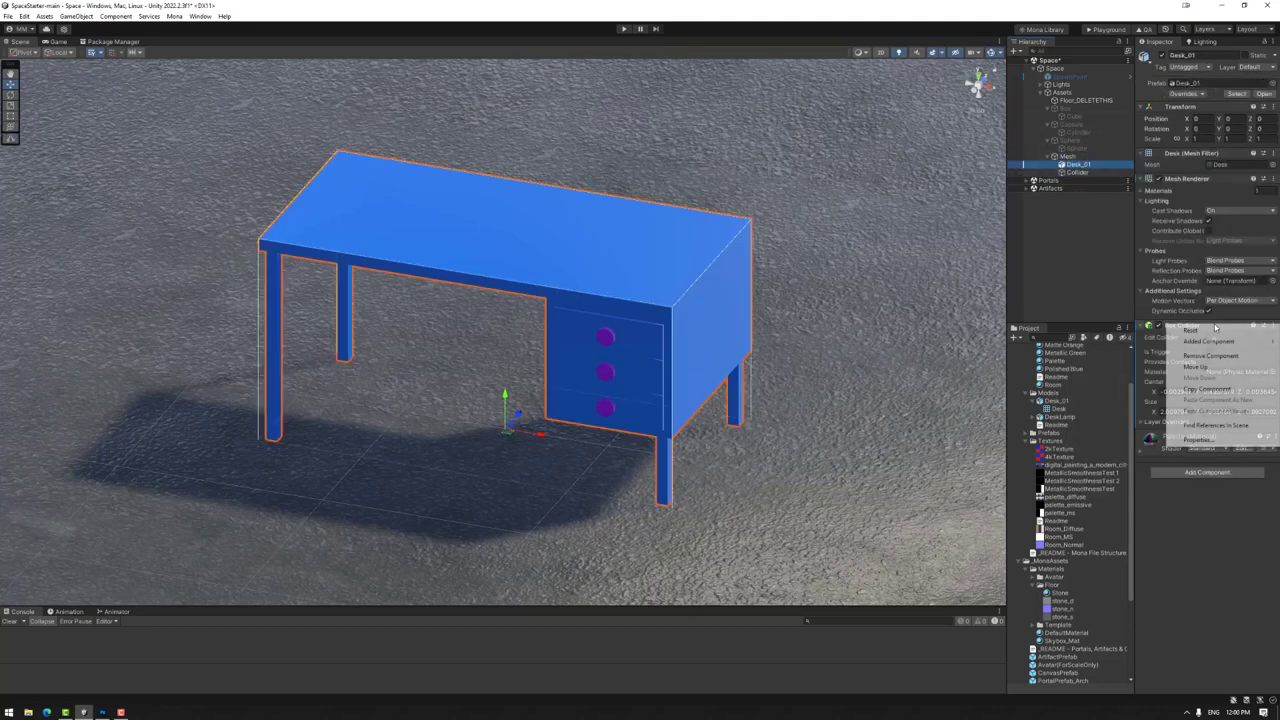
left_click(1210, 390)
left_click(1077, 172)
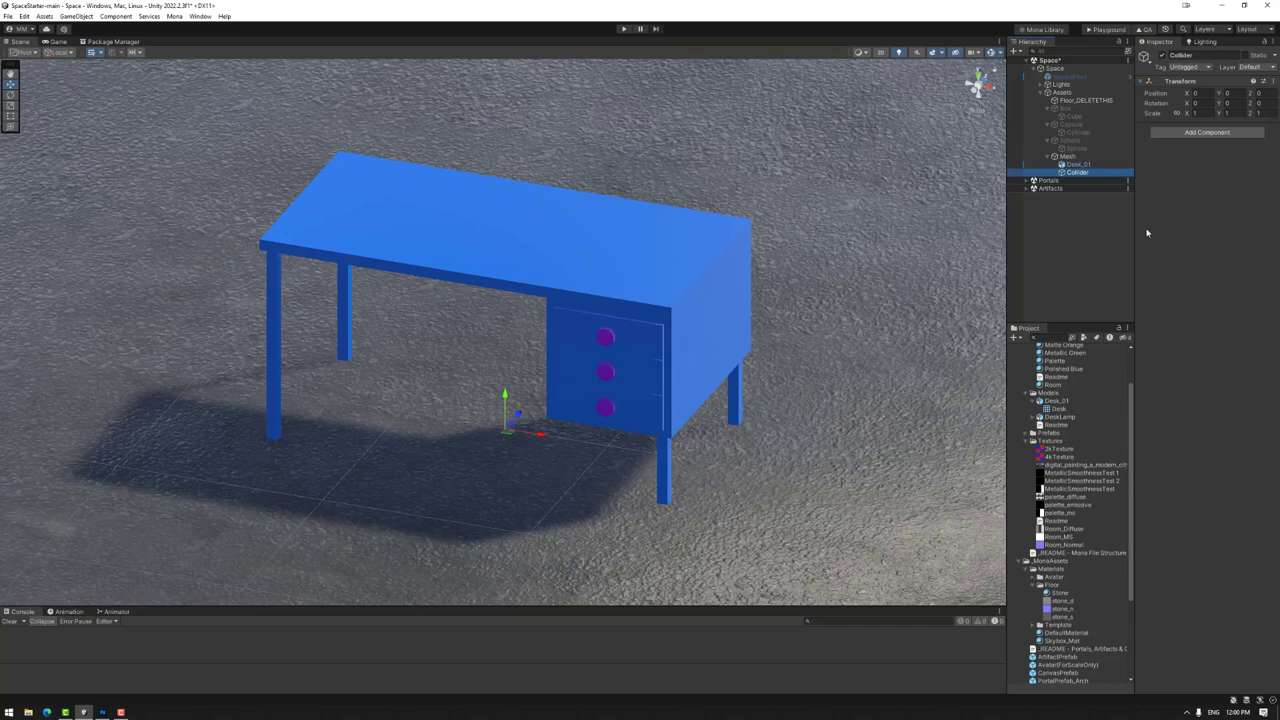
right_click(1195, 83)
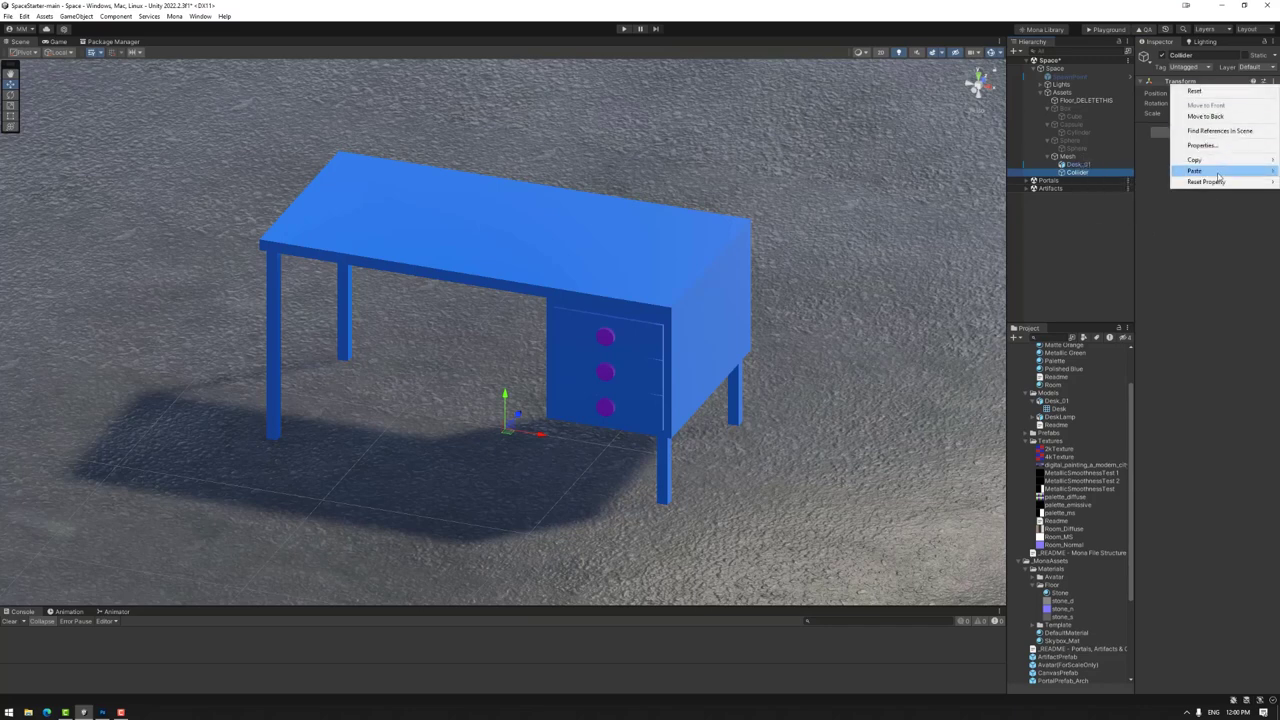
mouse_move(1195, 170)
left_click(1133, 222)
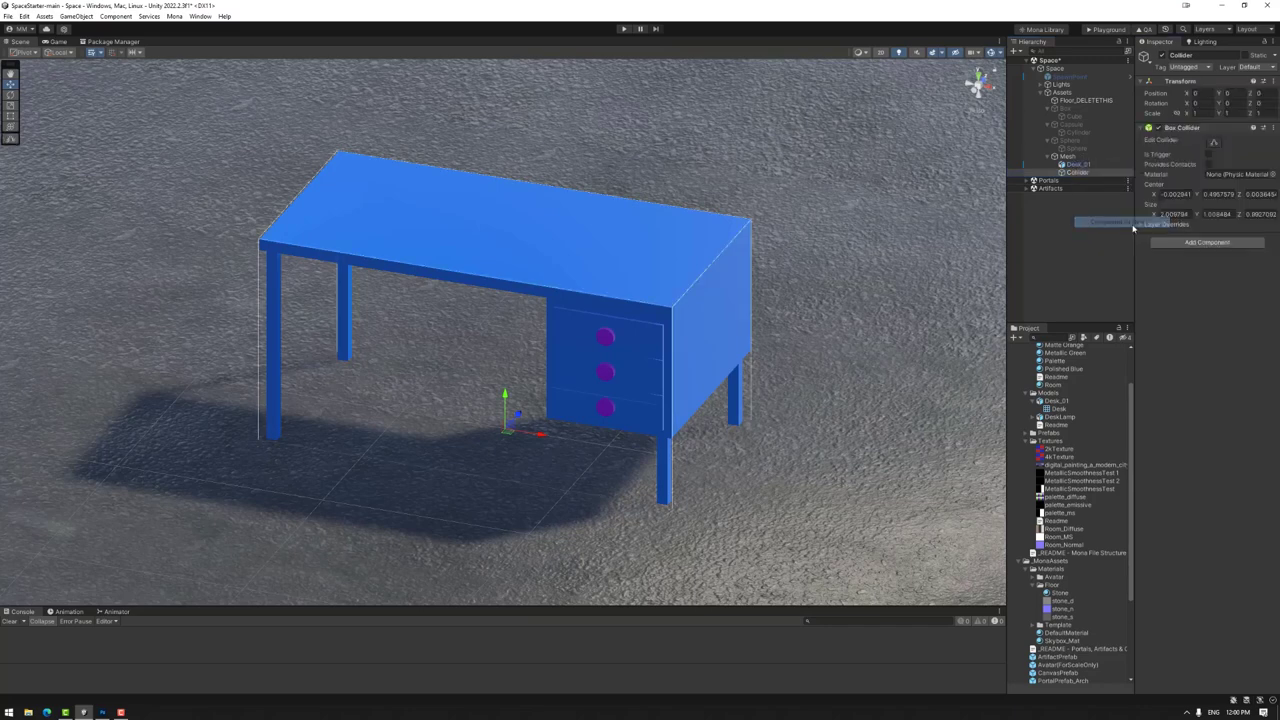
left_click(1082, 174)
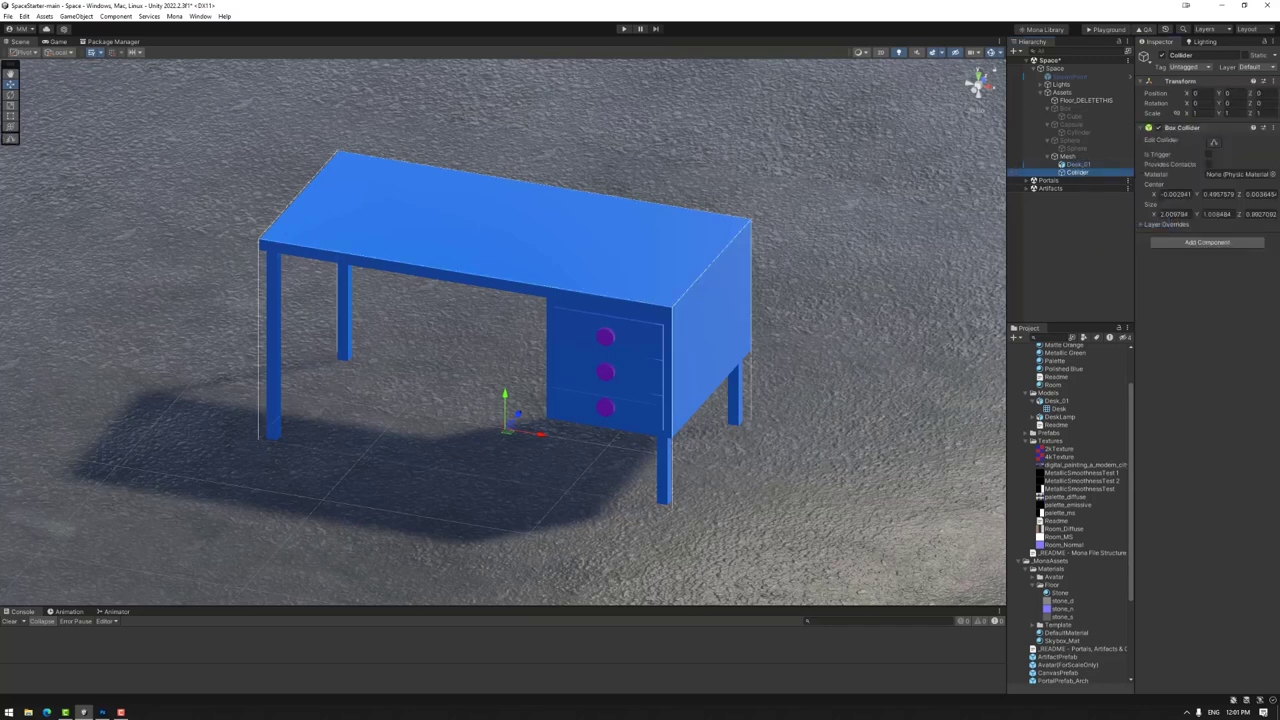
left_click(11, 95)
left_click_drag(529, 414, 558, 449)
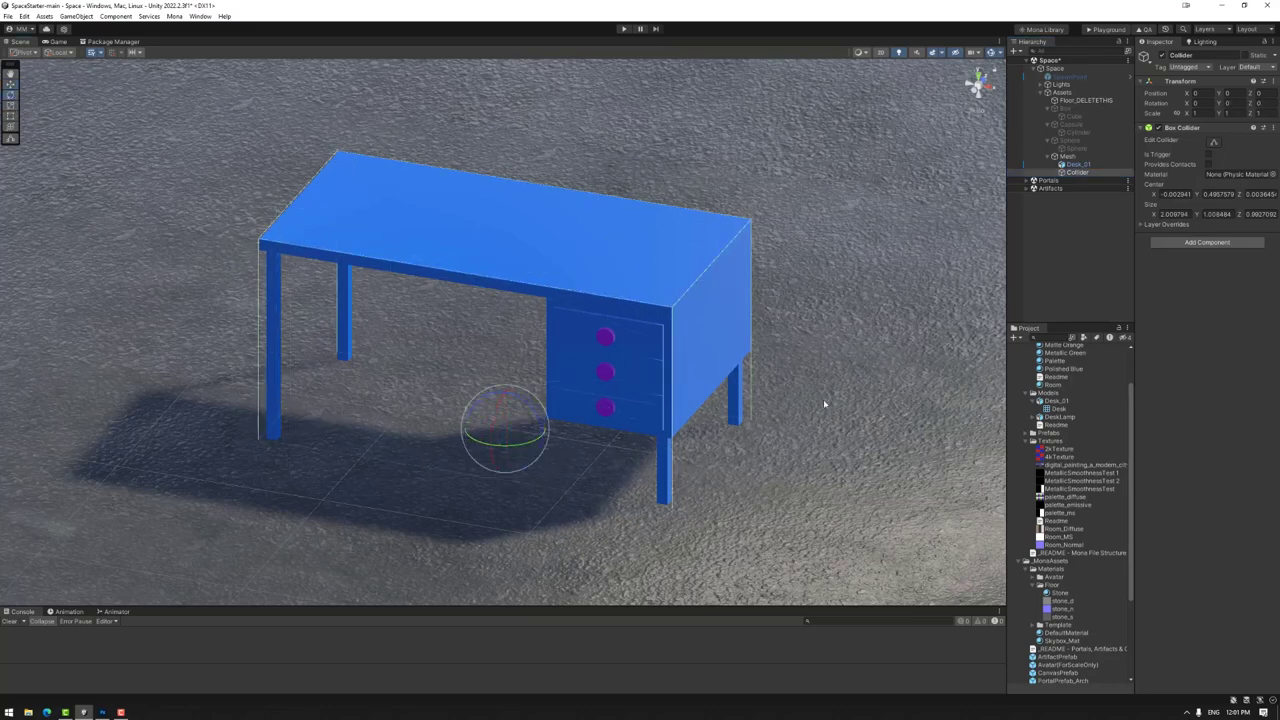
Step: Add a second Box Collider to the Collider object
left_click(1078, 164)
left_click(1080, 173)
left_click(1215, 243)
type("box")
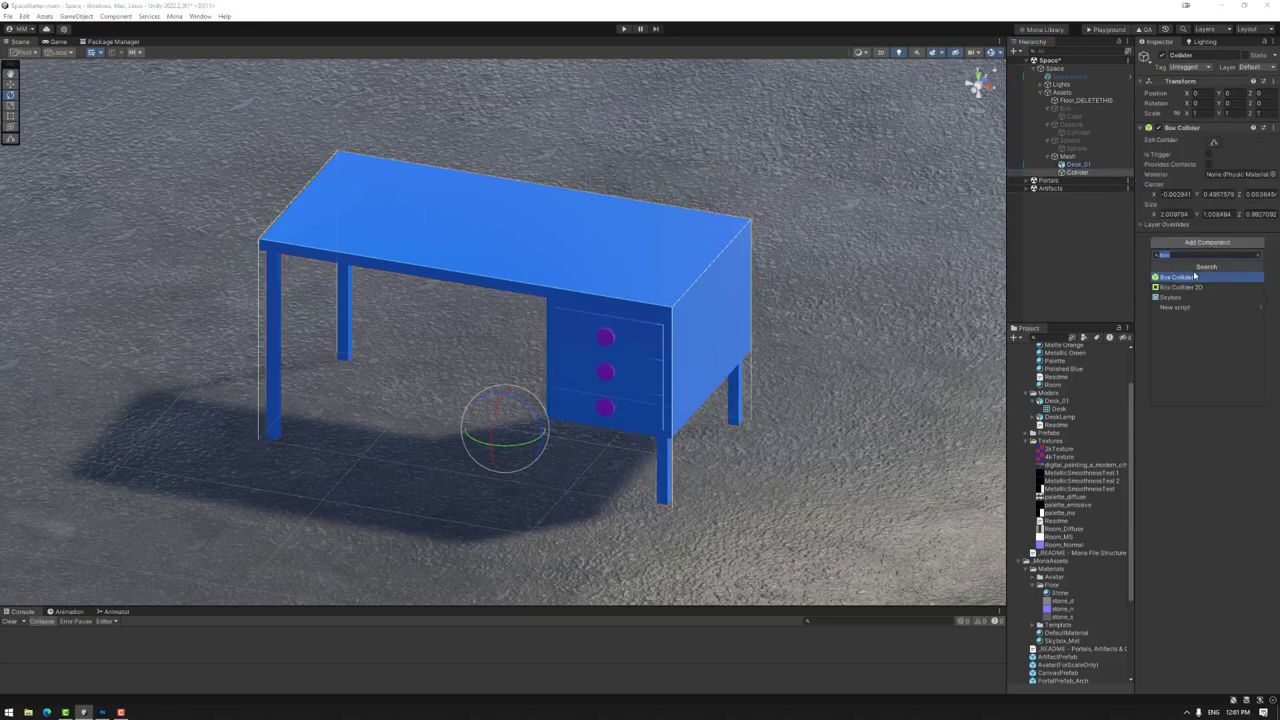
key("Return")
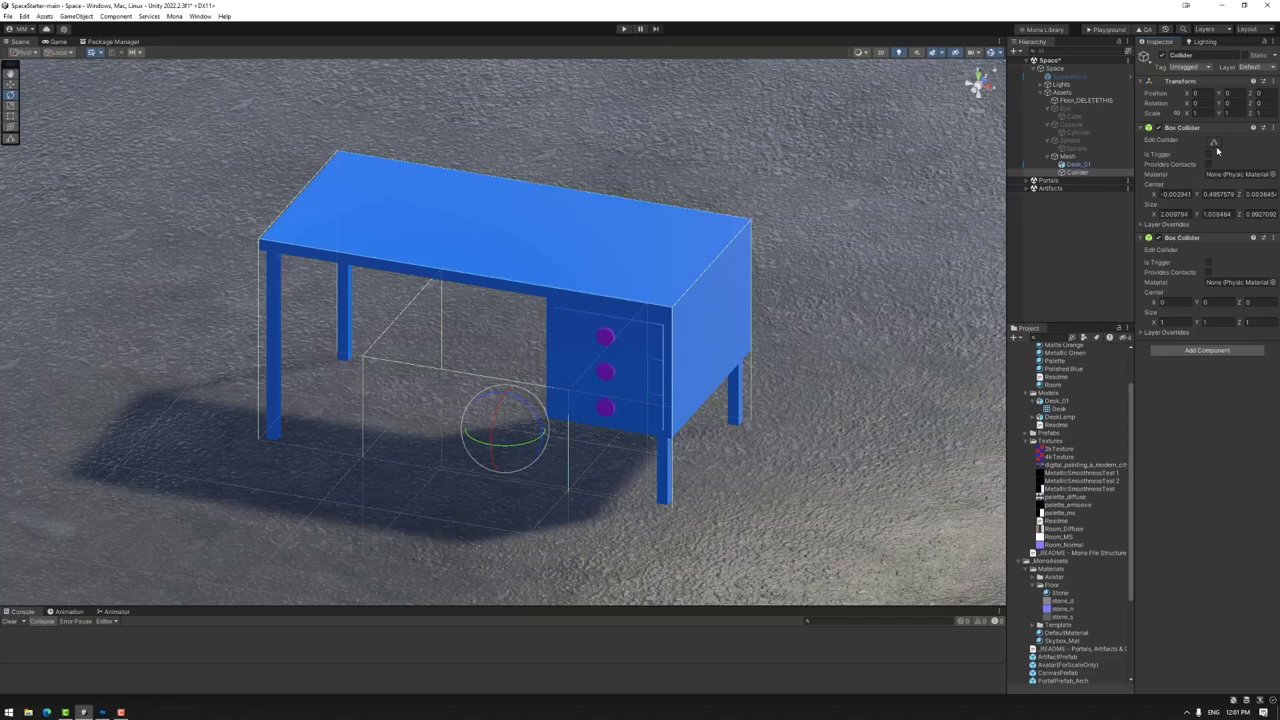
Step: Fit the box colliders to the drawer section, the tabletop and a desk leg, then add a fourth
left_click(1214, 142)
left_click_drag(509, 297, 711, 363)
left_click_drag(465, 374, 465, 277)
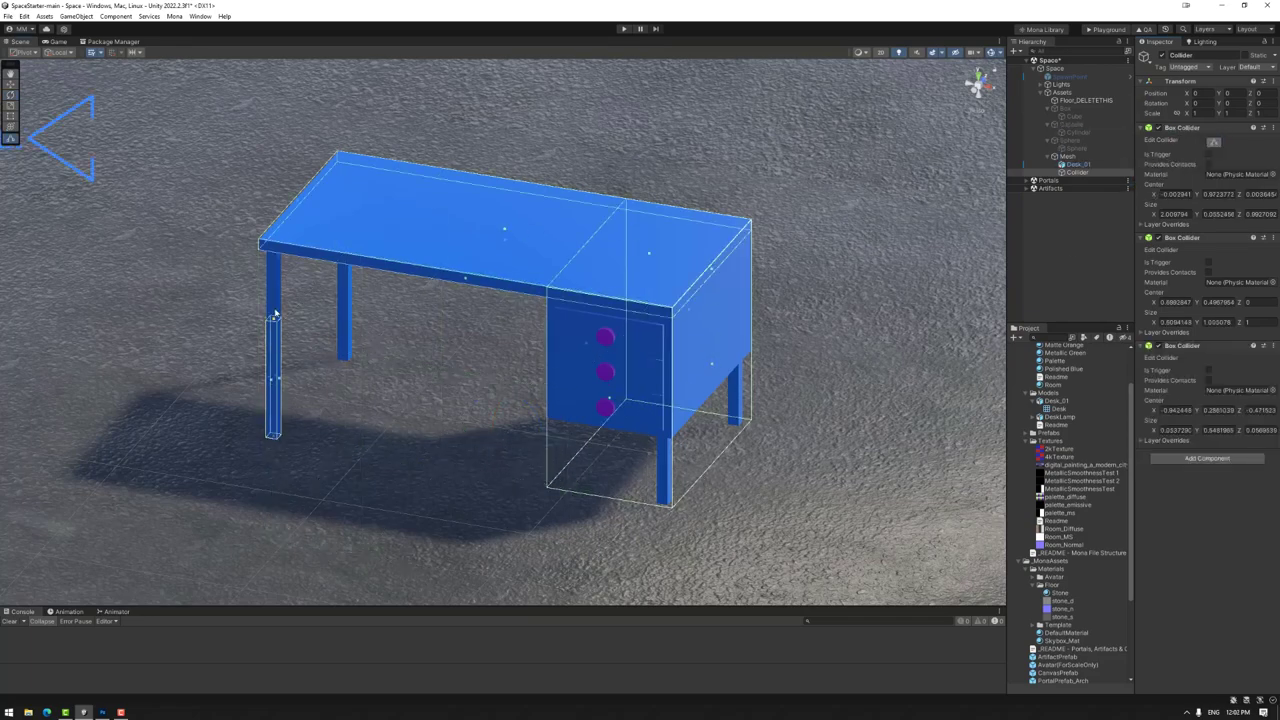
left_click_drag(300, 430, 563, 423, "alt")
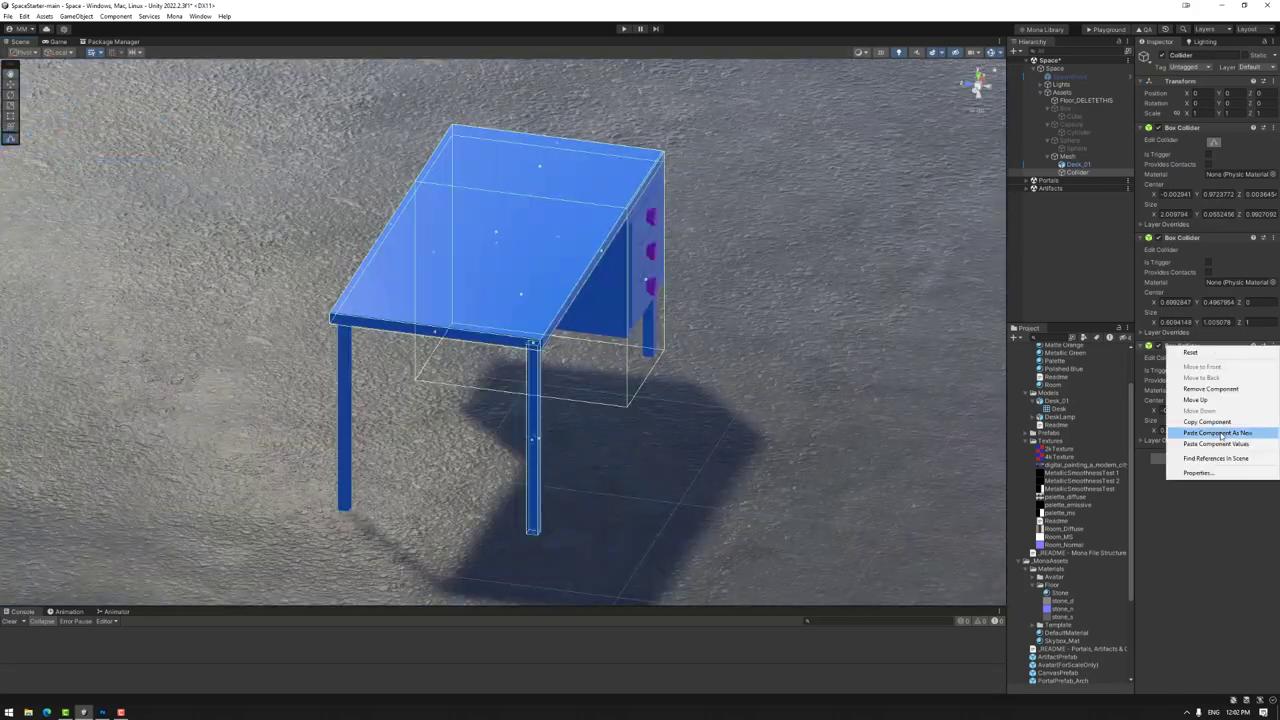
left_click(1180, 433)
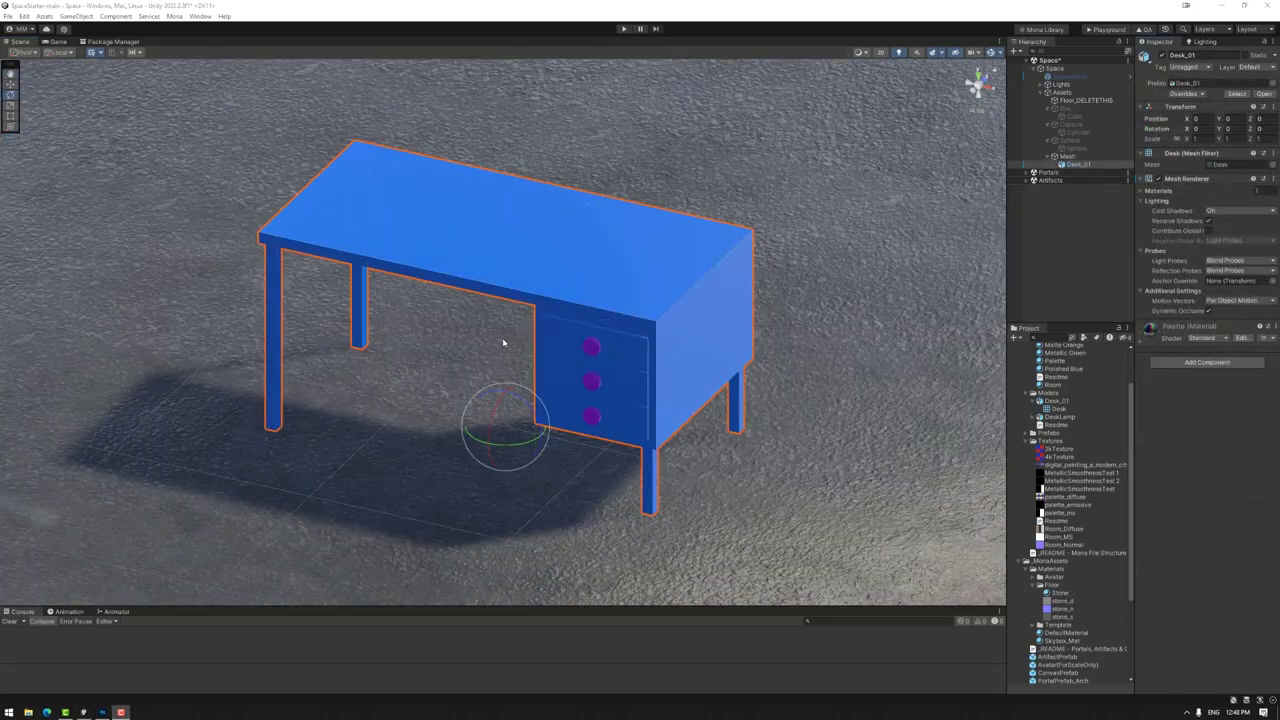
Step: Add a Mesh Collider to Desk_01, toggle its Mesh Renderer off and on, and enable Convex
left_click(1202, 363)
type("mesh")
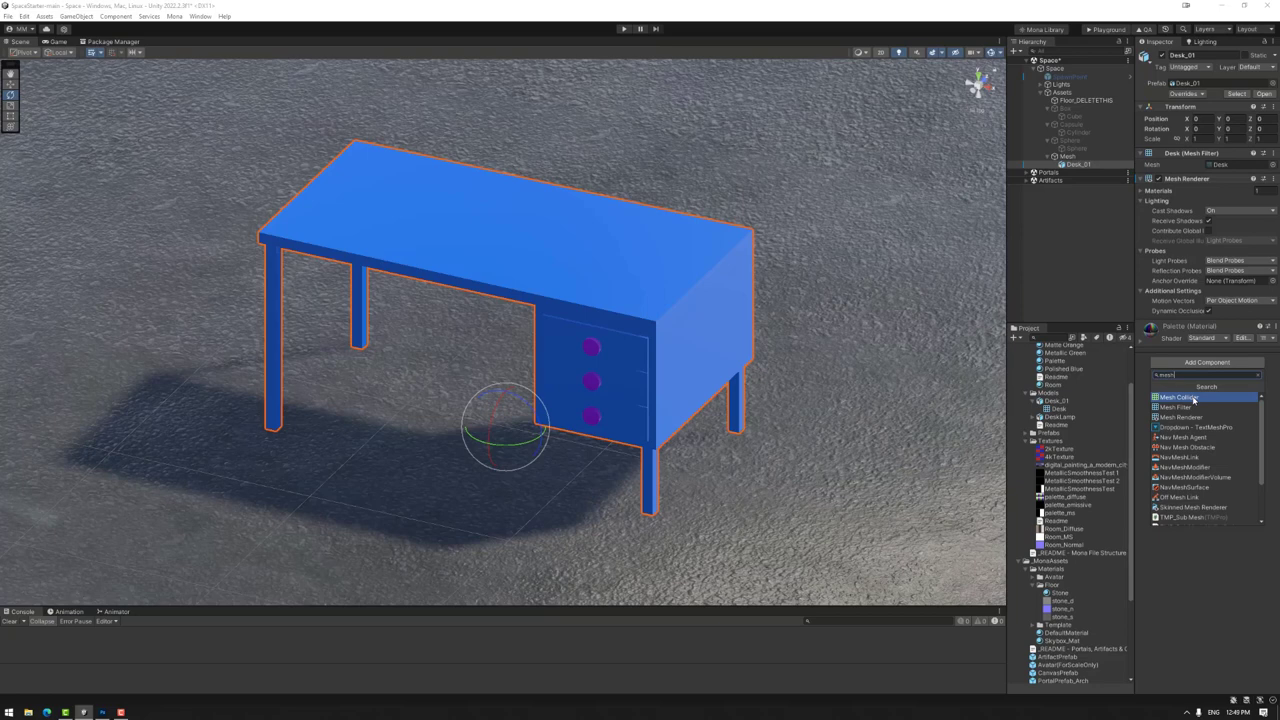
left_click(1180, 398)
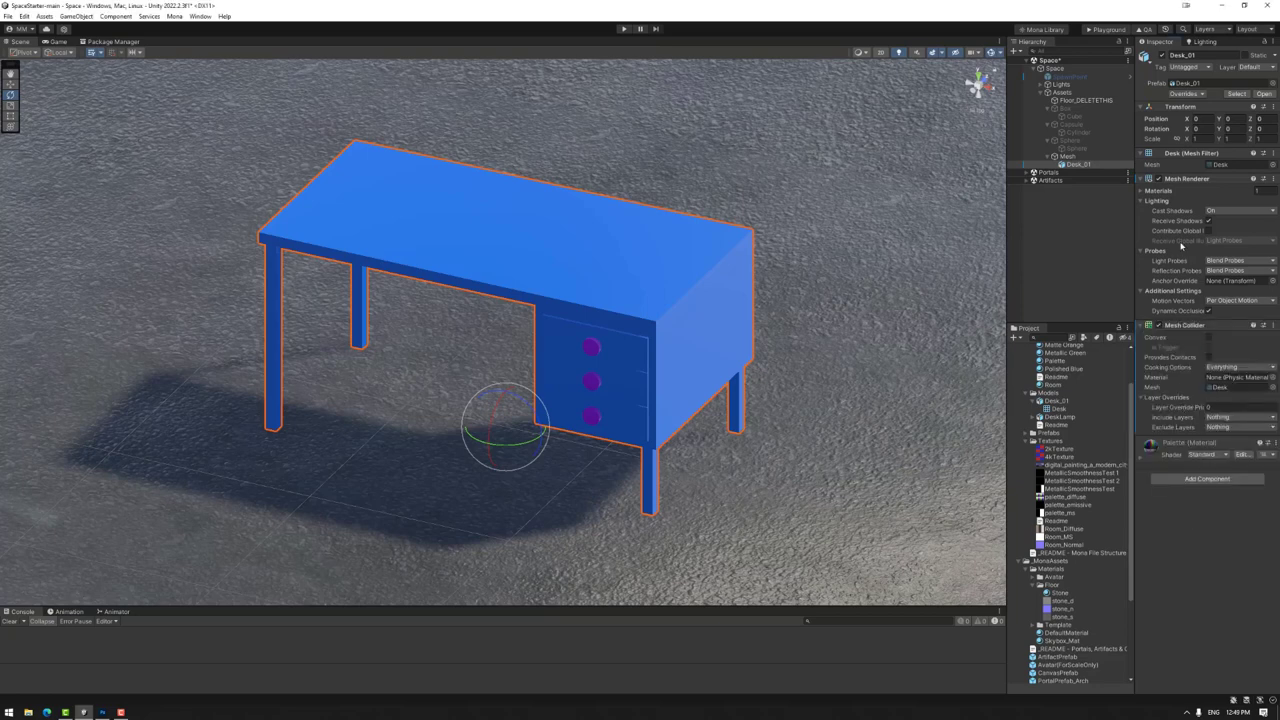
left_click(1159, 179)
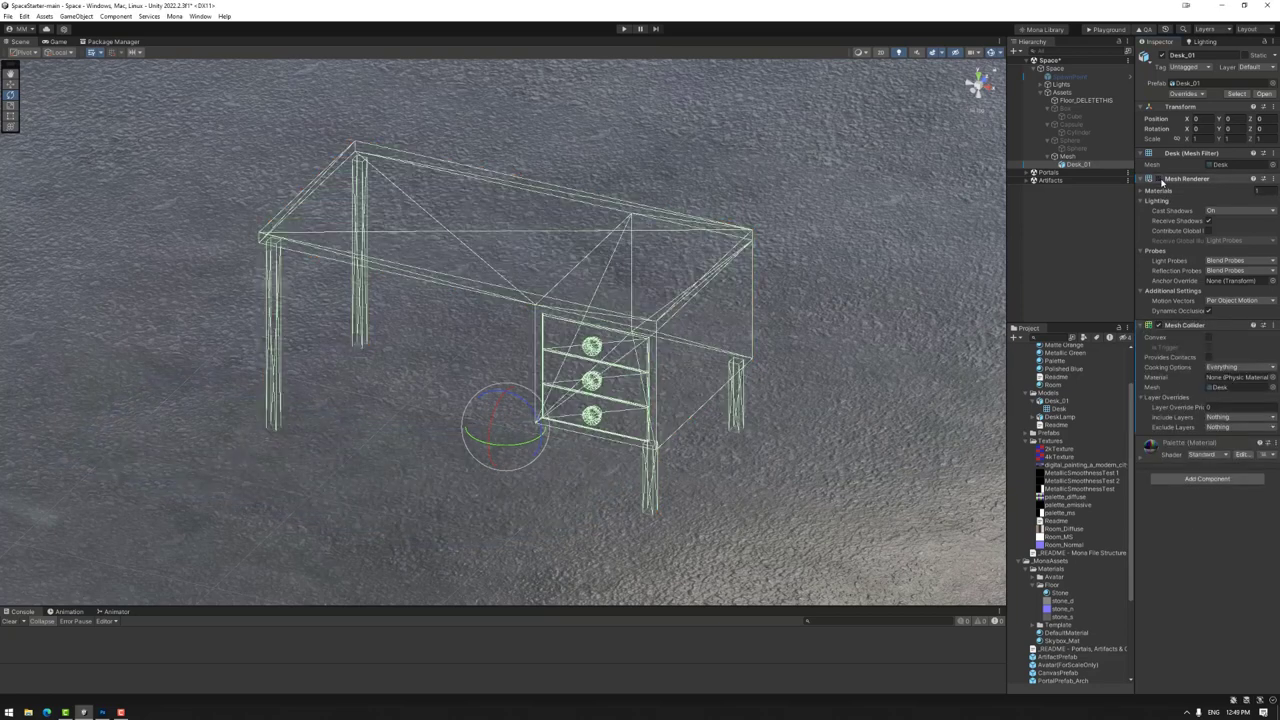
left_click(1159, 179)
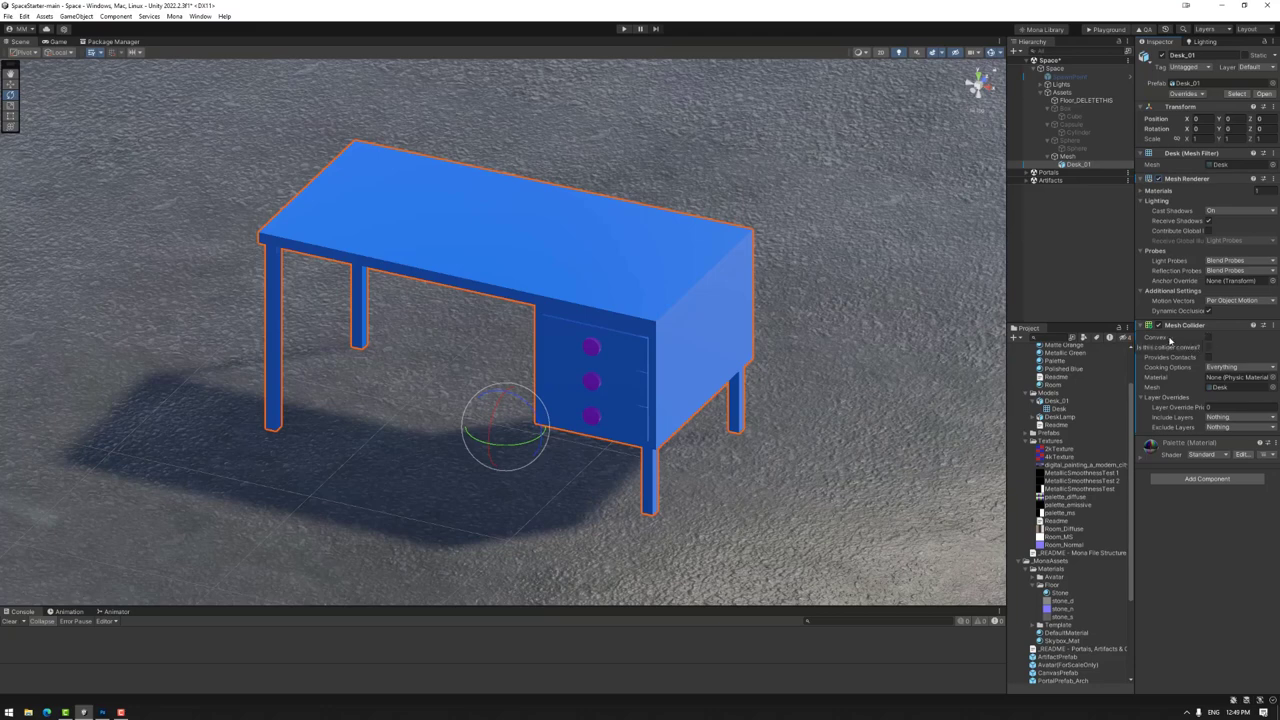
left_click(1208, 339)
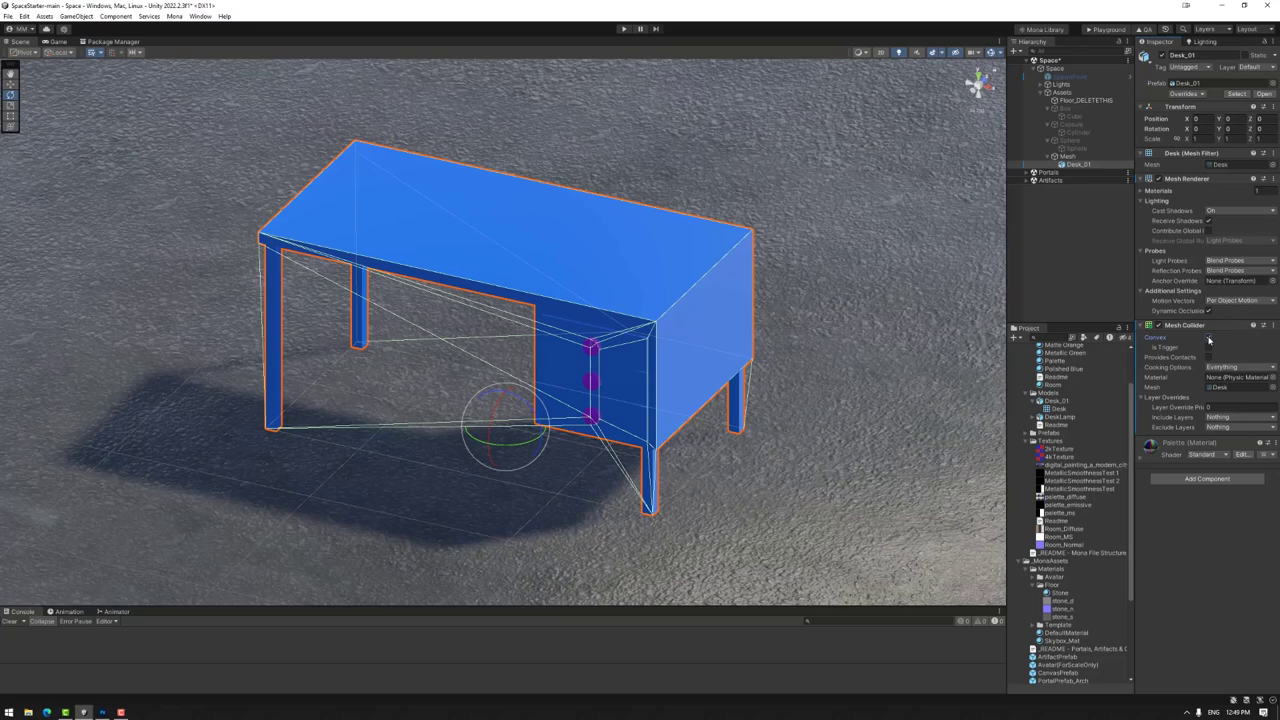
Step: In Blender, delete the drawer block from the Desk_Collider mesh in Edit Mode
key("alt+Tab")
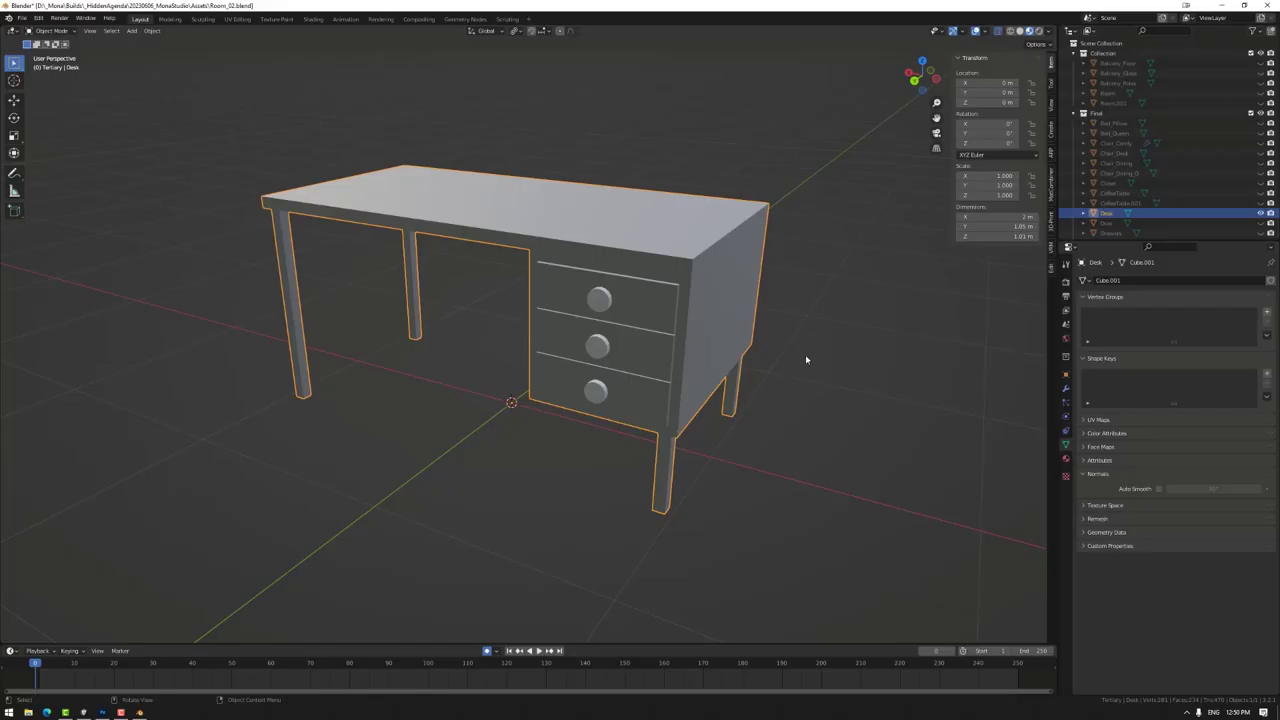
left_click(1165, 134)
key("Tab")
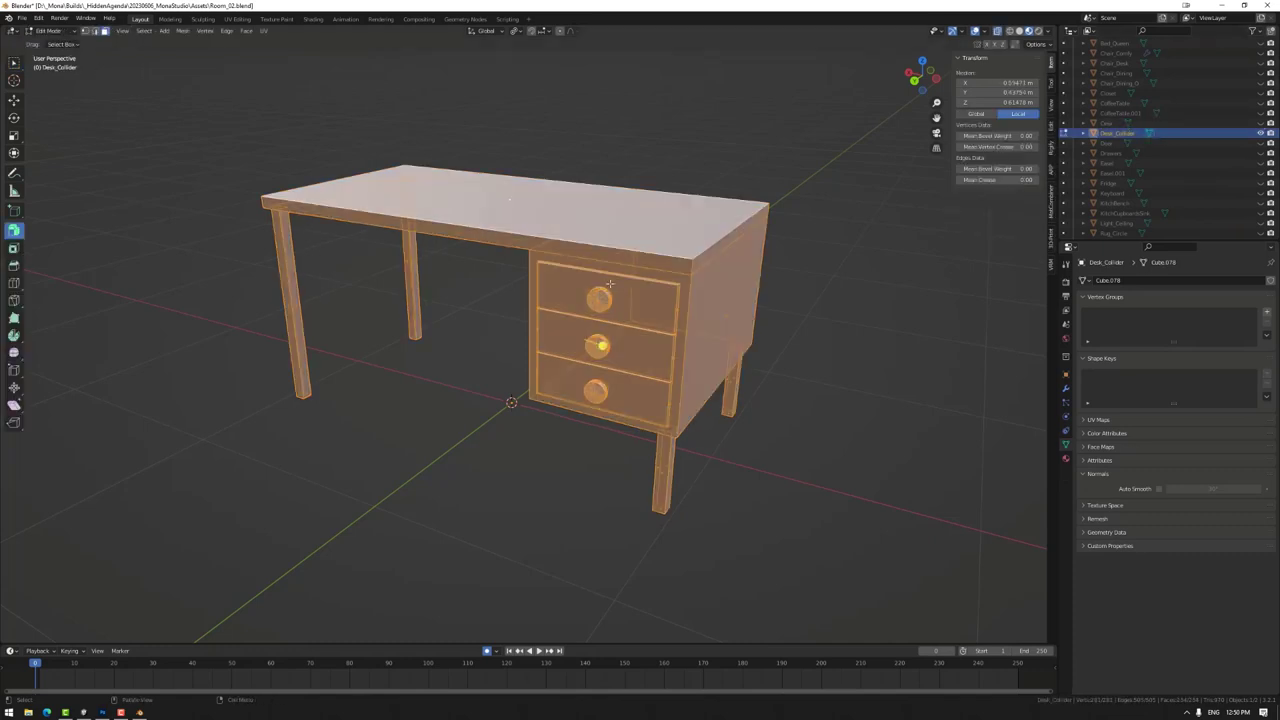
middle_click_drag(560, 330, 690, 380)
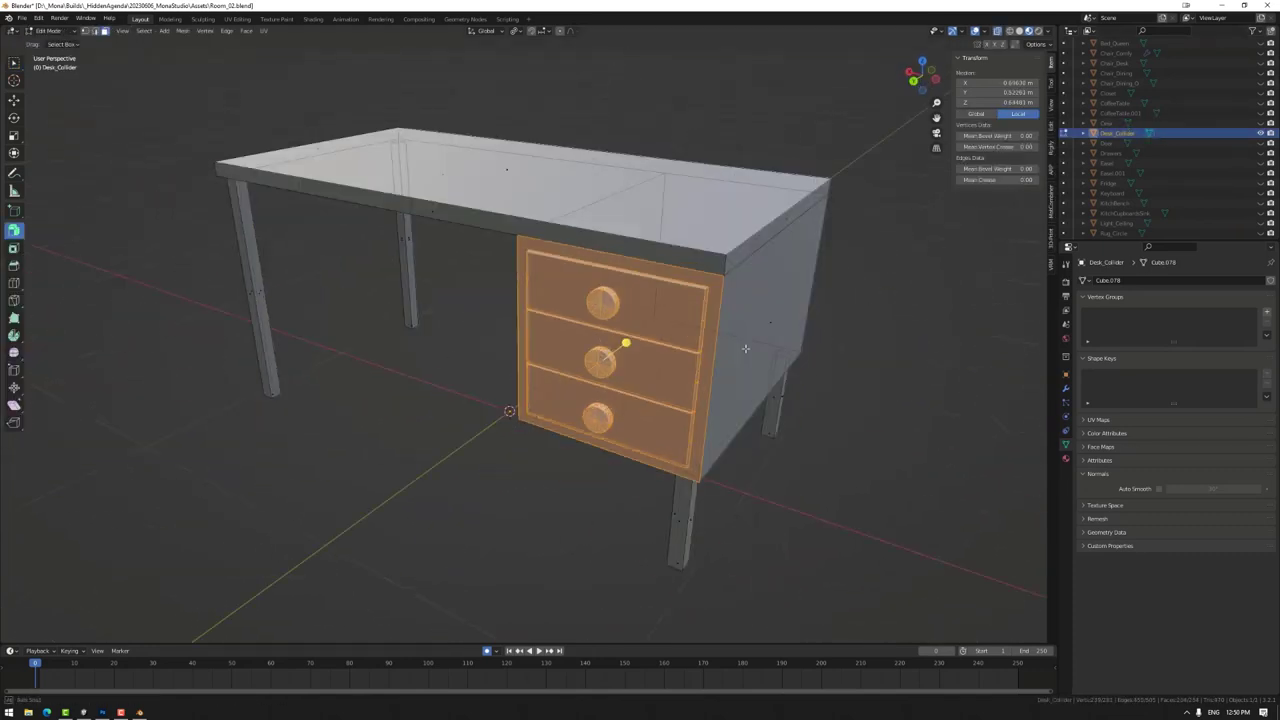
key("x")
left_click(730, 385)
key("1")
left_click(711, 275)
right_click(711, 275)
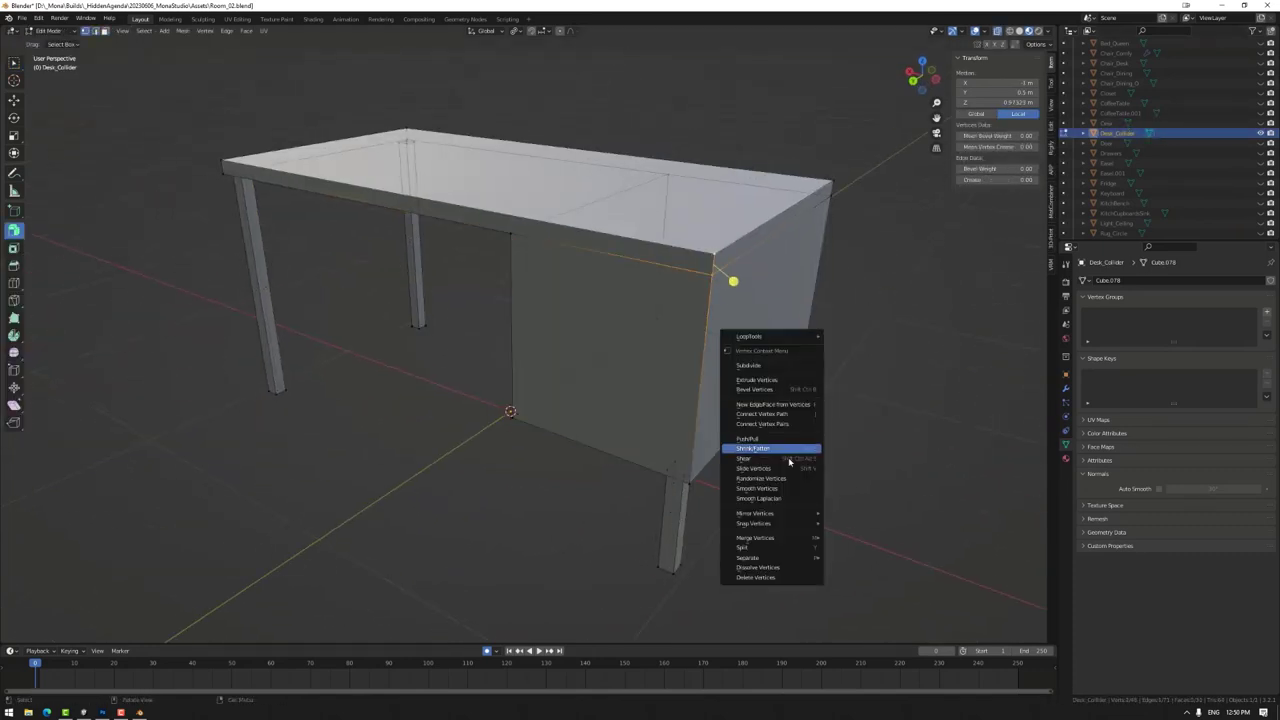
left_click(786, 457)
key("Tab")
Step: Apply the scale transform to Desk_Collider
key("Tab")
middle_click_drag(500, 277, 728, 329)
key("Tab")
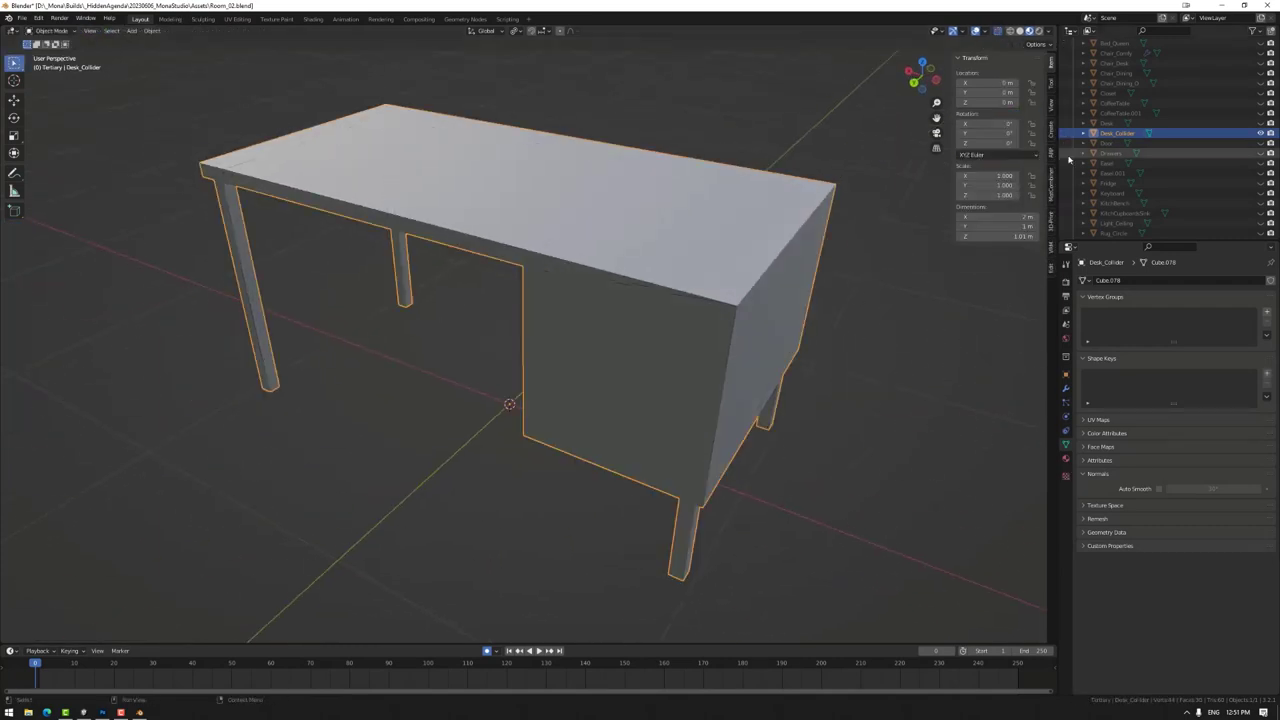
key("ctrl+a")
left_click(857, 351)
Step: Set up an FBX export of the model named Desk_01_Collider
left_click(22, 18)
mouse_move(57, 163)
left_click(171, 200)
type("_Collider")
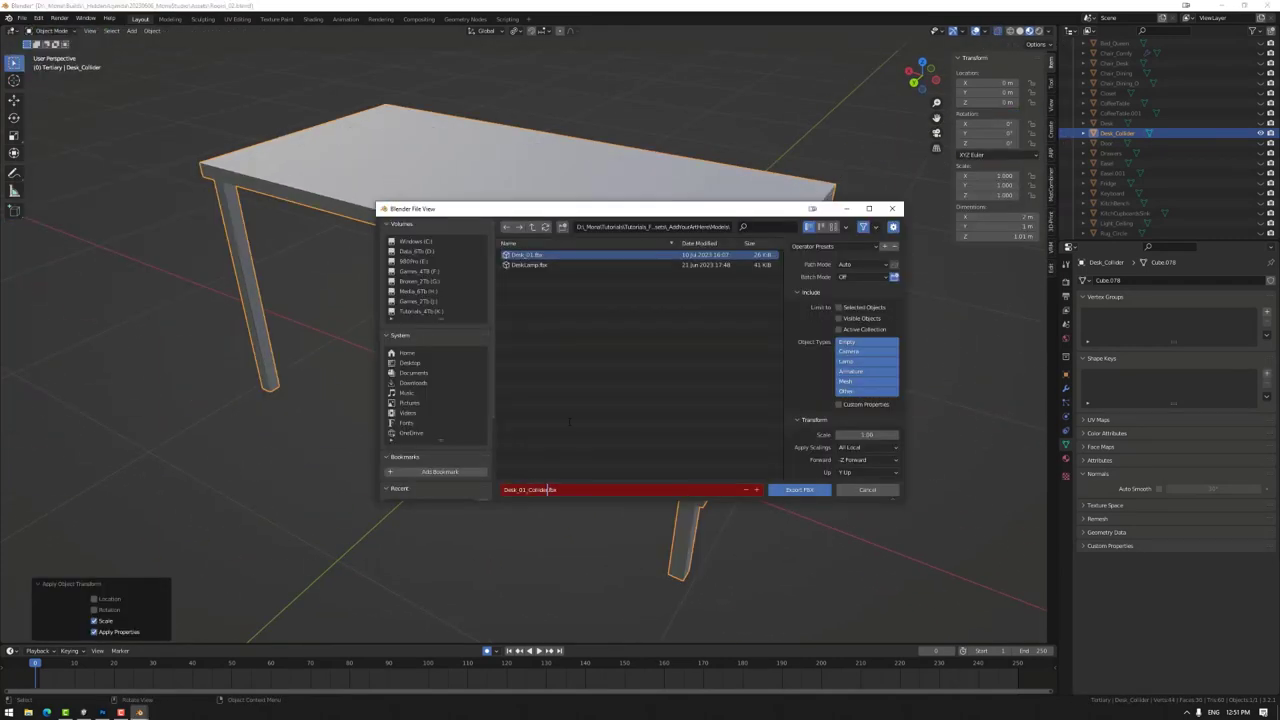
key("Return")
scroll(845, 380, "down", 2)
Step: Finish the FBX export and locate the Desk_Collider mesh inside the imported Desk_01_Collider model
left_click(799, 489)
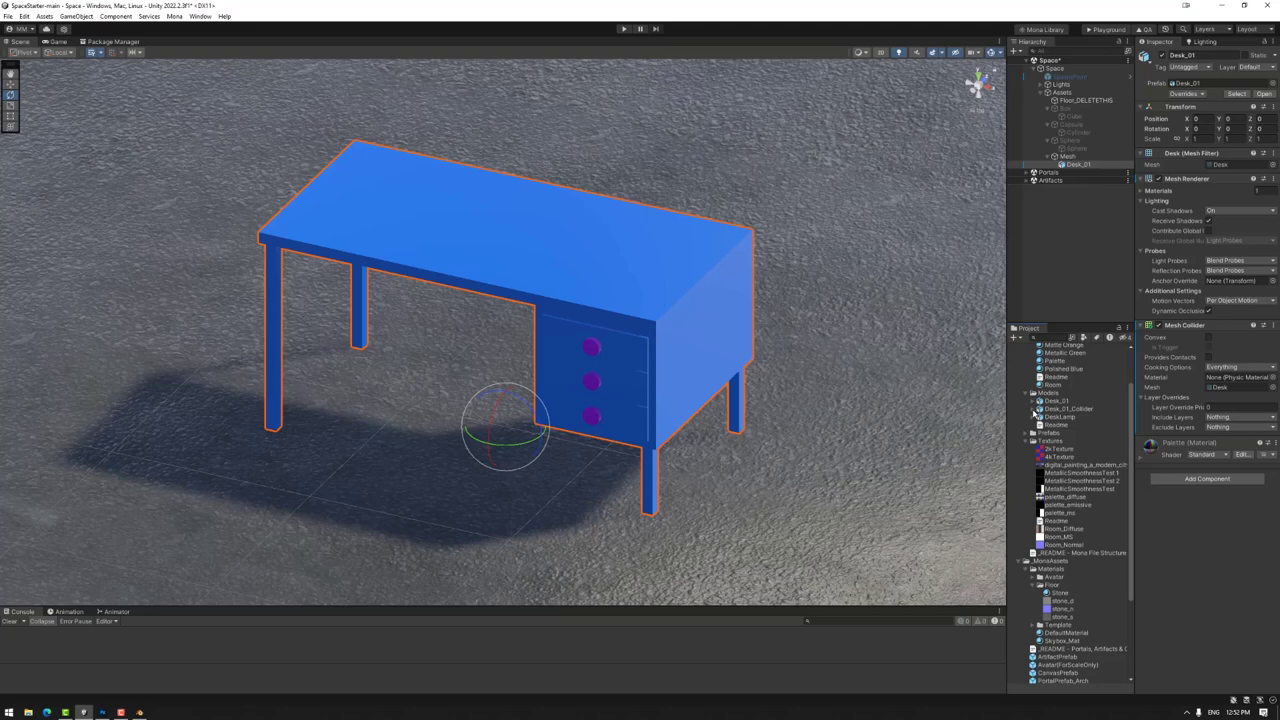
left_click(1040, 409)
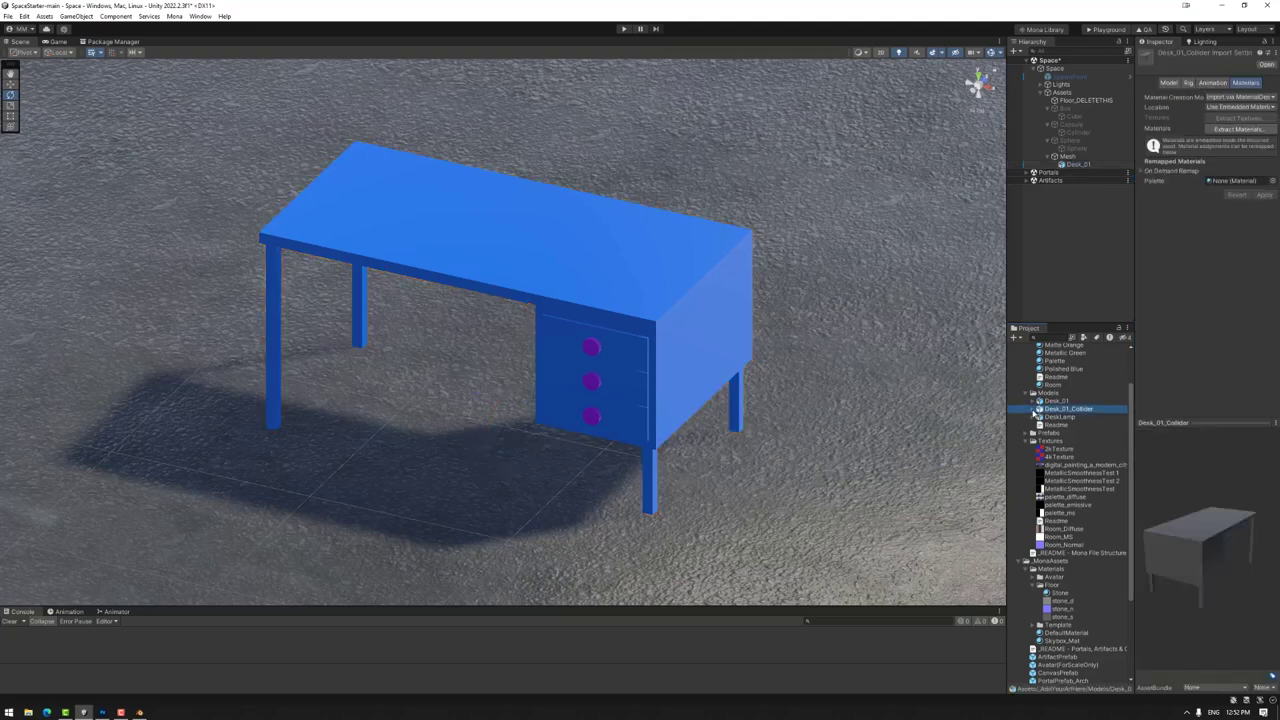
left_click(1034, 409)
left_click(1070, 425)
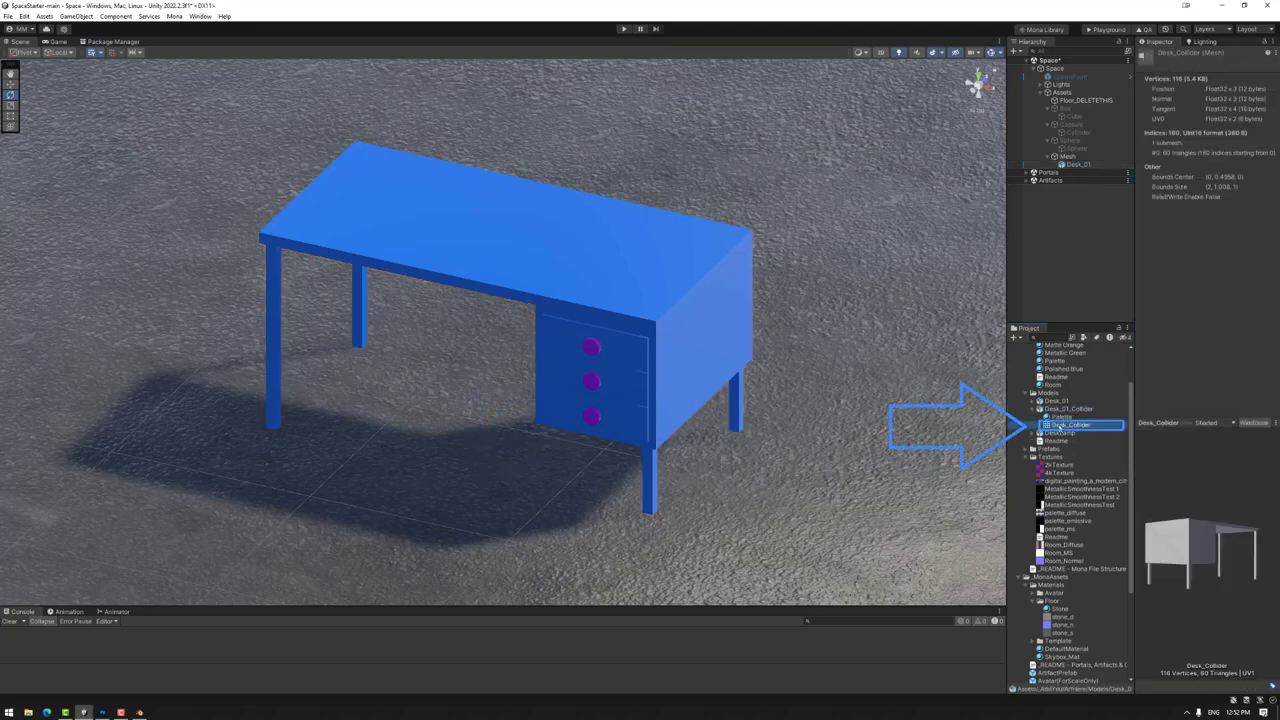
Step: Set Desk_01's Mesh Collider mesh to the simplified Desk_Collider
left_click(1078, 164)
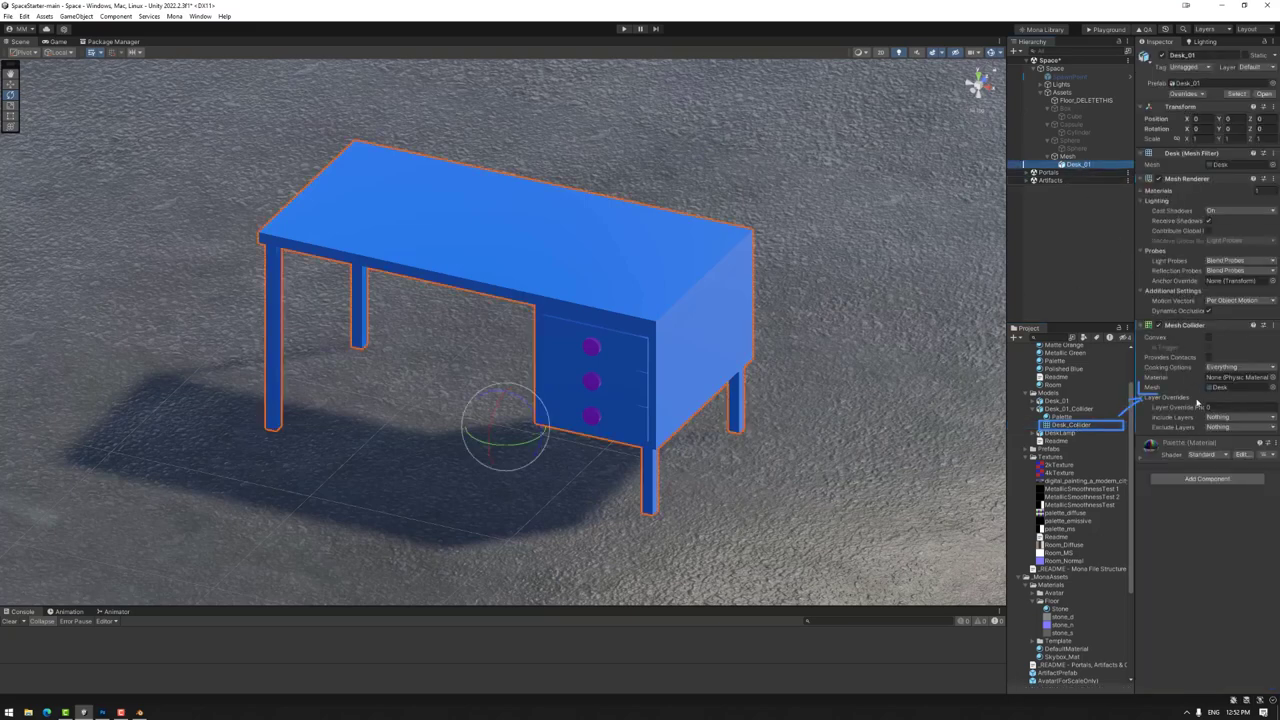
mouse_move(1197, 401)
left_mouse_down()
mouse_move(1220, 388)
mouse_move(1200, 387)
left_mouse_up()
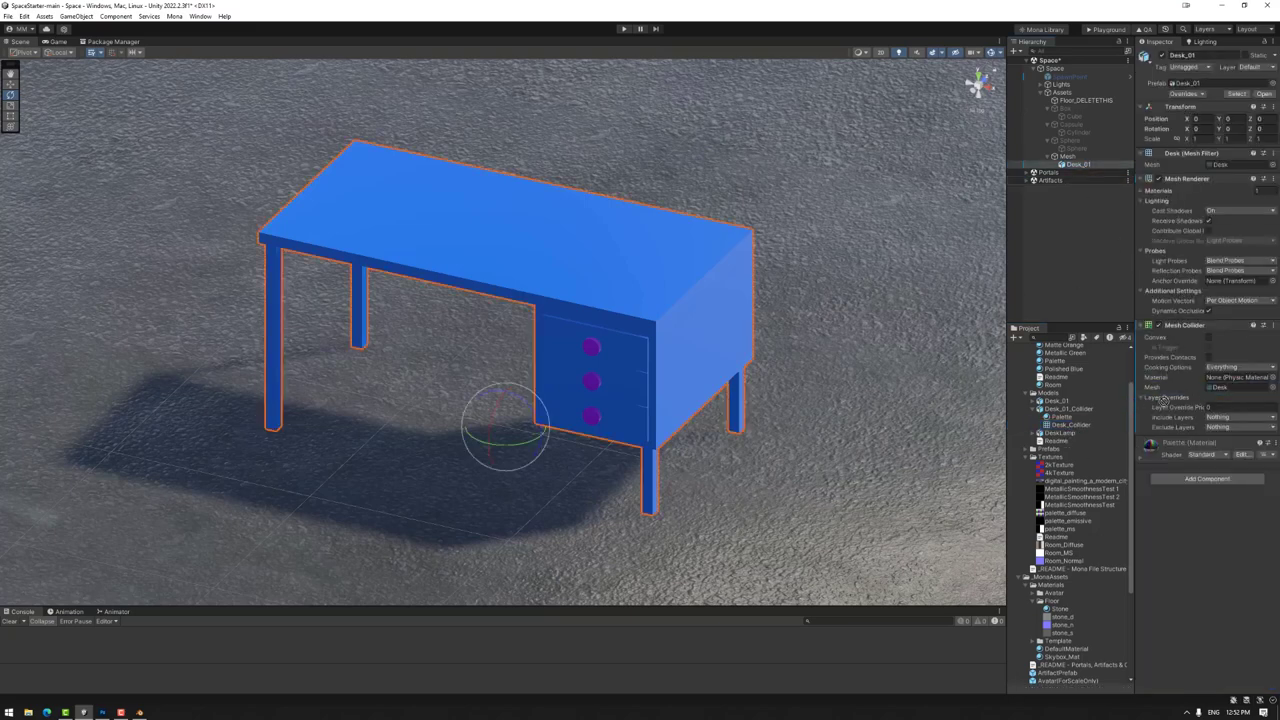
left_click(1225, 388)
left_click(1227, 388)
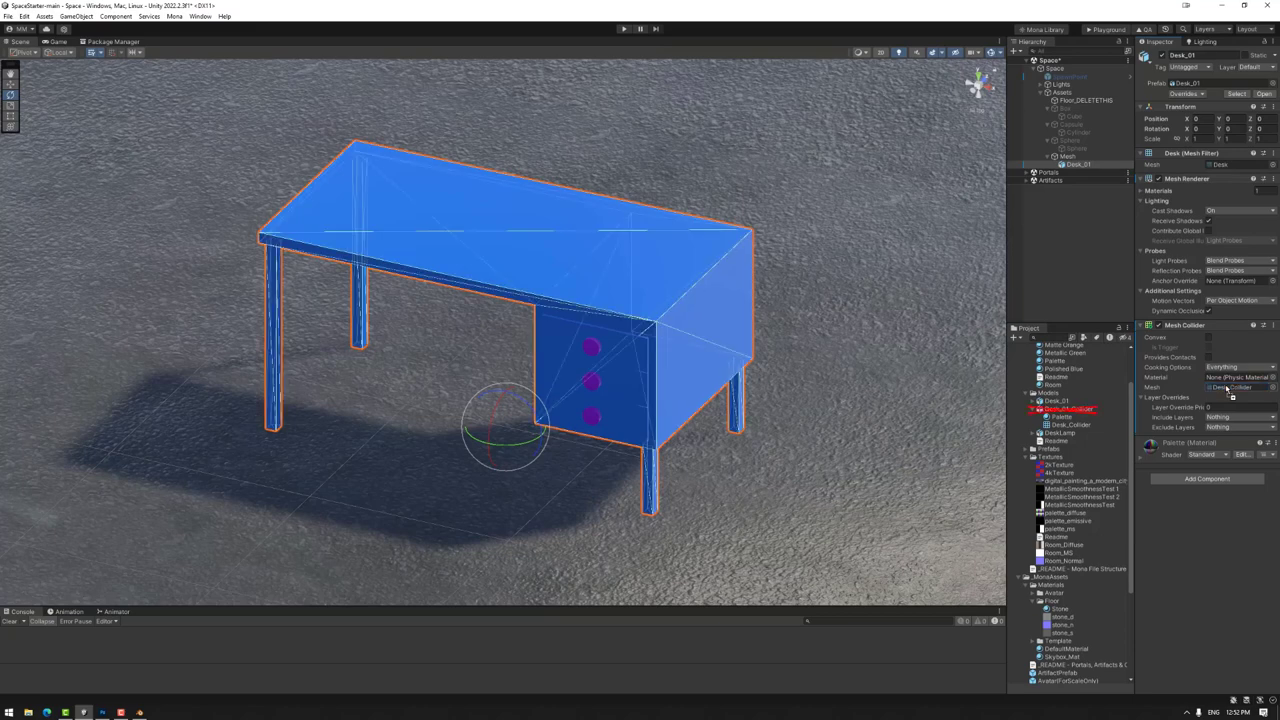
right_click(1068, 157)
Step: Create an empty object named Collider under Mesh and remove Desk_01's Mesh Collider
left_click(1104, 291)
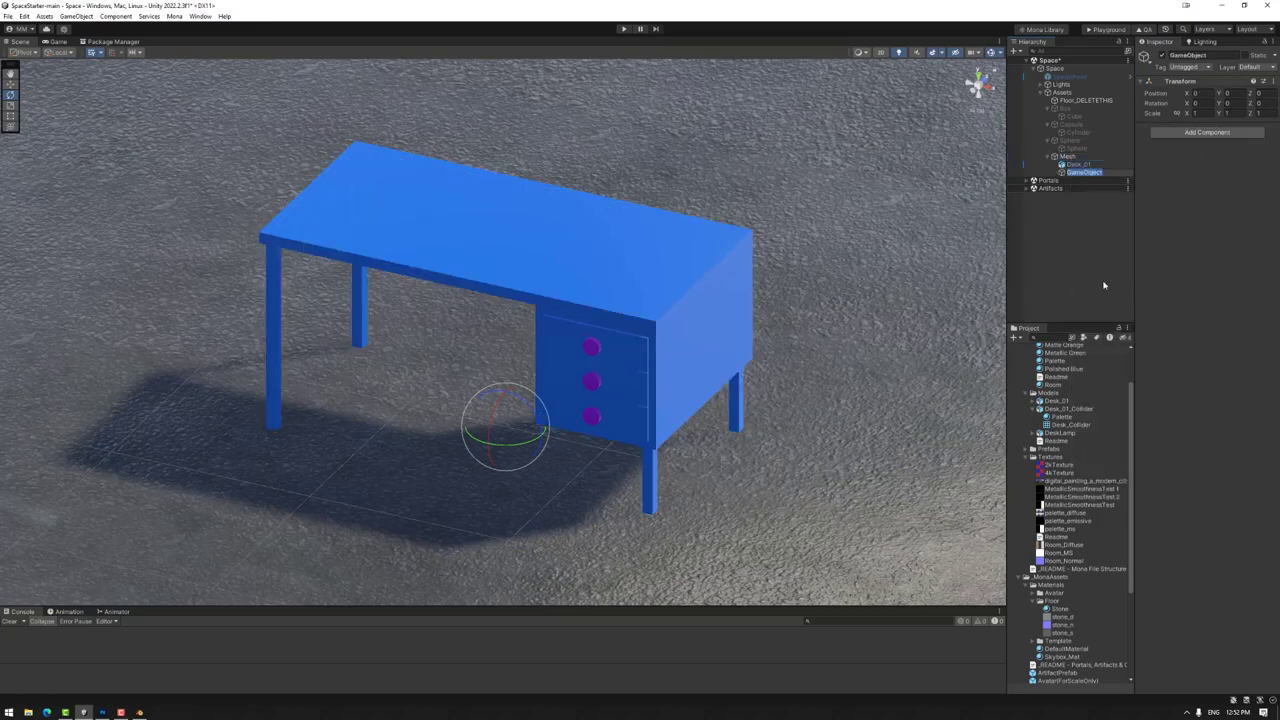
type("Collider")
key("Return")
left_click(1072, 164)
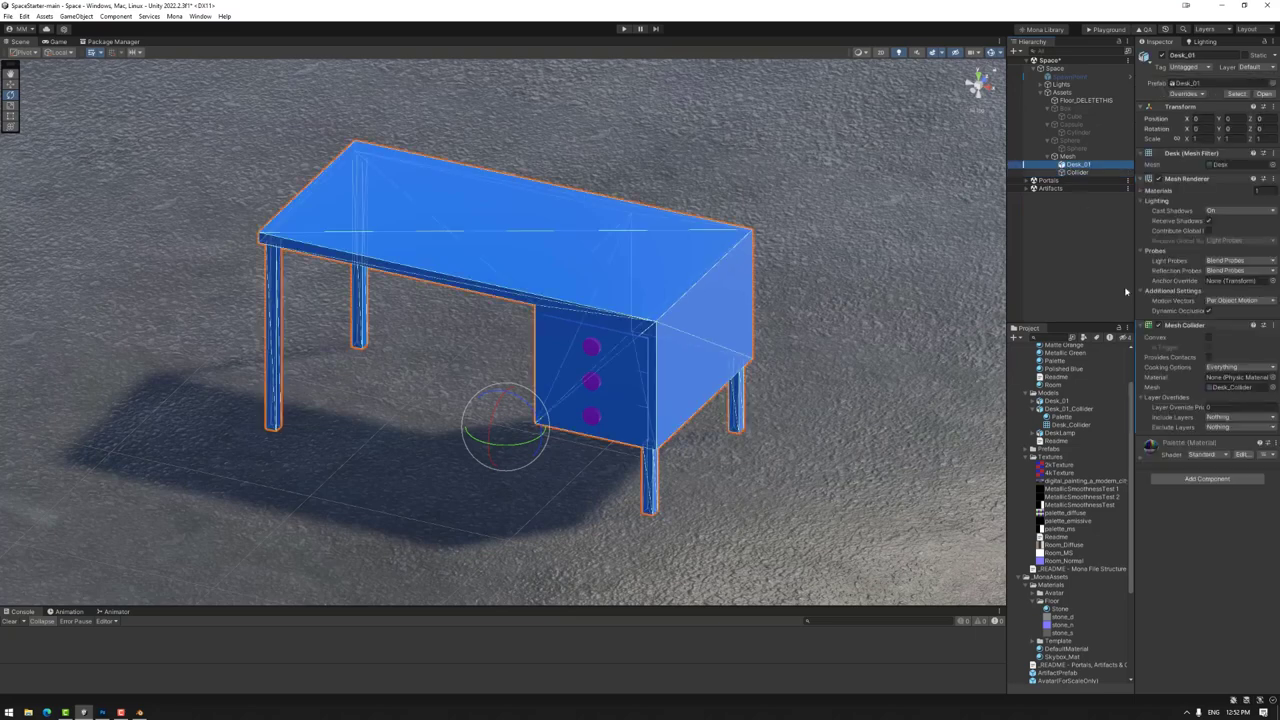
right_click(1209, 332)
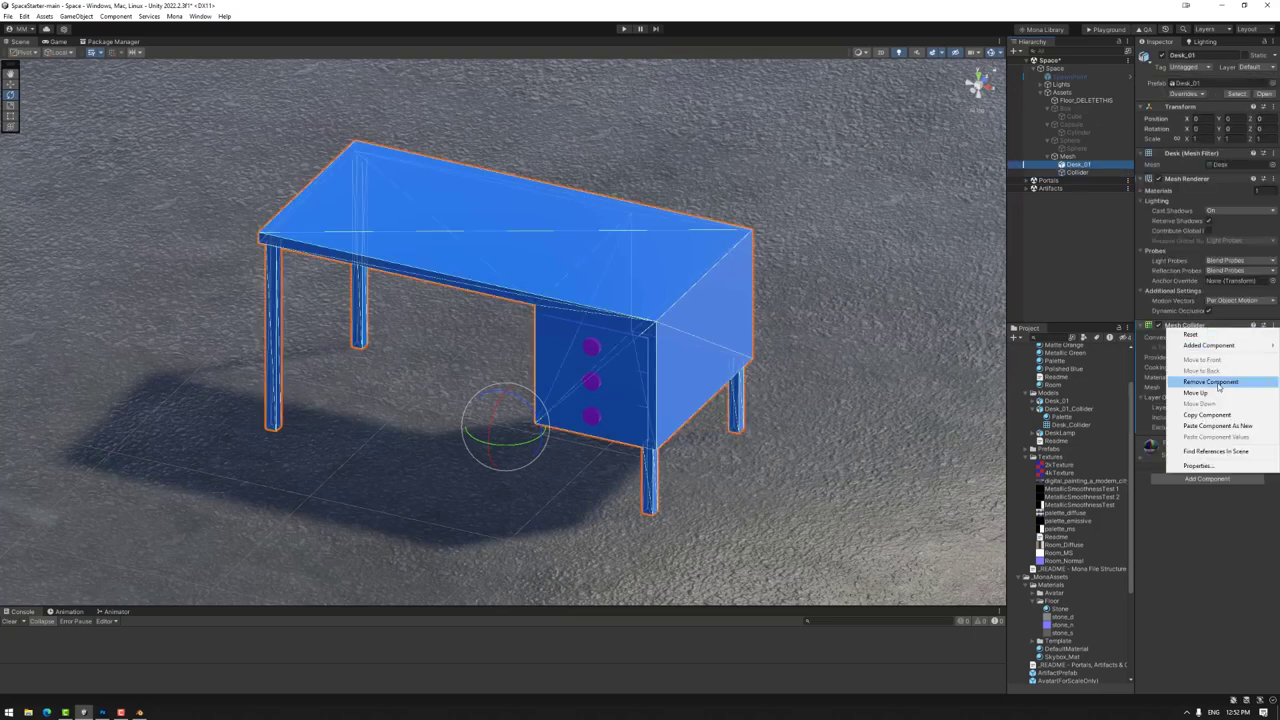
left_click(1205, 378)
Step: Give Collider a Mesh Collider using Desk_Collider, then test-move it and undo the move
left_click(1076, 172)
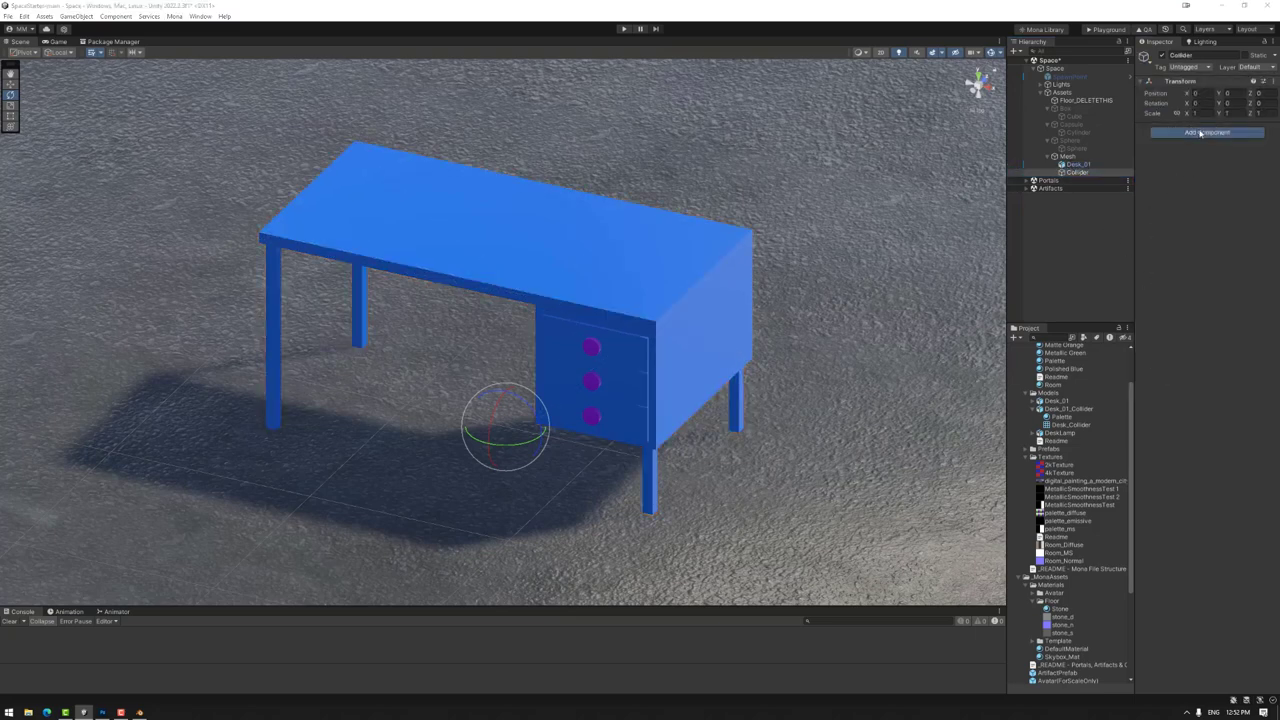
left_click(1207, 132)
left_click(1187, 169)
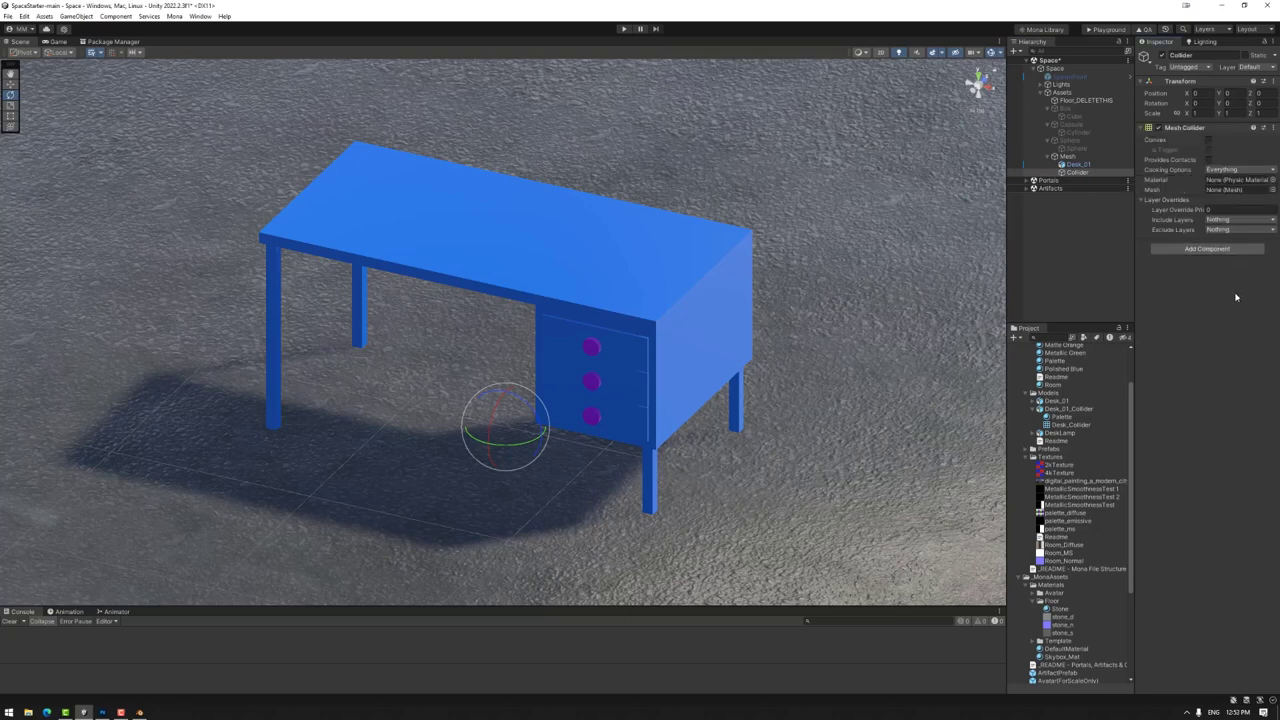
left_click_drag(1068, 424, 1228, 194)
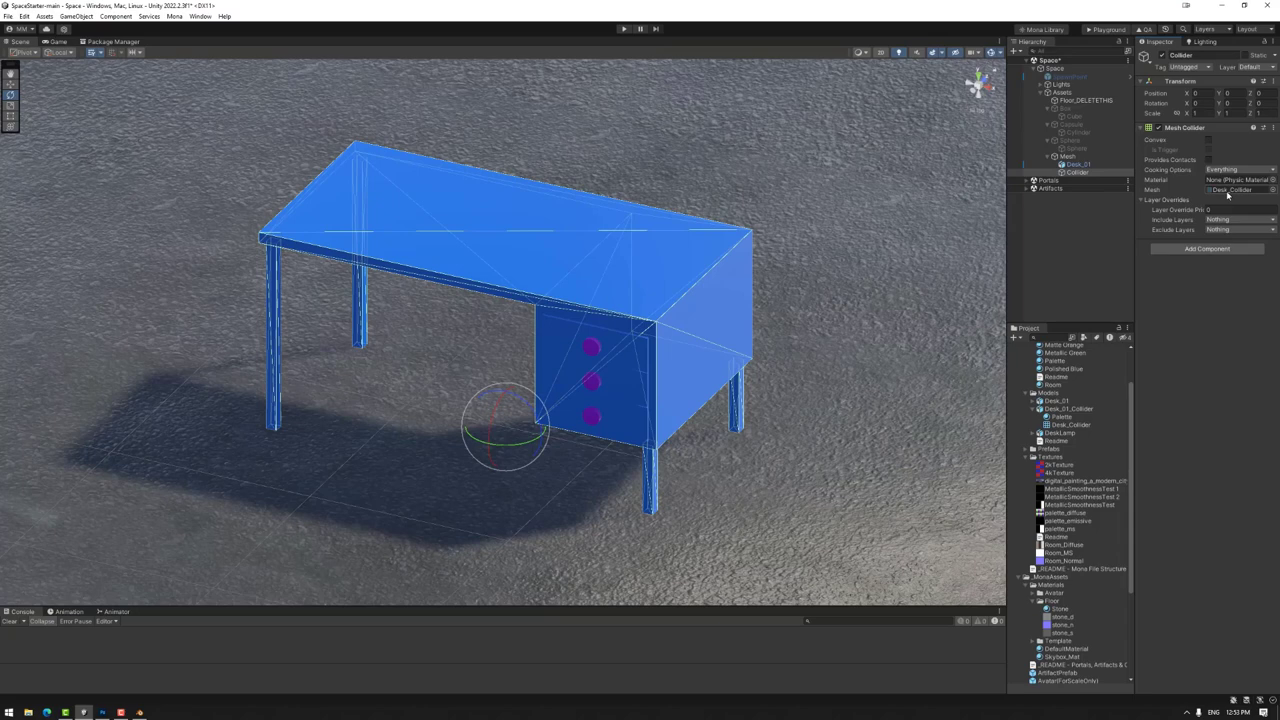
key("w")
left_click_drag(534, 437, 630, 440)
key("ctrl+z")
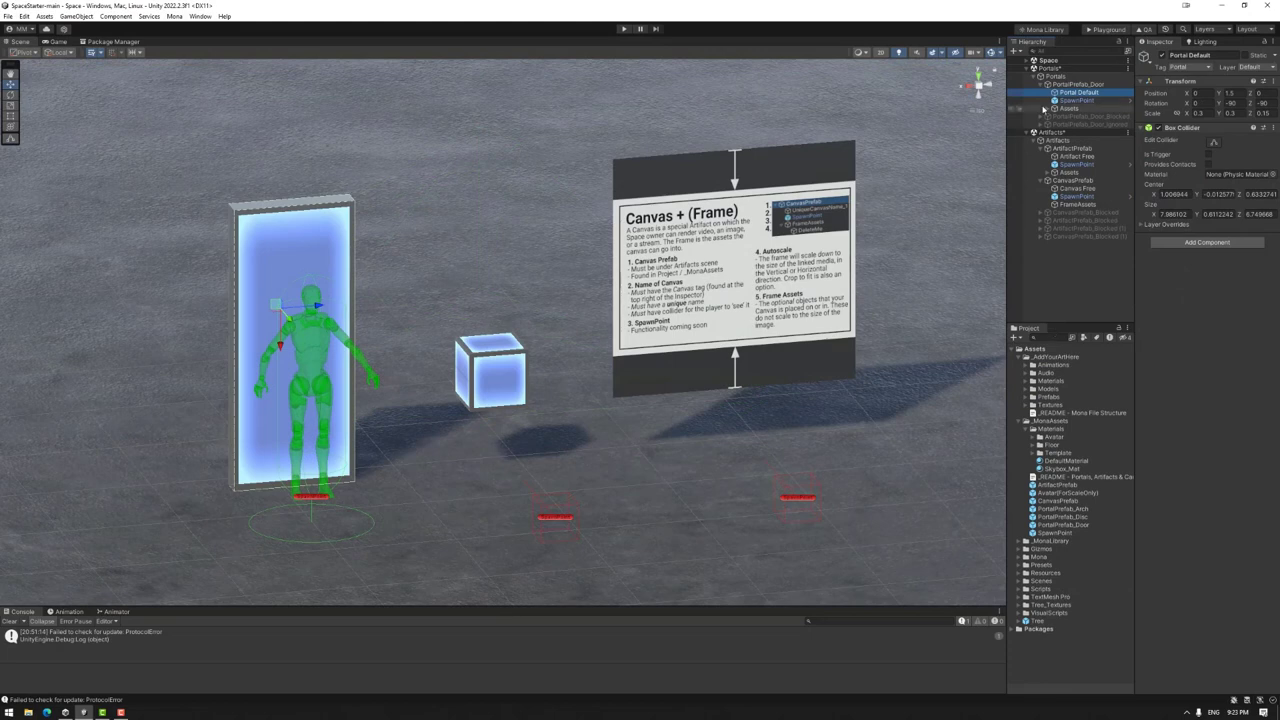
Step: Select the Artifact Free cube and Canvas Free, hiding and restoring the canvas image to check its collider
left_click(1078, 156)
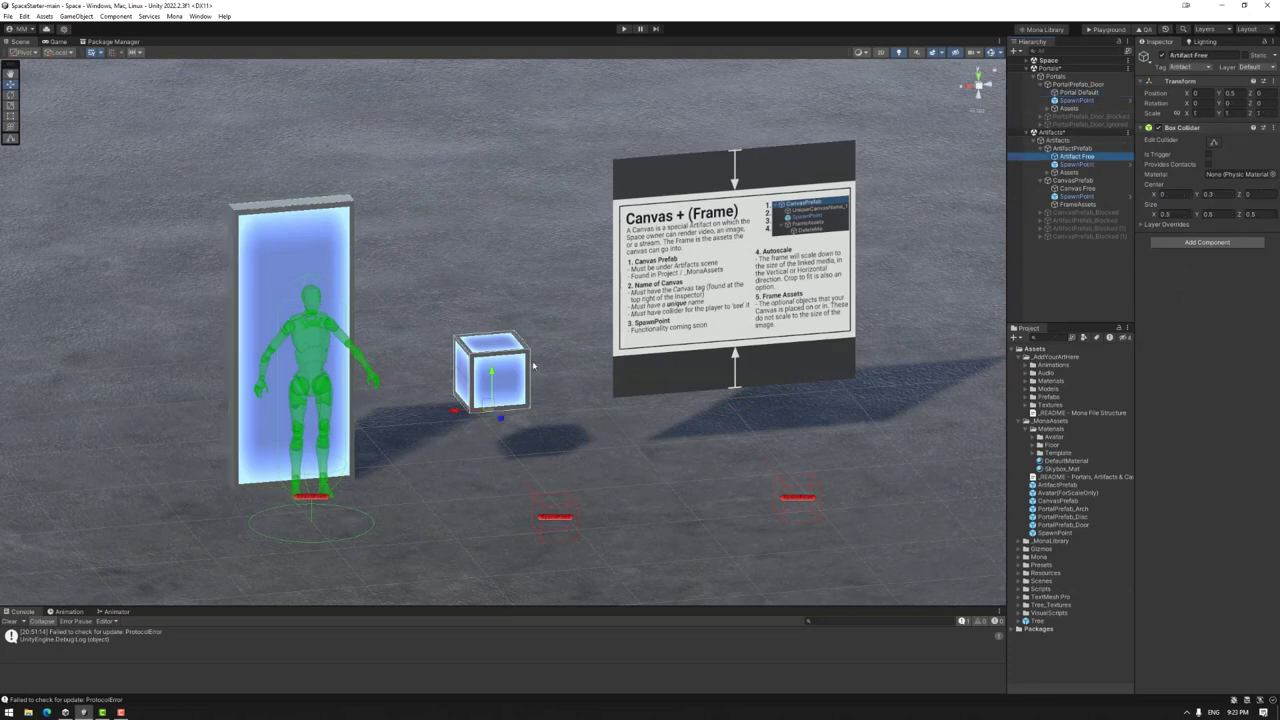
left_click(1076, 189)
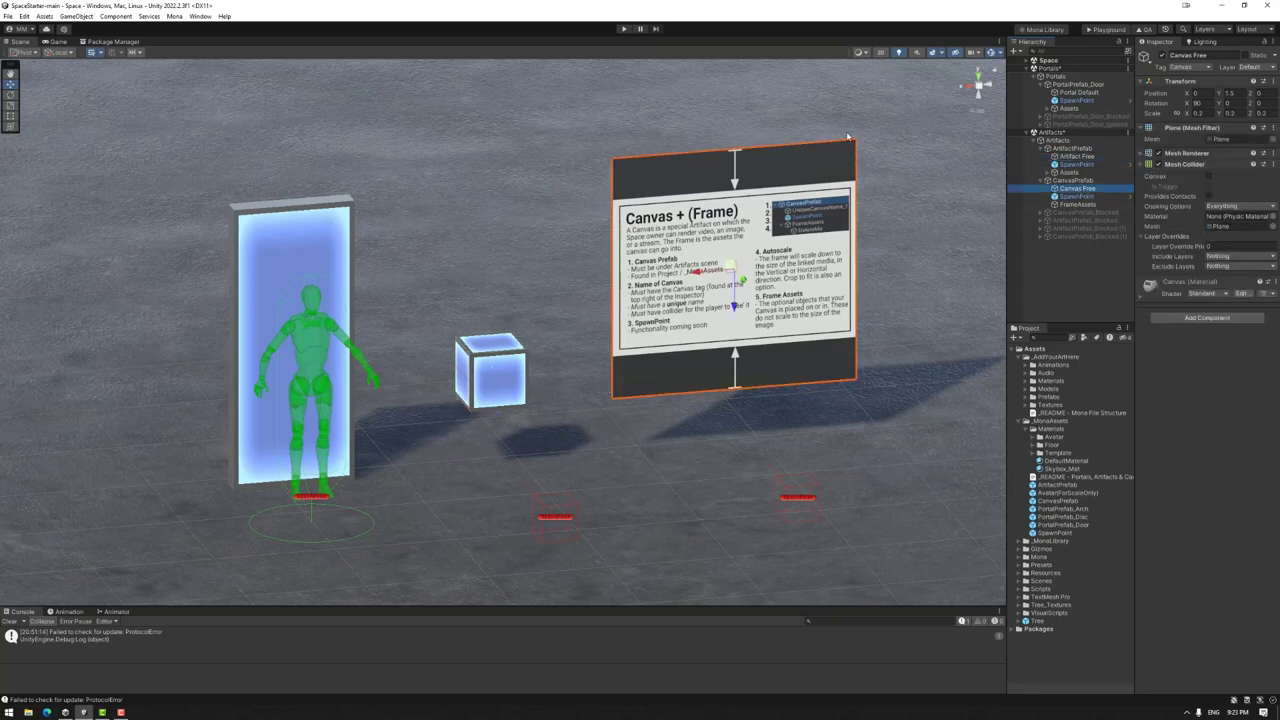
left_click(1158, 154)
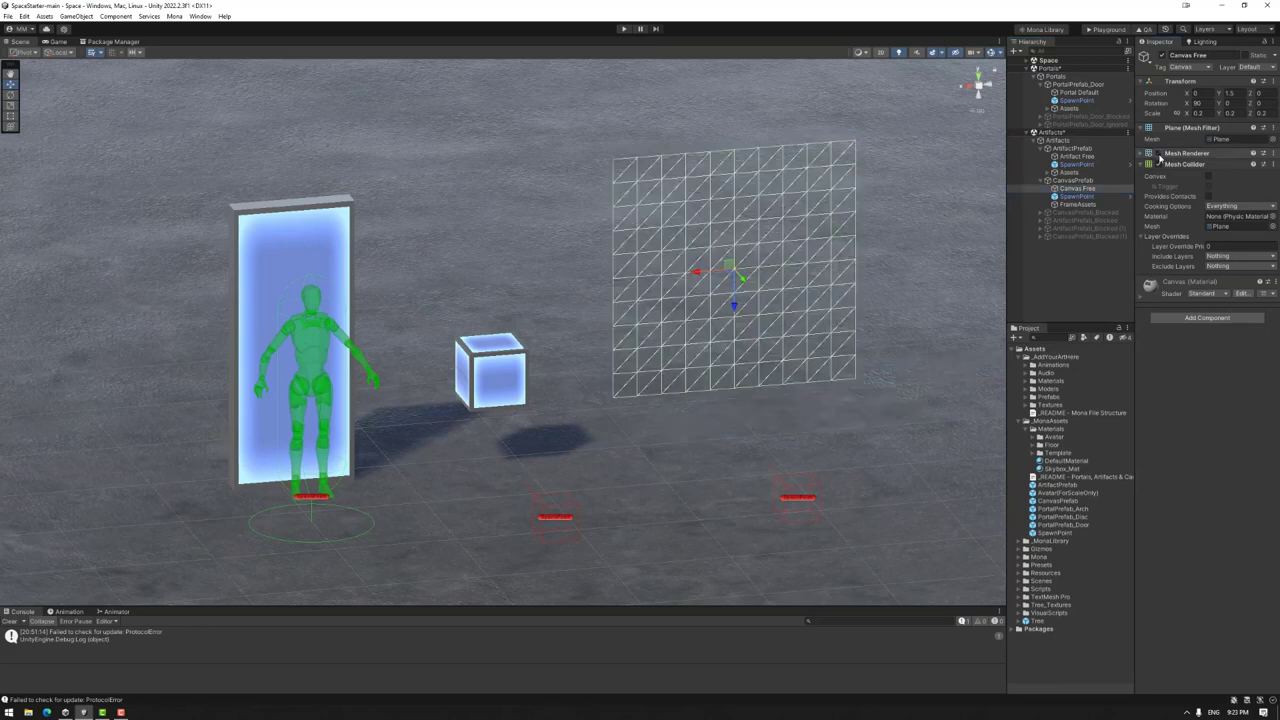
left_click(1158, 154)
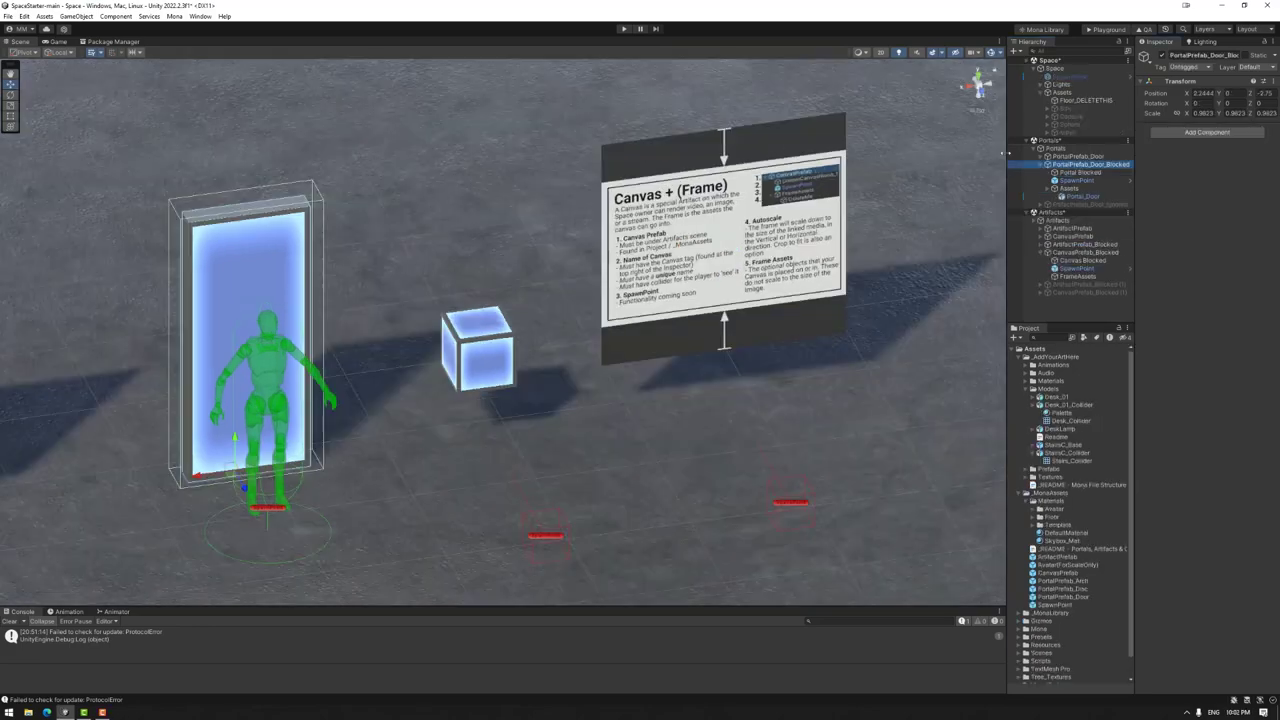
Step: Inspect the colliders on Portal Blocked, its Portal_Door, Canvas Blocked and FrameAssets
left_click(1078, 173)
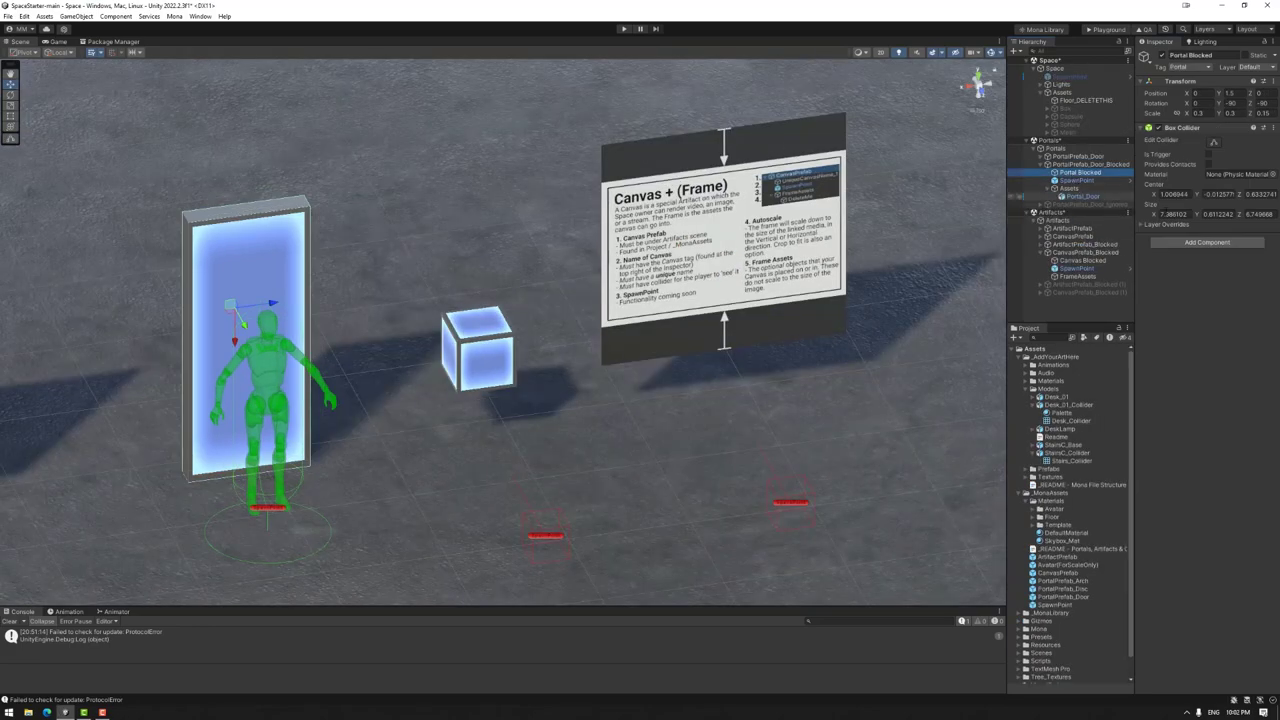
left_click(1082, 196)
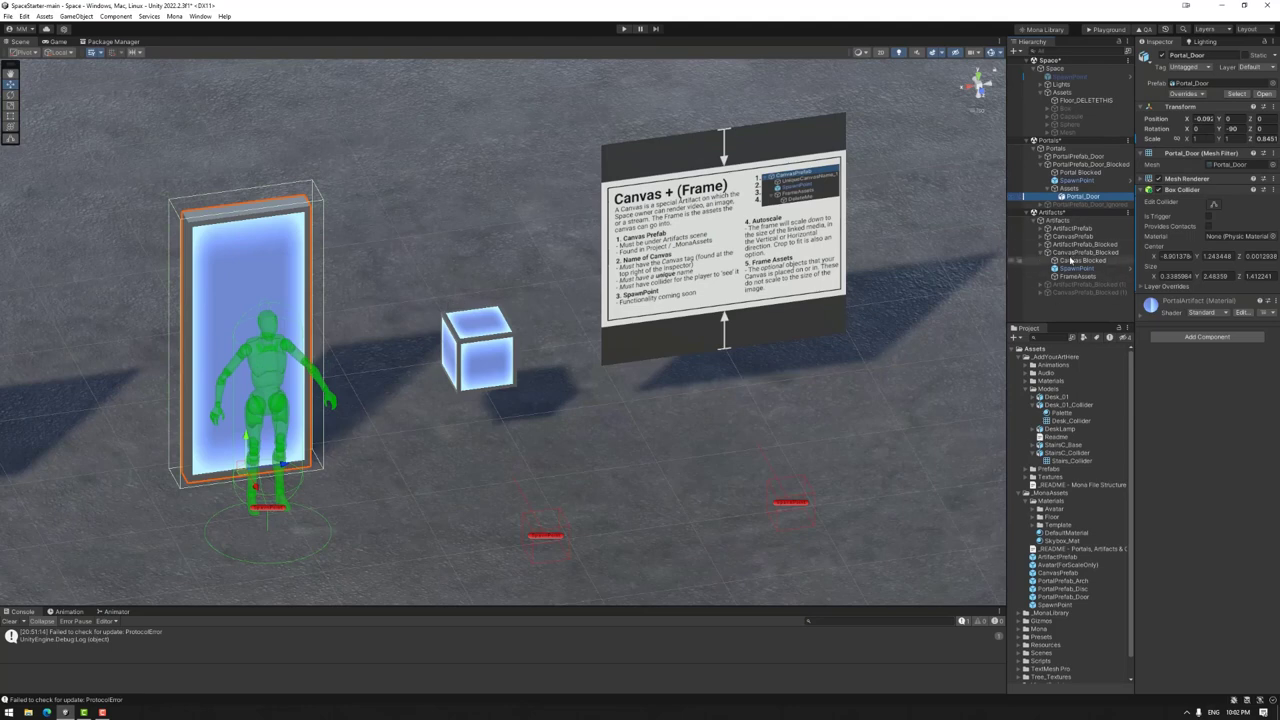
left_click(1050, 246)
left_click(1084, 292)
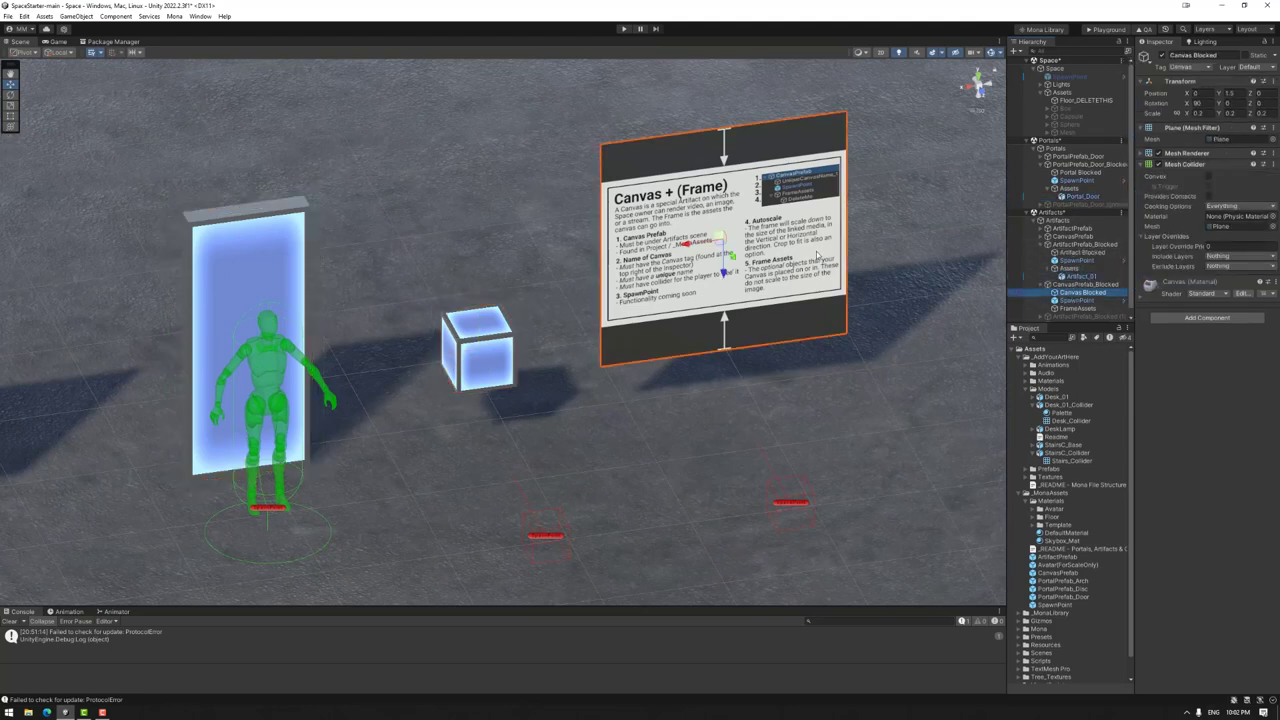
left_click(1073, 309)
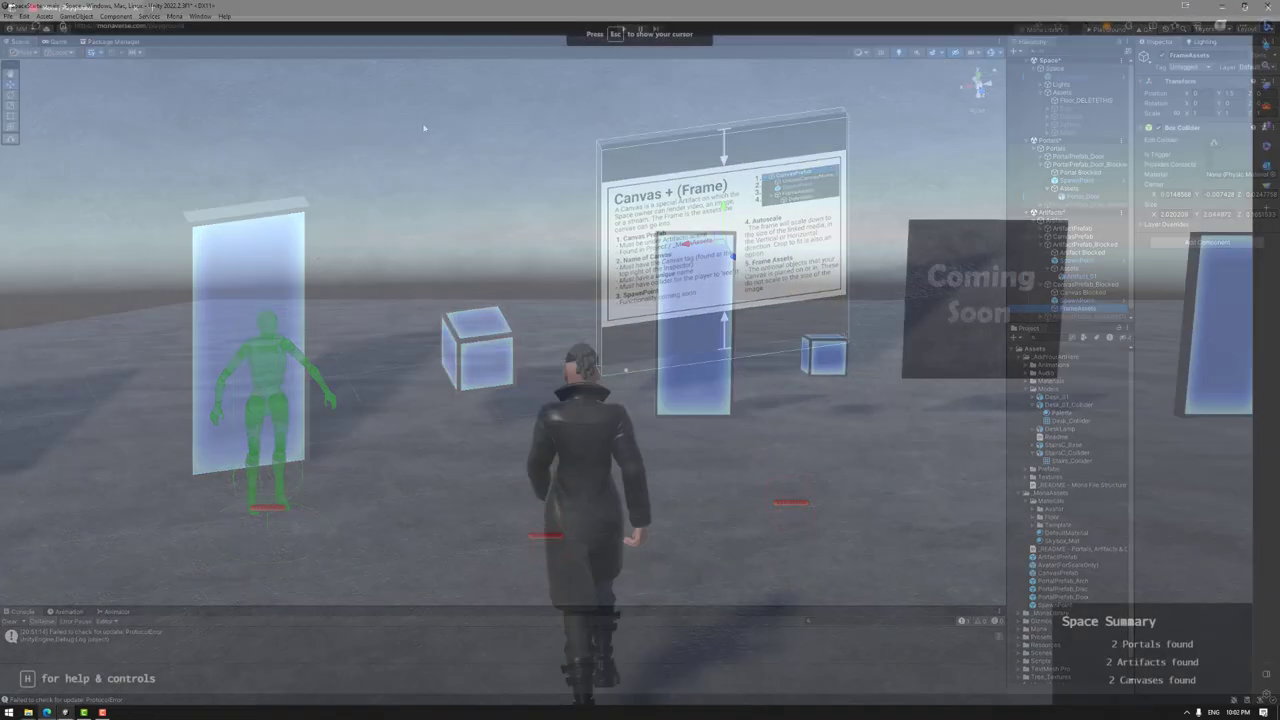
Step: Walk the avatar forward and sideways past the portals, cubes and canvases in Mona Playground
key("w")
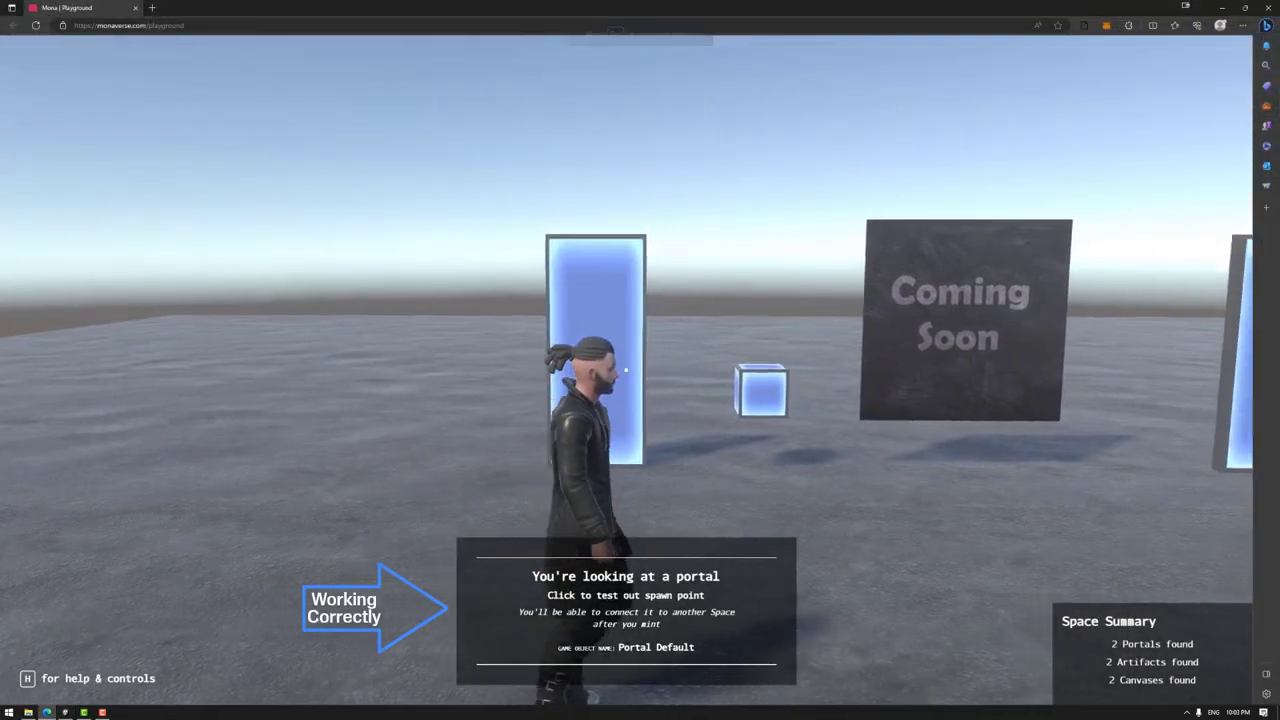
key("d")
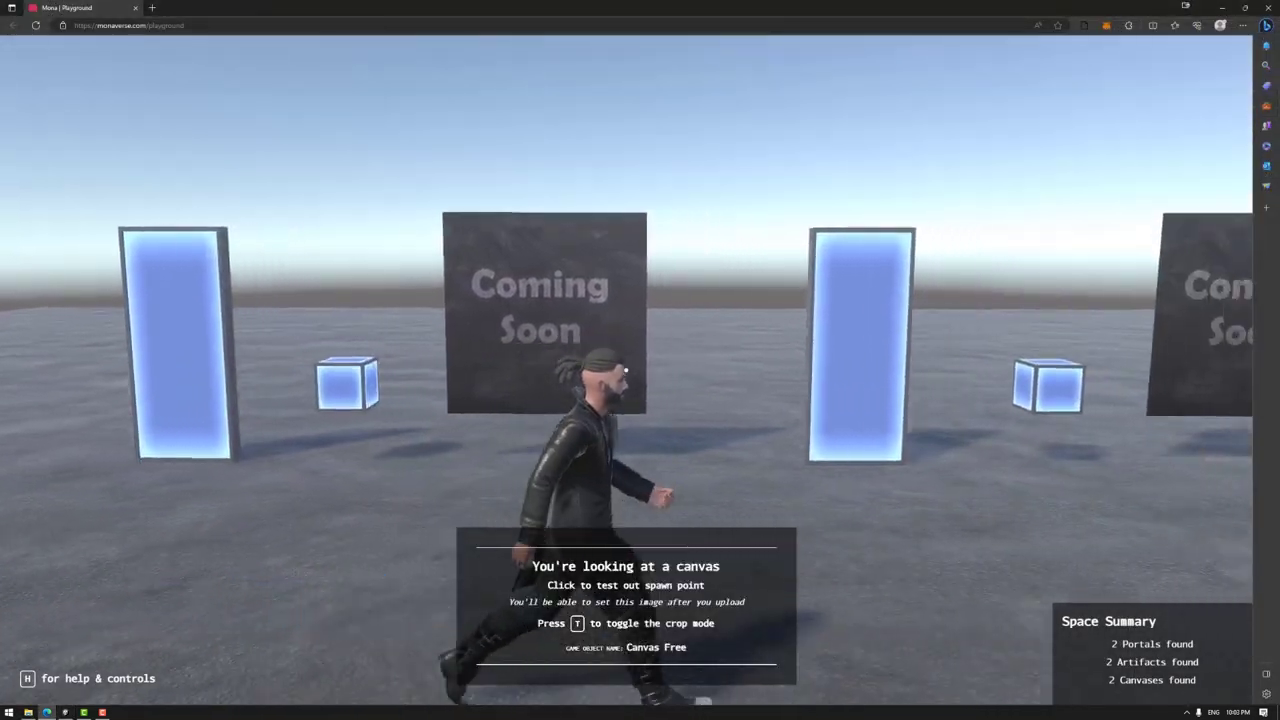
key("d")
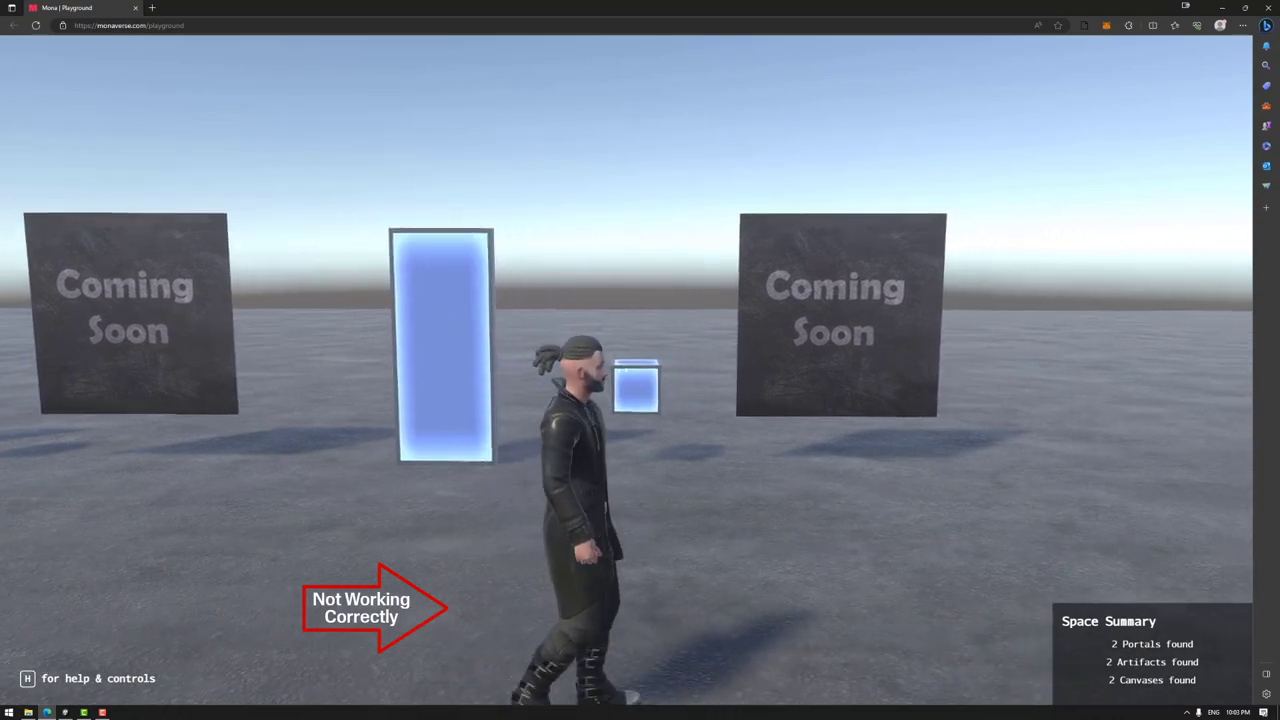
key("d")
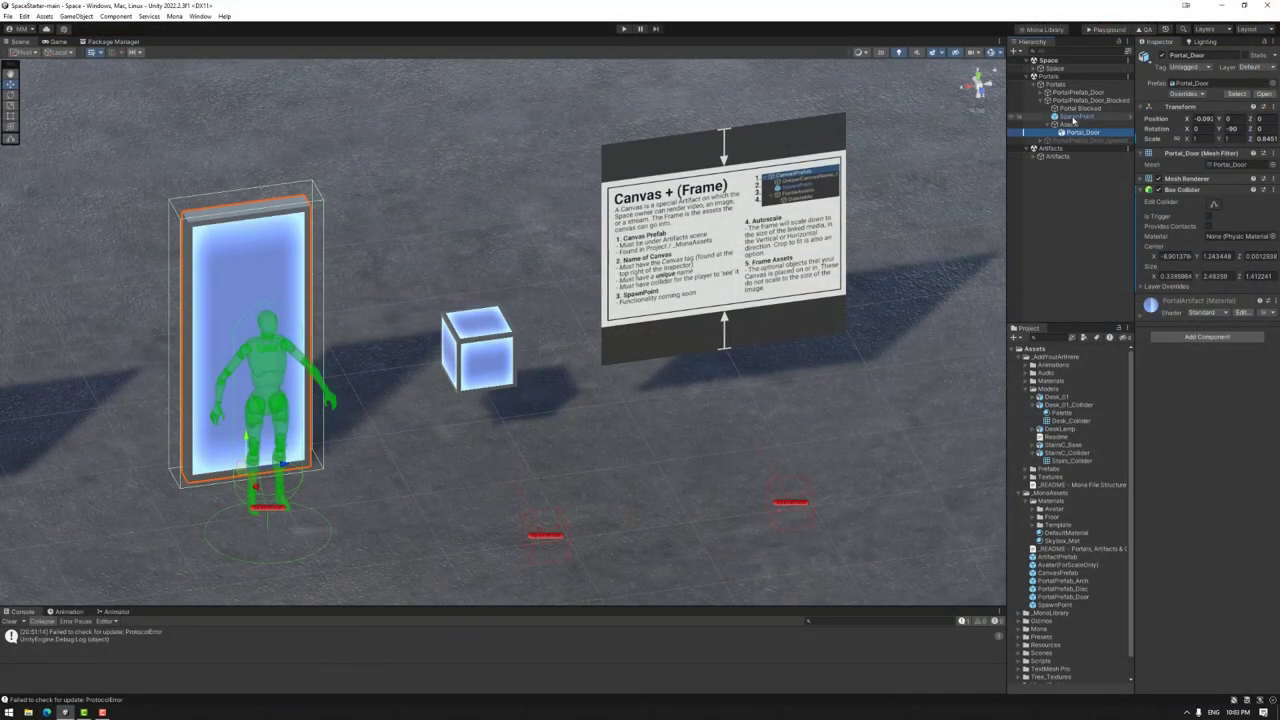
Step: Create the MonaIgnore layer as User Layer 8 and put Portal_Door on it
left_click(1072, 109)
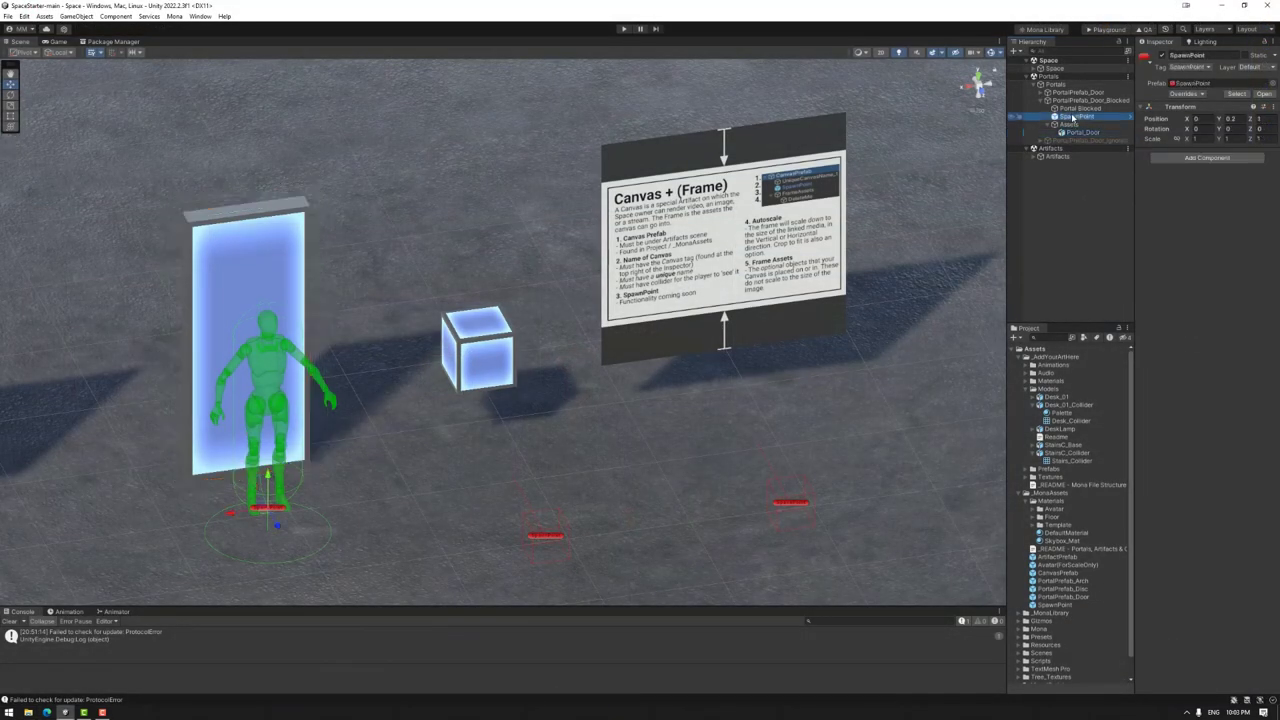
left_click(1080, 132)
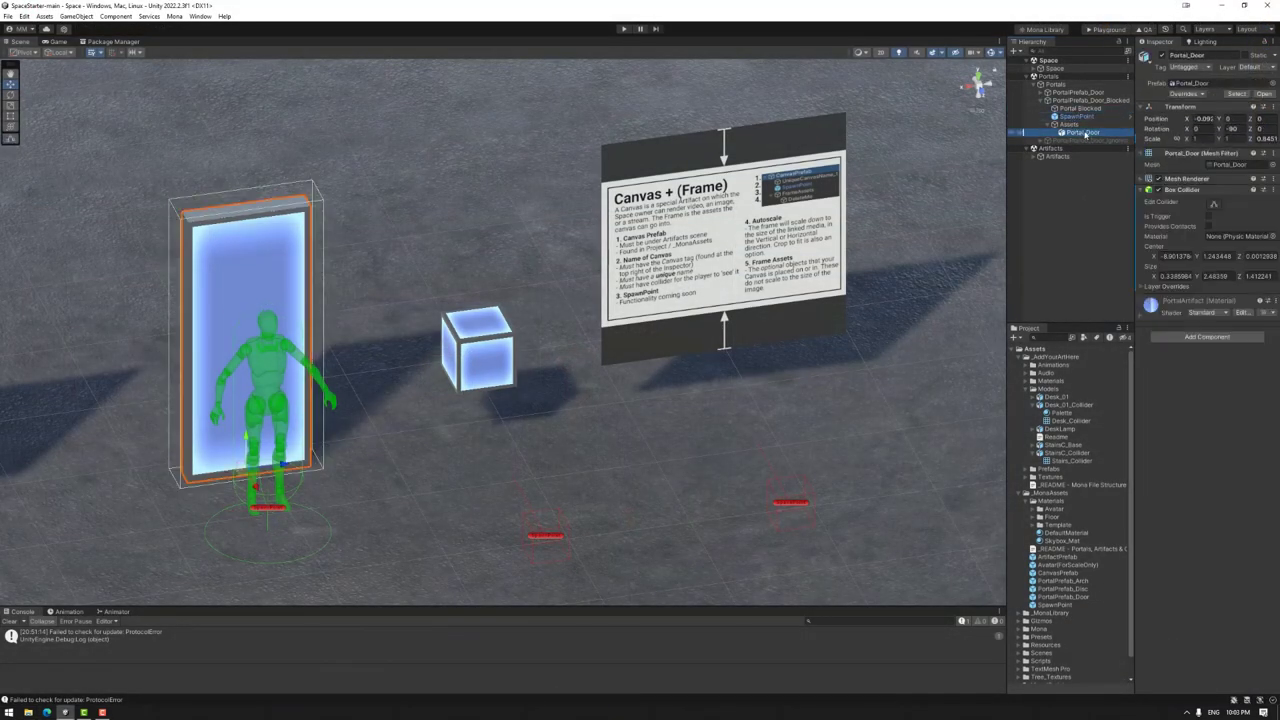
left_click(1252, 67)
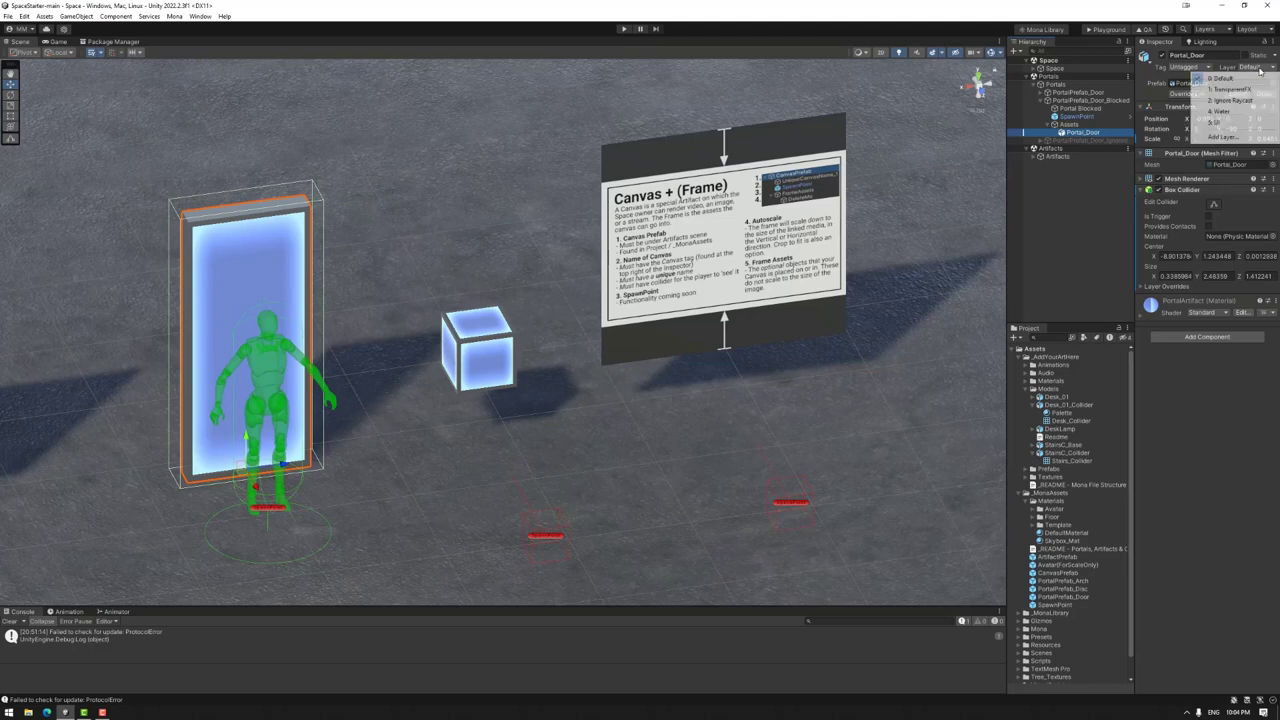
left_click(1238, 138)
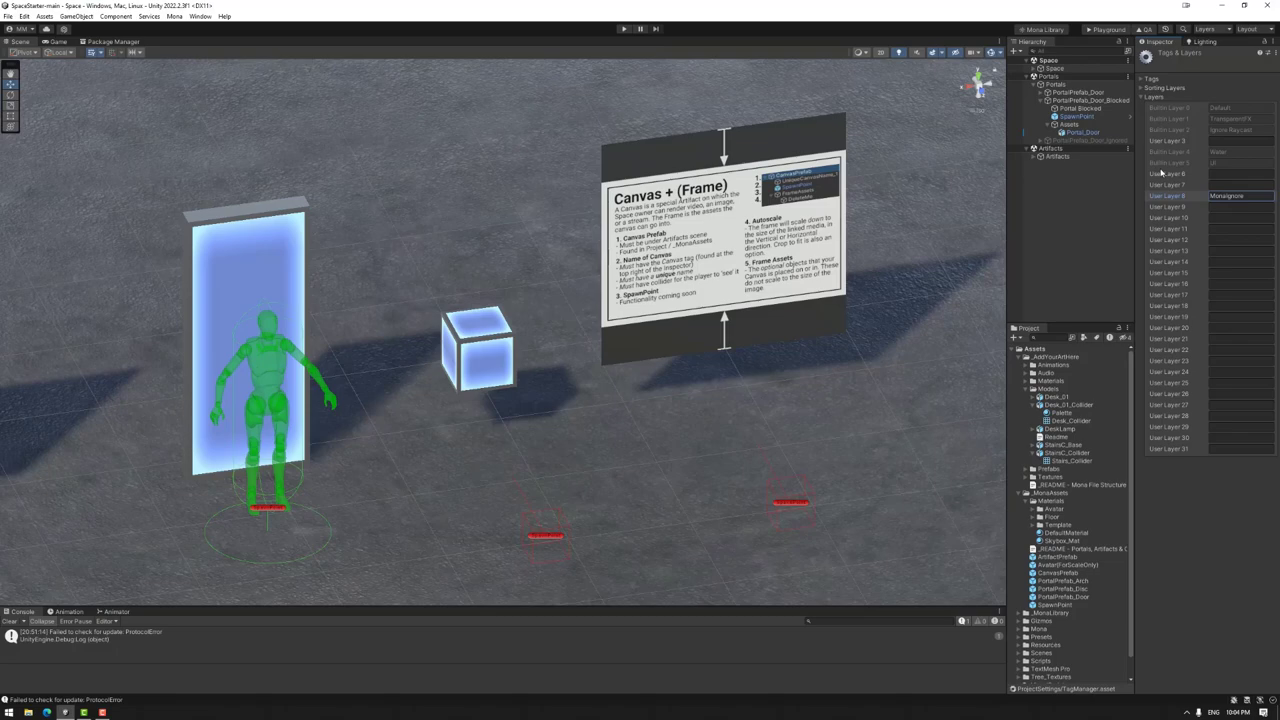
left_click(1073, 133)
left_click(1247, 67)
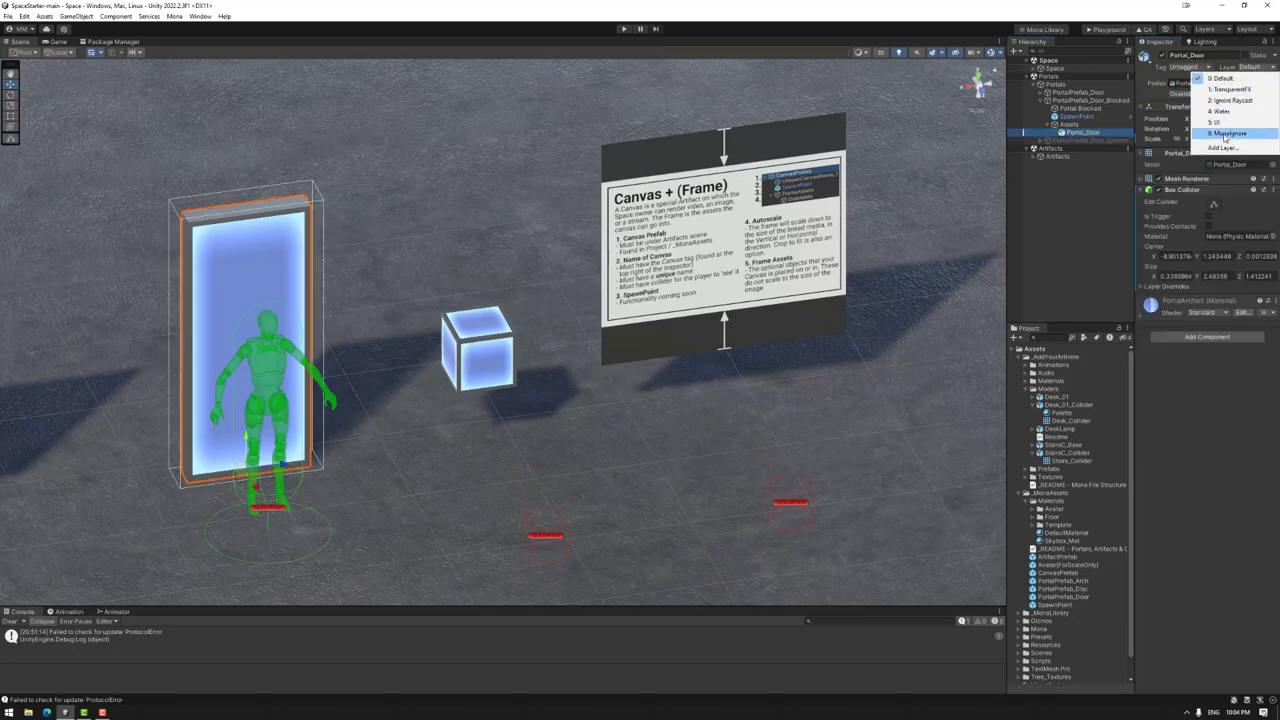
left_click(1226, 133)
Step: Check Artifact_01, then walk the avatar past the portals and canvases in Playground
left_click(1034, 148)
left_click(1080, 212)
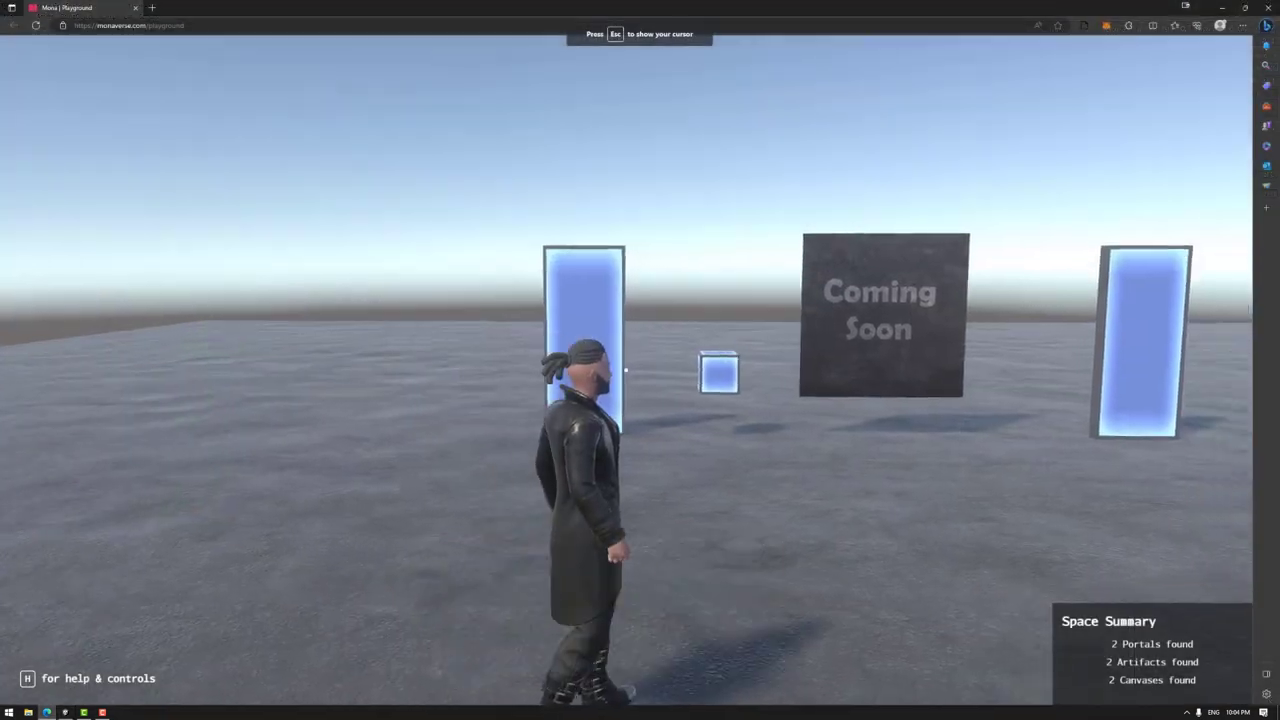
key("d")
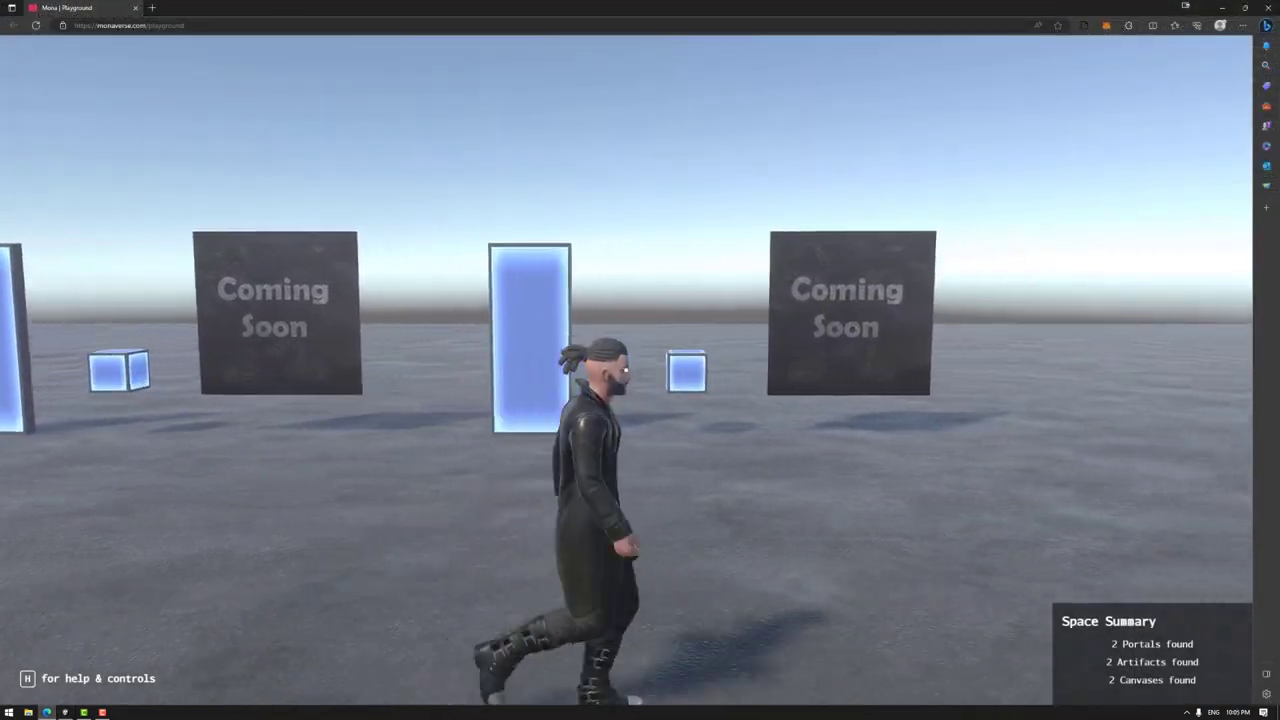
key("d")
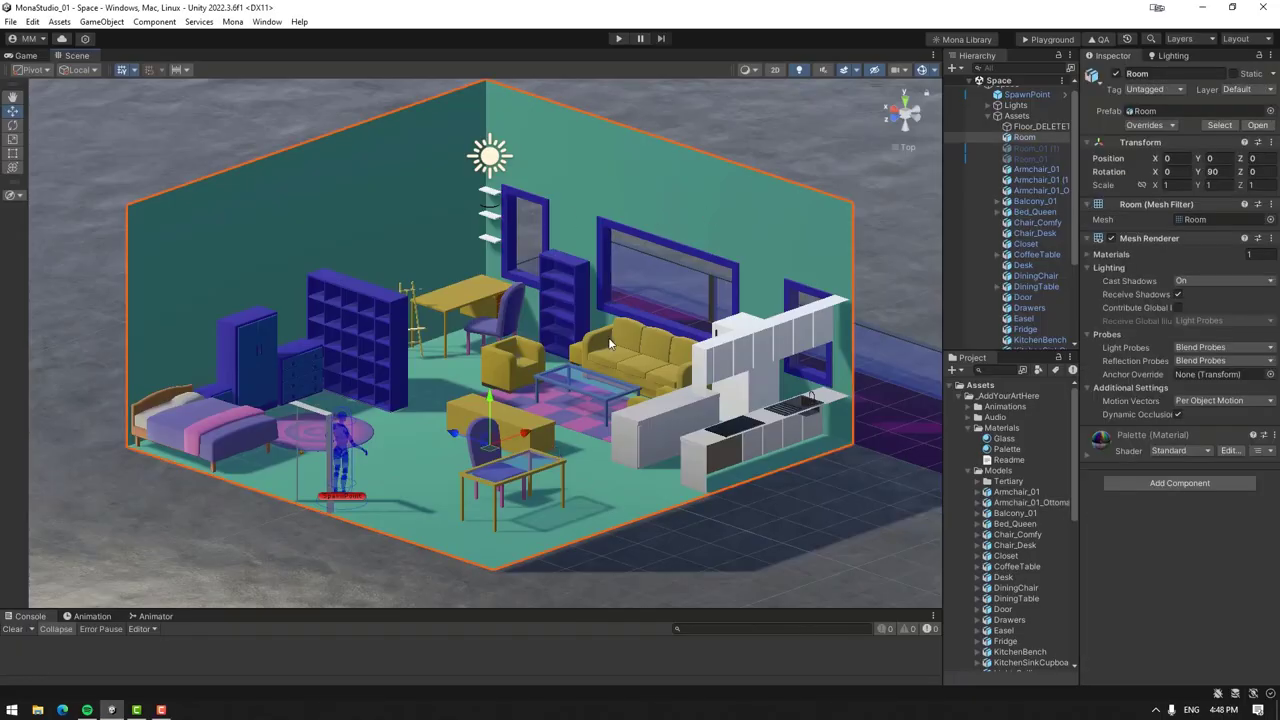
Step: Delete the duplicate Room_01 (1) copies from the hierarchy
left_click(609, 343)
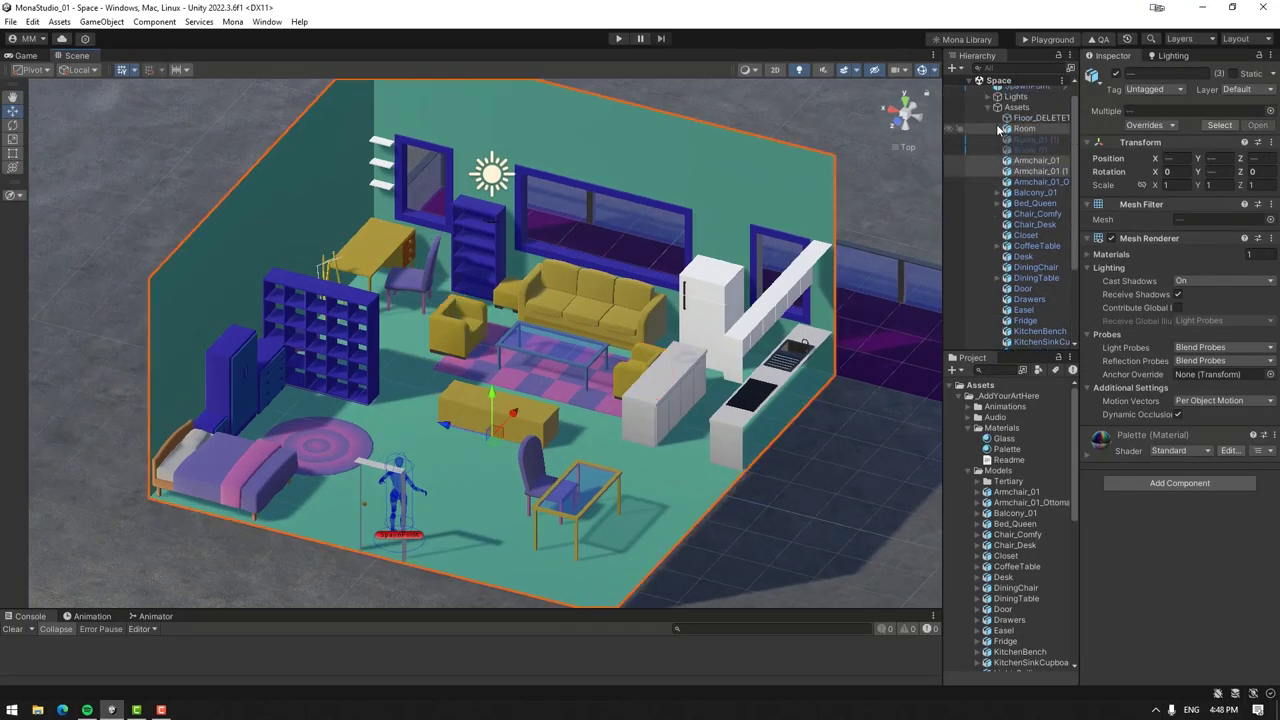
left_click(1030, 140)
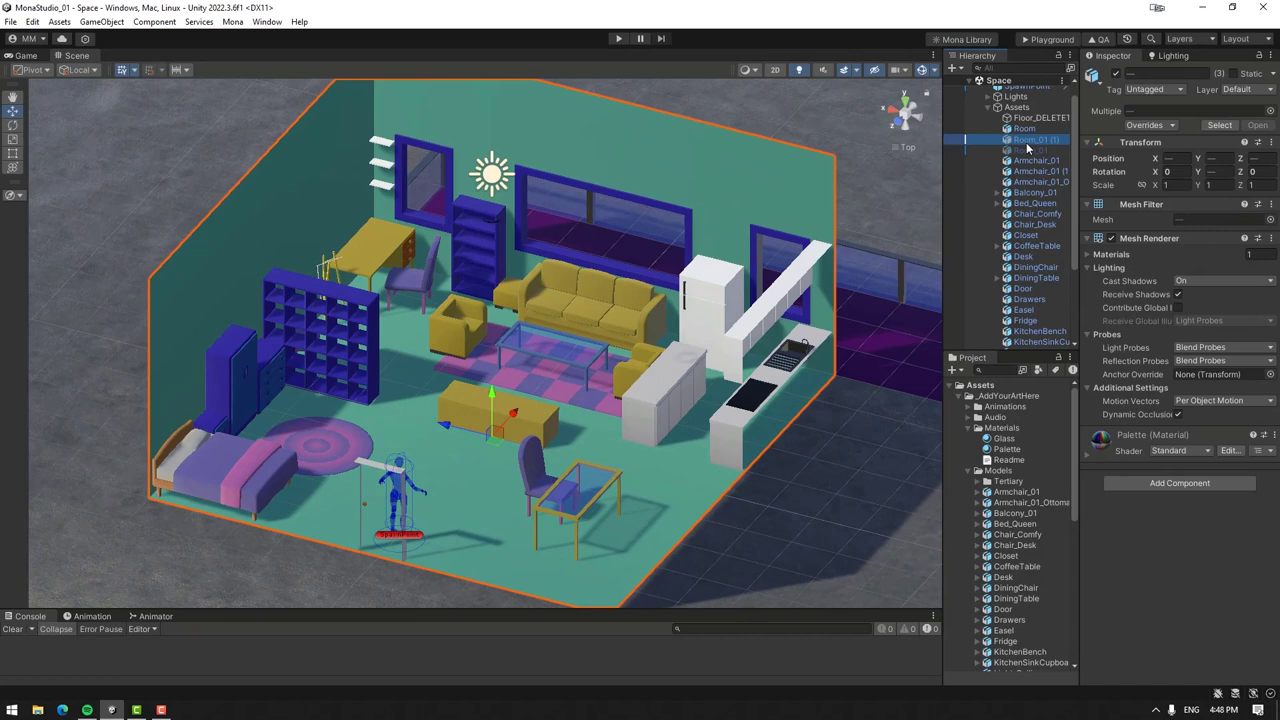
key("Delete")
key("Delete")
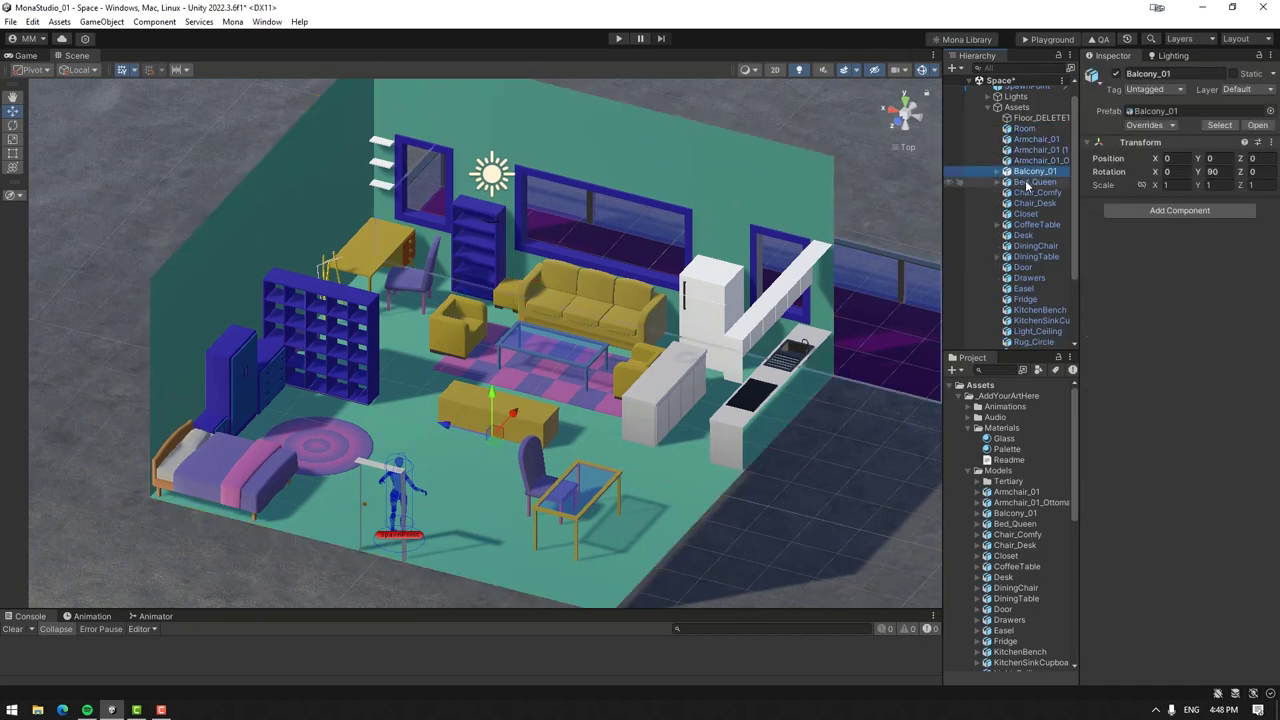
Step: Deactivate the furniture from Balcony_01 onward and add a Mesh Collider to Room
left_click(1034, 341, "shift")
key("alt+shift+a")
left_click(1030, 155)
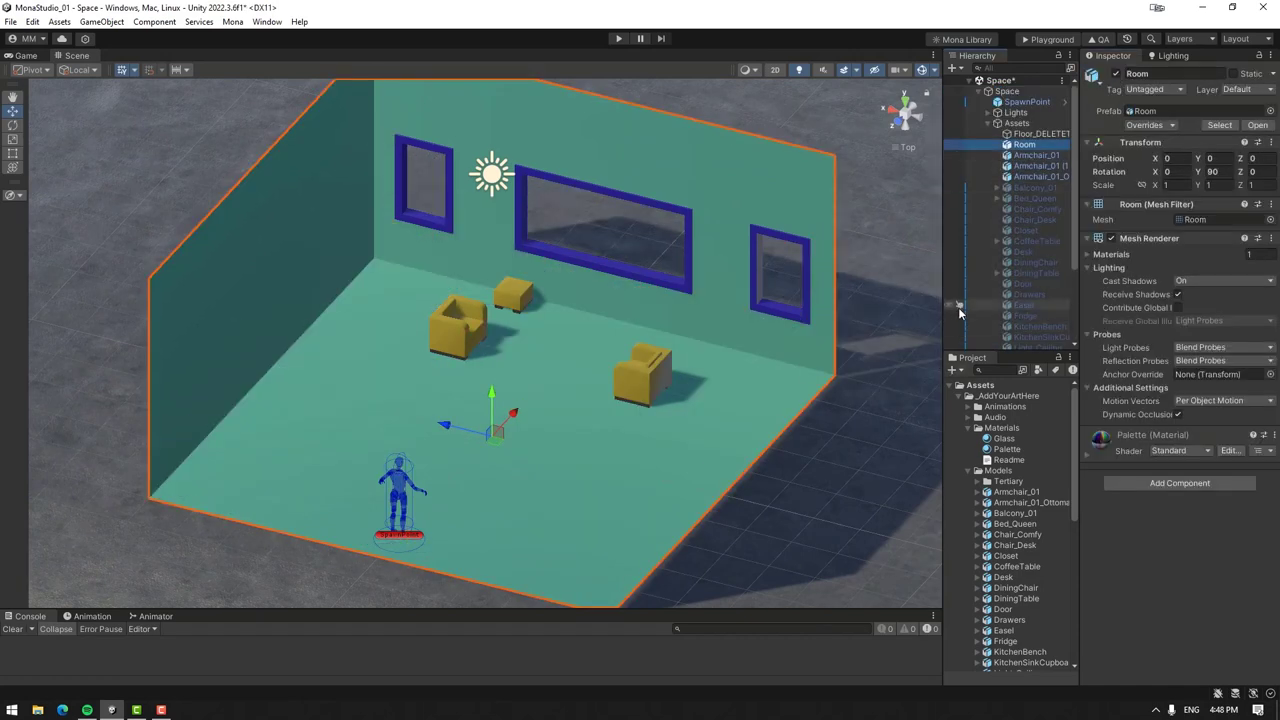
left_click(1180, 483)
left_click(1137, 530)
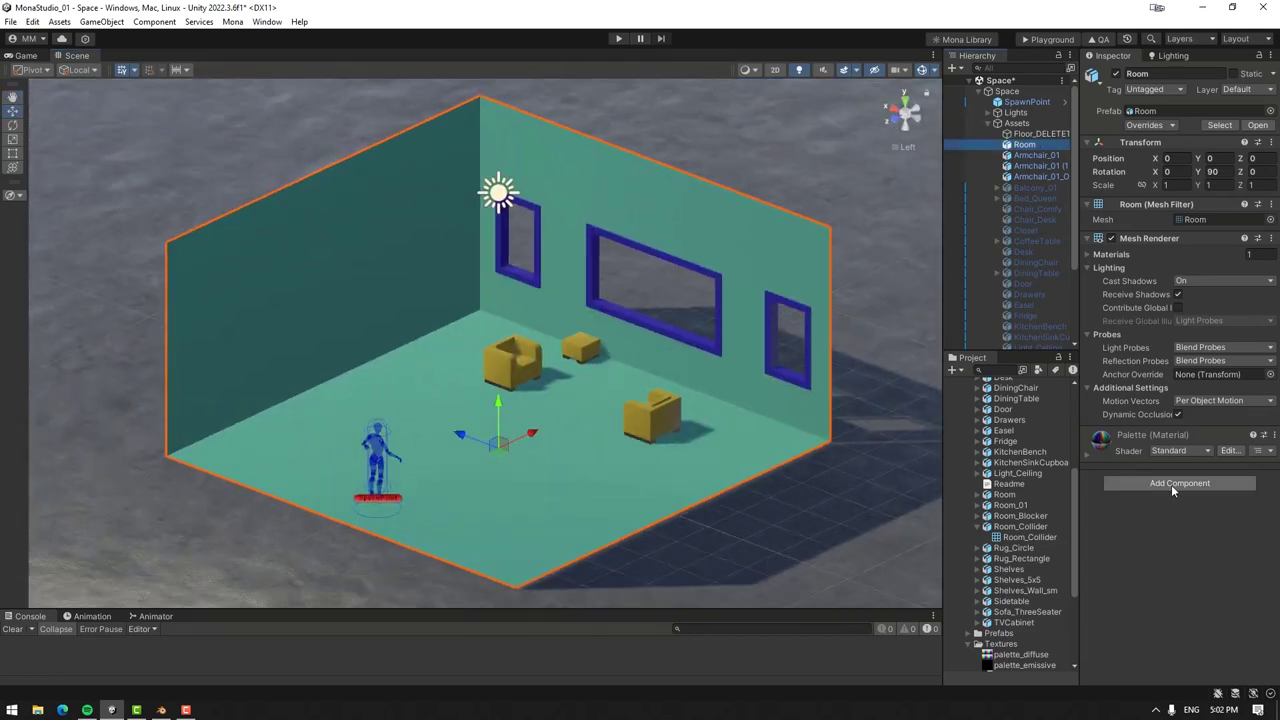
Step: Create a BoxColliders child under Room with box colliders fitted as floor and ceiling
left_click(1171, 484)
type("box")
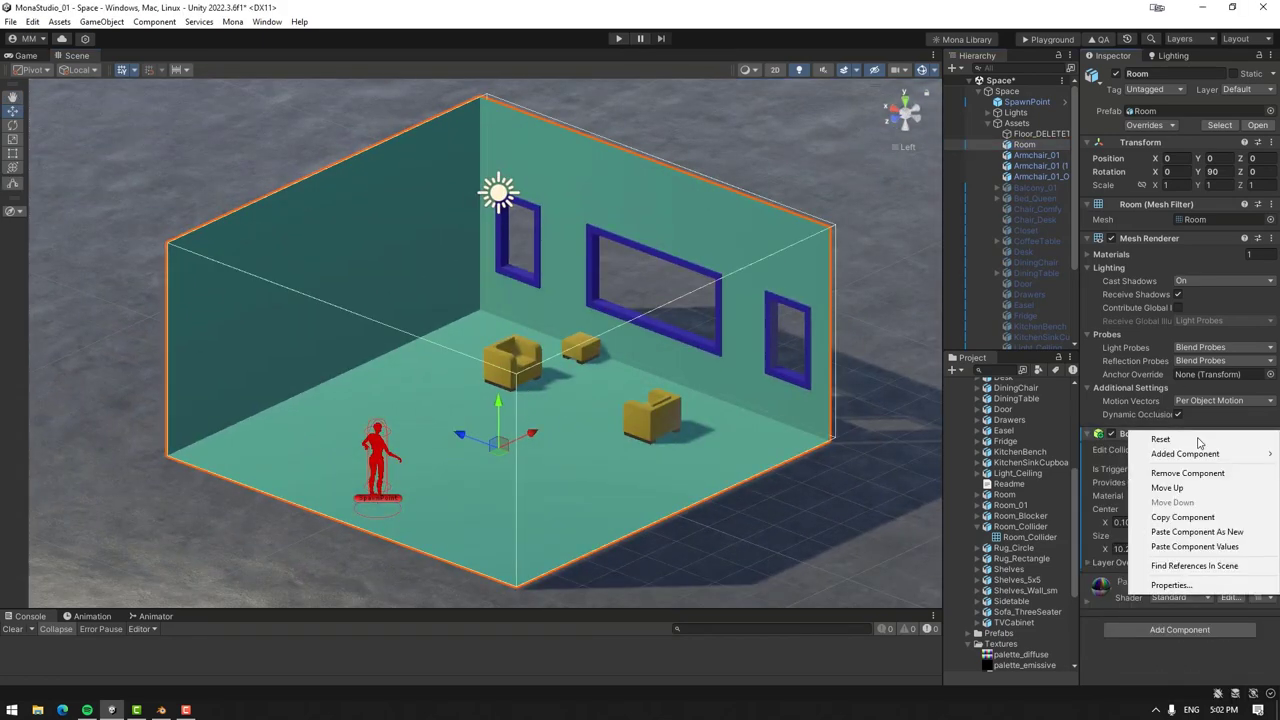
right_click(1024, 145)
left_click(1050, 342)
type("BoxColliders")
key("Return")
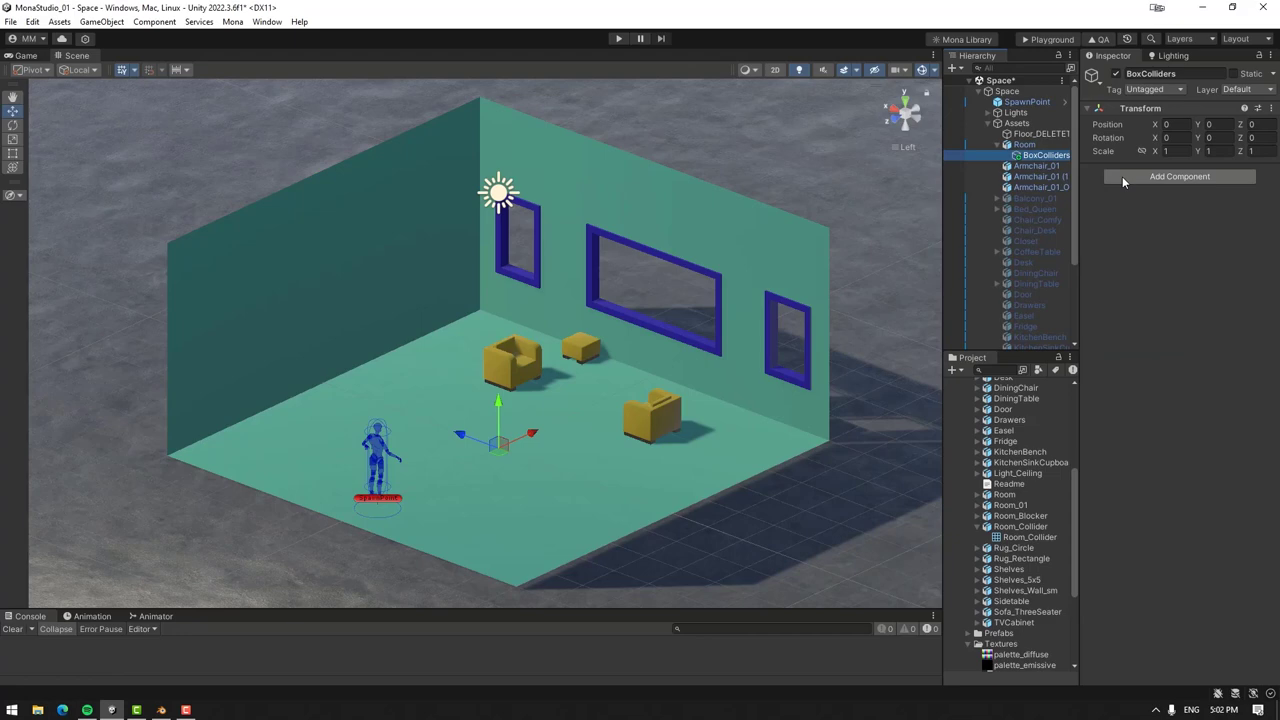
left_click(1123, 177)
key("Return")
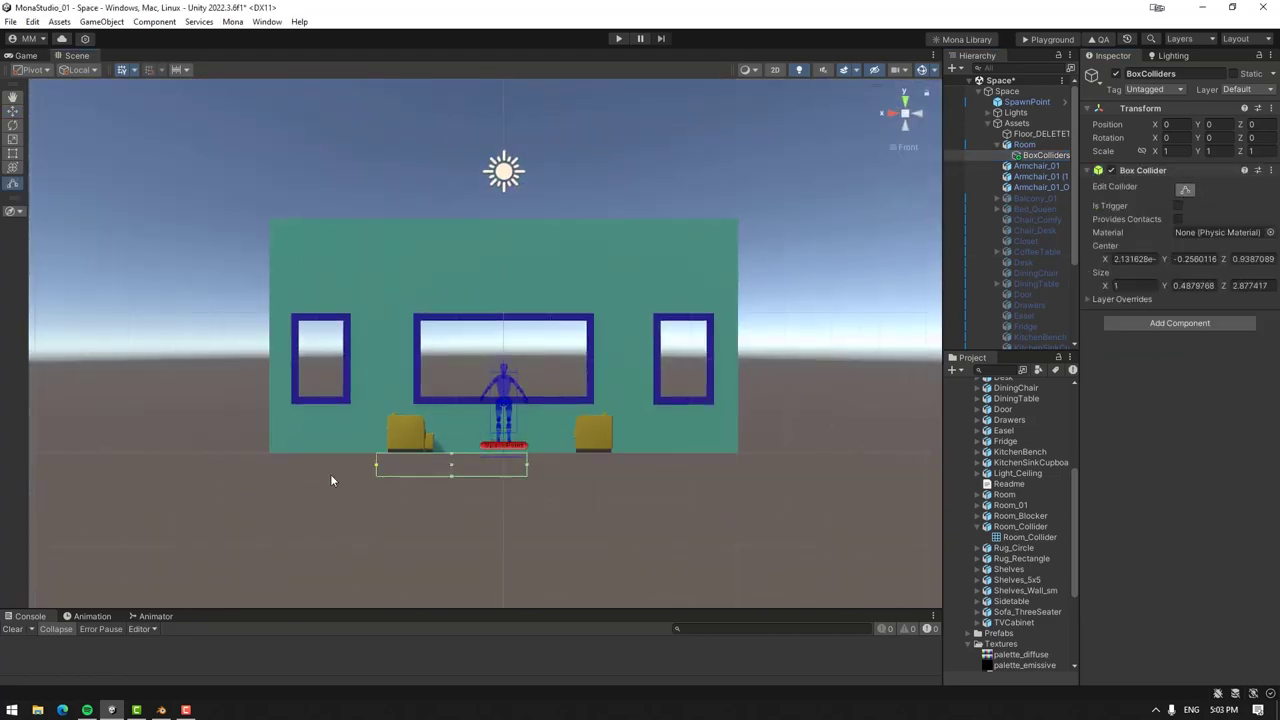
left_click(919, 112)
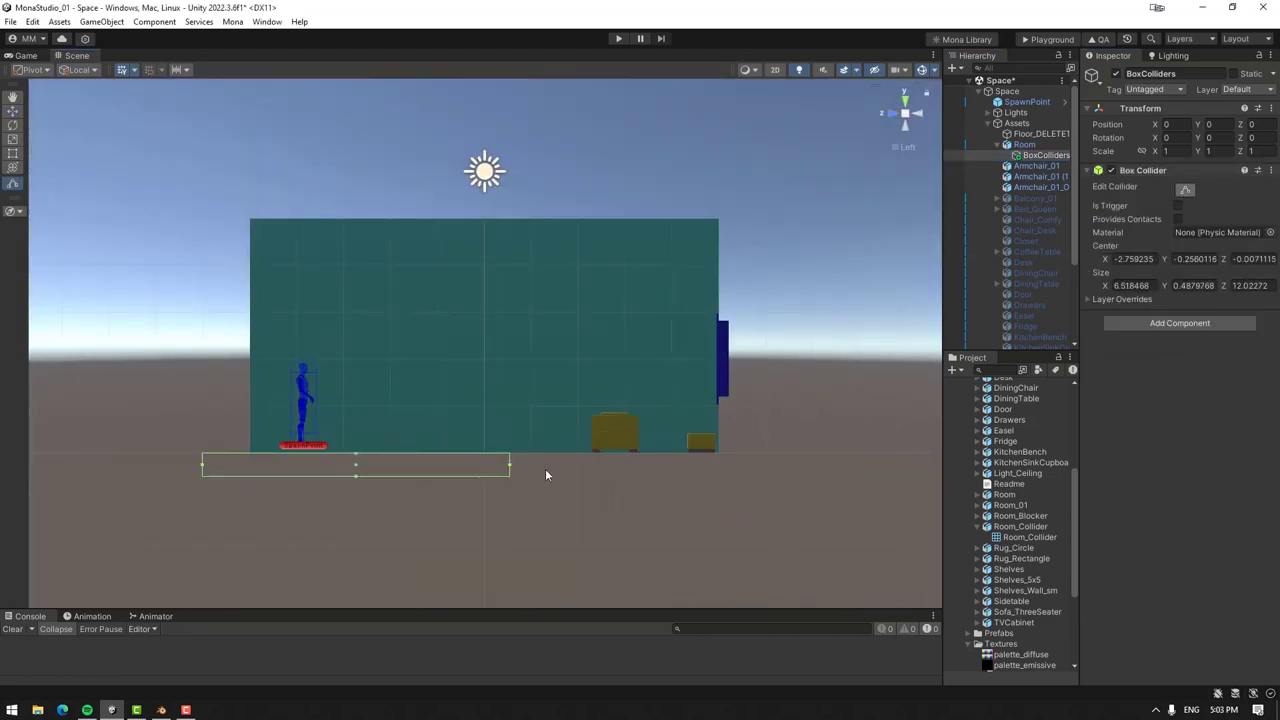
right_click(1197, 206)
left_click(1200, 290)
left_click_drag(483, 452, 480, 222)
left_click_drag(483, 478, 483, 499)
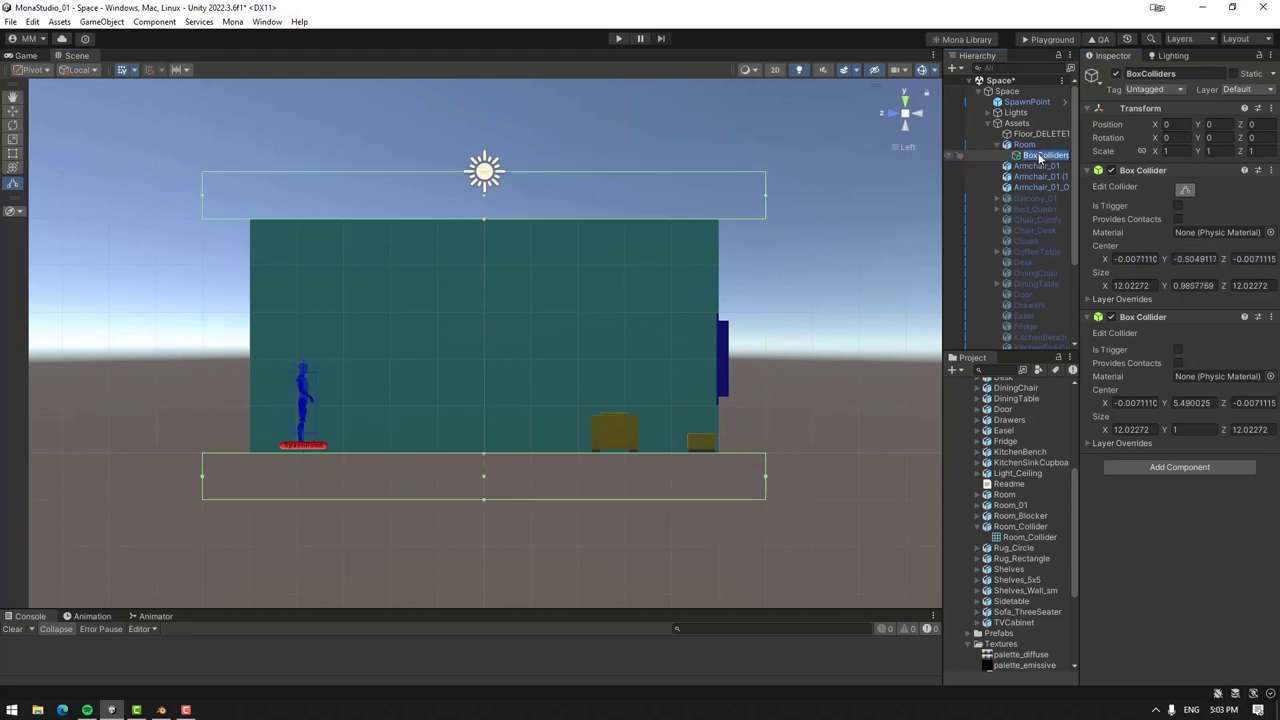
Step: Create LeftRightColliders under Room with a box collider fitted to the left wall
left_click(1040, 157)
right_click(1040, 145)
left_click(1085, 340)
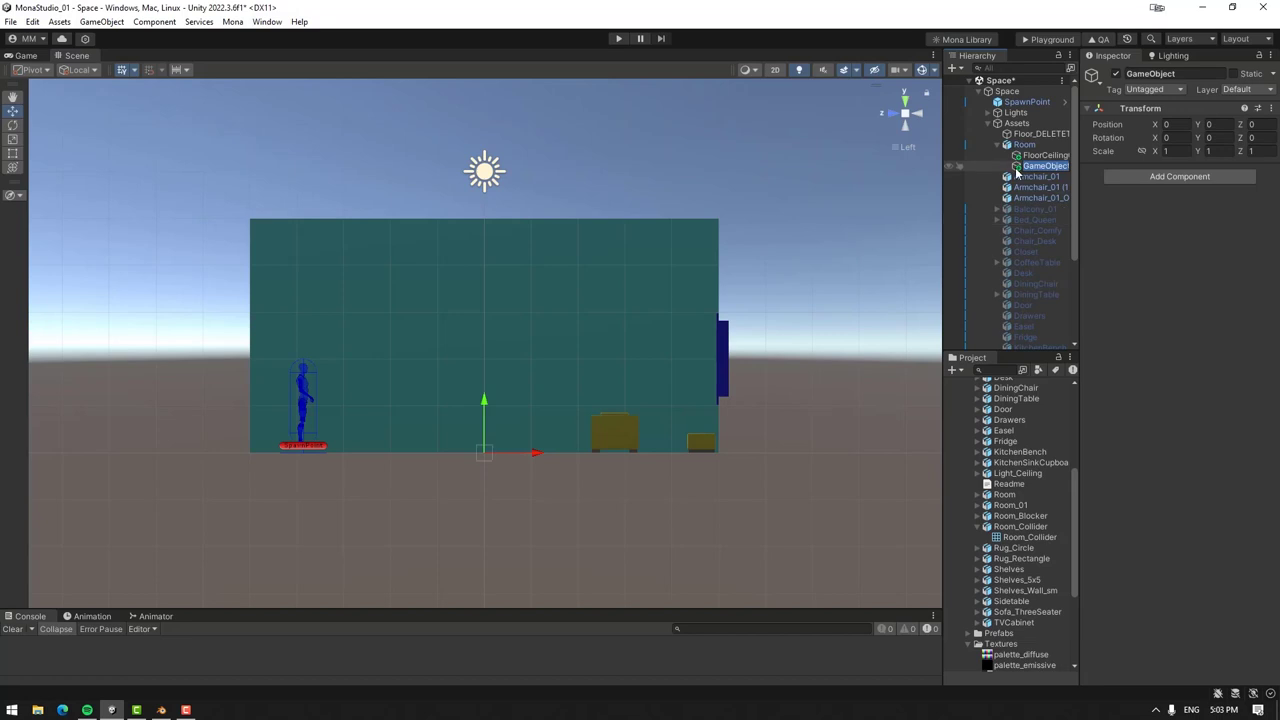
type("LeftRightColliders")
key("Return")
left_click(1180, 176)
left_click(1184, 193)
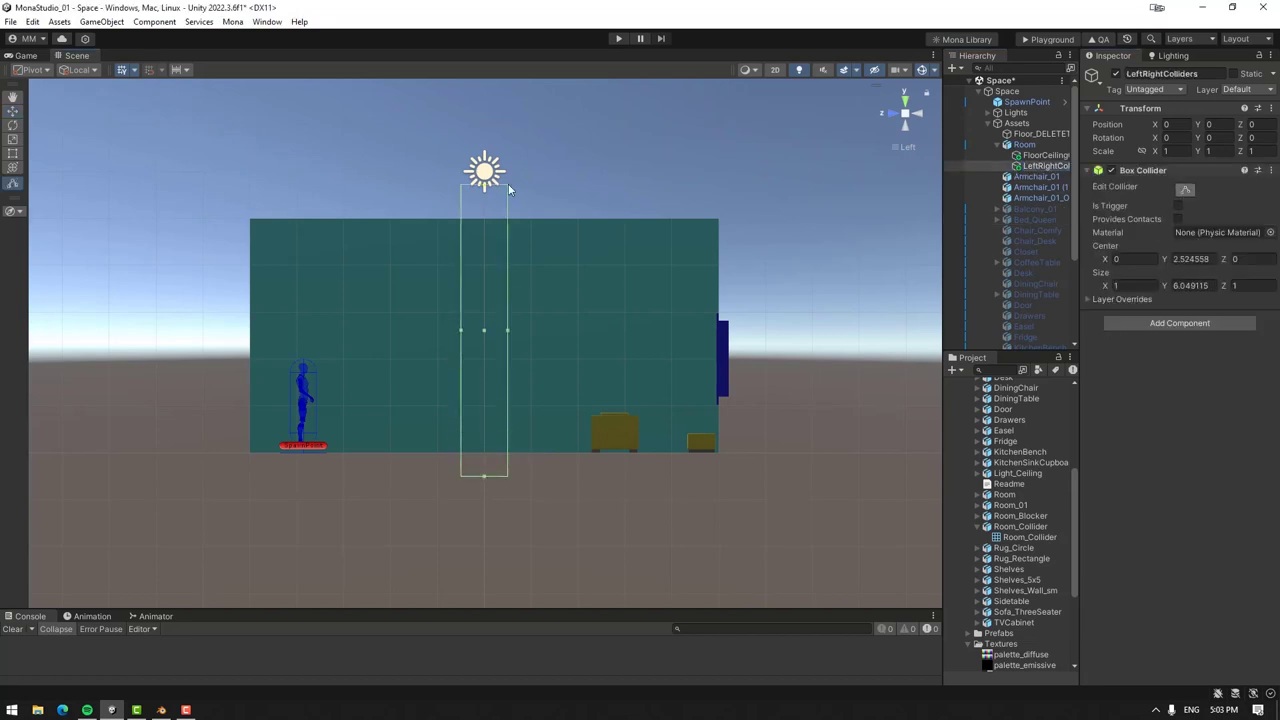
left_click_drag(486, 477, 486, 500)
left_click_drag(389, 333, 202, 333)
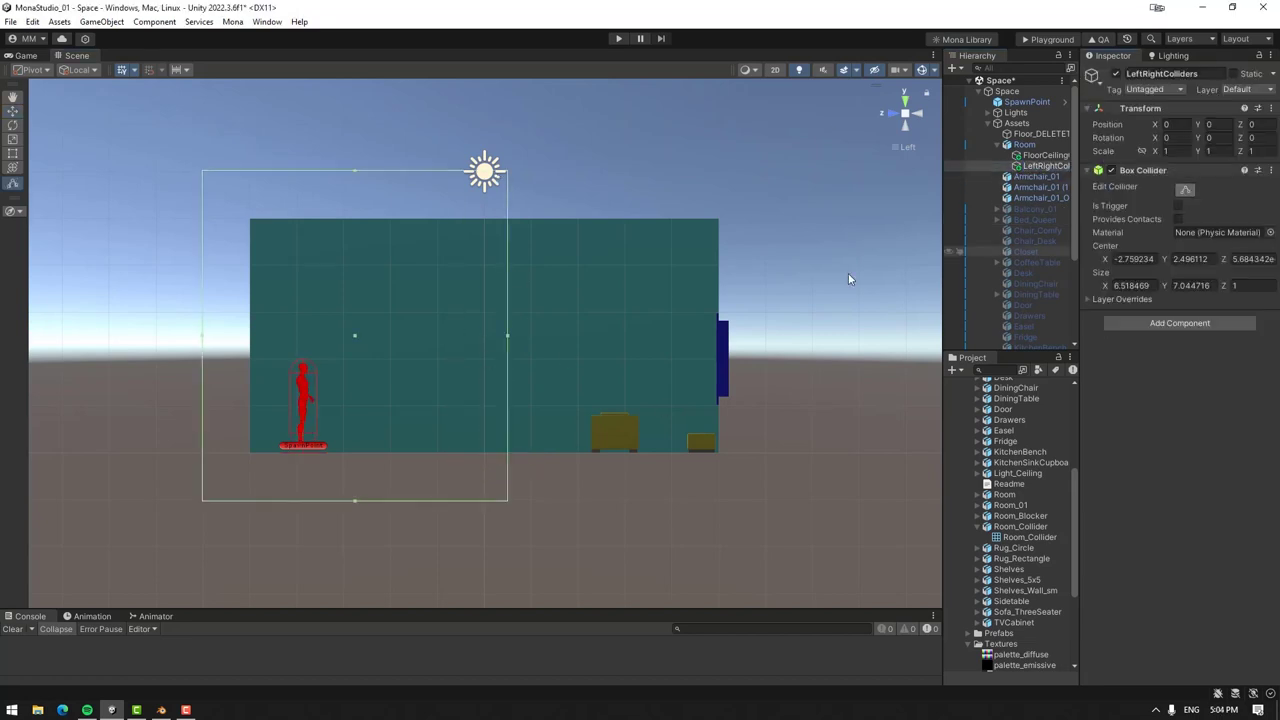
left_click_drag(509, 333, 250, 335)
Step: Stretch that collider across the room's depth and add a second box collider on the right wall
left_click(884, 113)
left_click_drag(440, 335, 185, 336)
left_click_drag(486, 335, 746, 334)
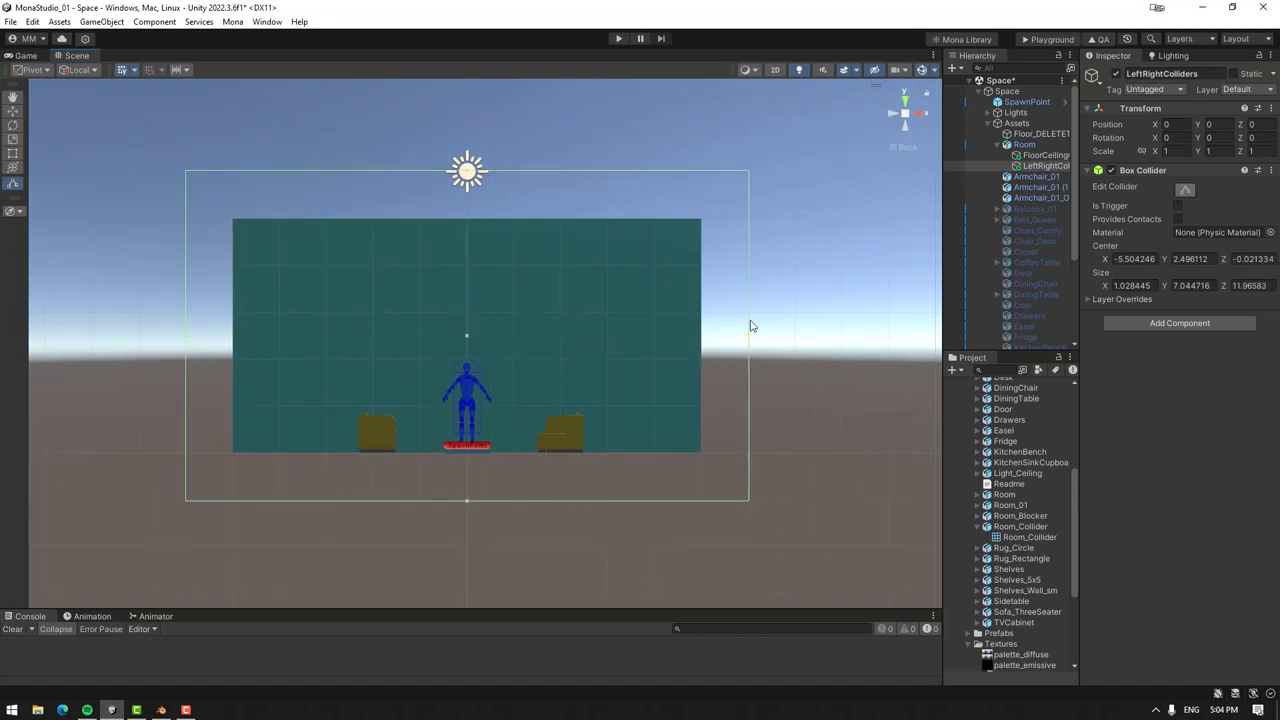
left_click(890, 119)
left_click(1270, 170)
left_click(1200, 258)
left_click_drag(250, 335, 766, 351)
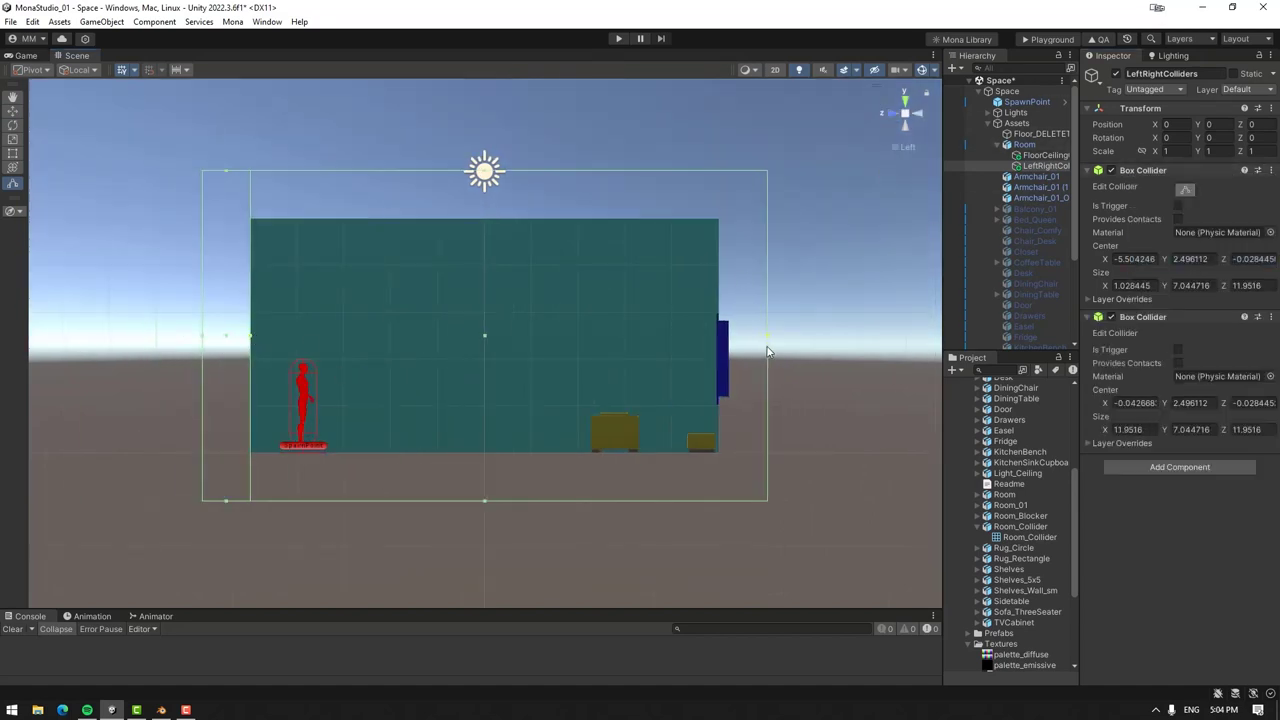
left_click_drag(202, 335, 717, 337)
Step: Duplicate LeftRightColliders and rotate the copy about the vertical axis to cover the other walls
key("ctrl+d")
key("e")
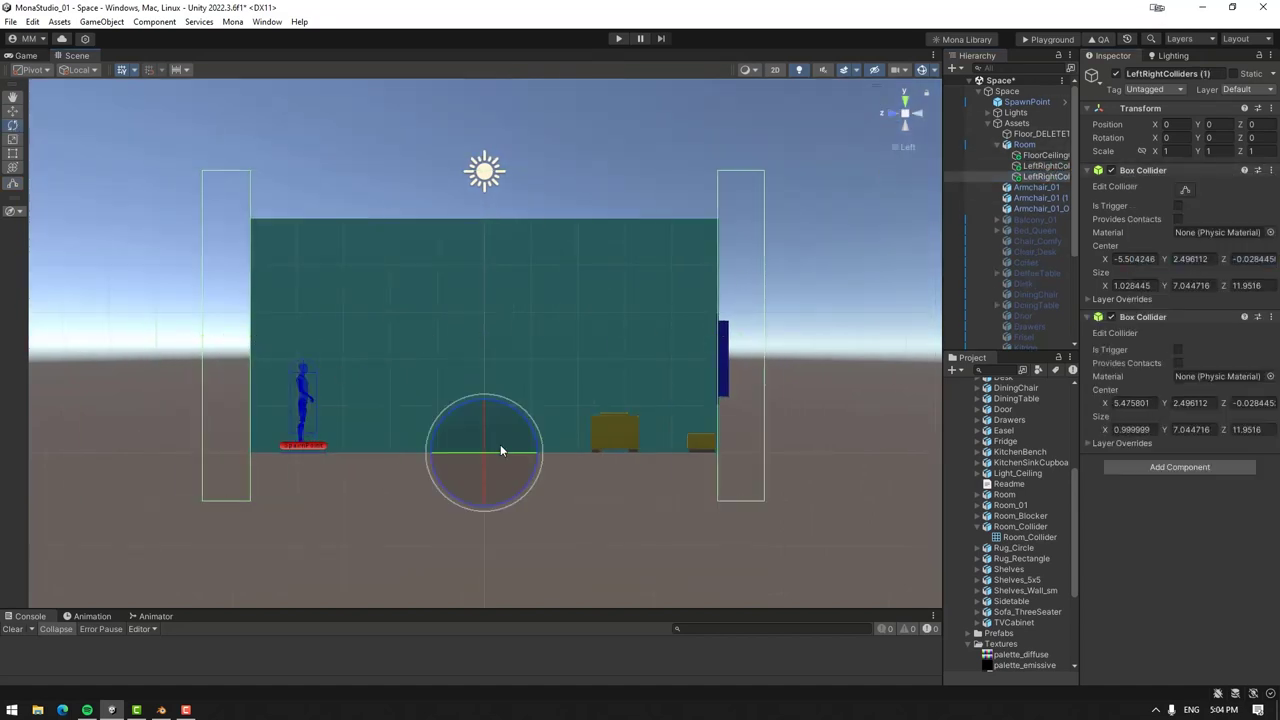
left_click_drag(502, 450, 800, 330)
scroll(657, 294, "down", 3)
left_click(1045, 165)
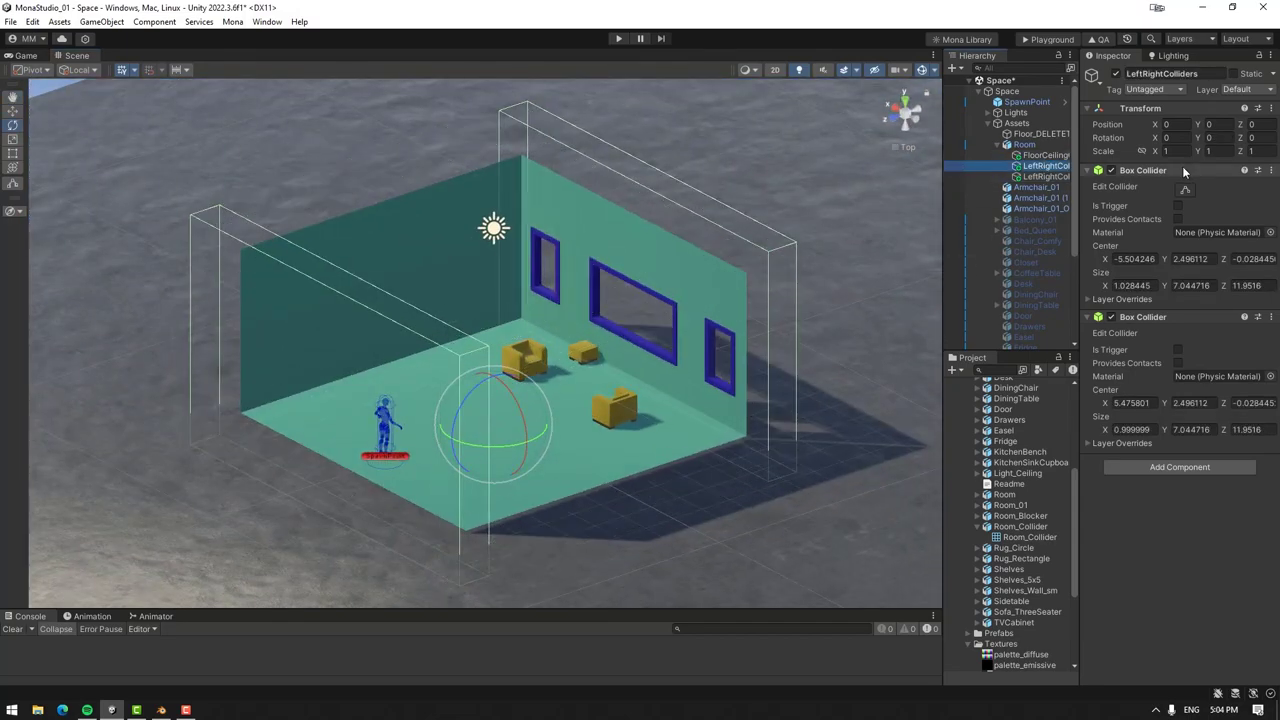
left_click(1182, 168)
left_click(1182, 168)
Step: Create a BoxColliders empty under Room and parent the three collider objects to it
right_click(1030, 145)
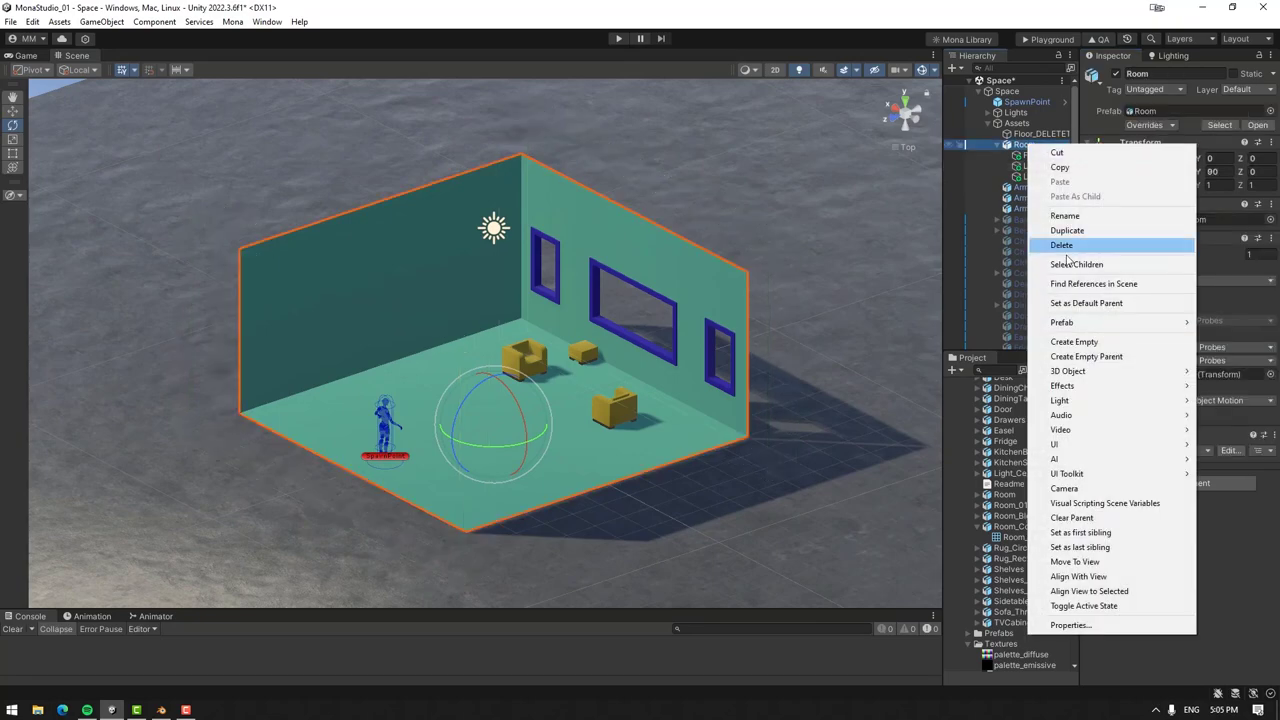
left_click(1060, 334)
type("BoxColliders")
key("Return")
left_click(1040, 155)
left_click(1040, 176, "shift")
left_click_drag(1040, 165, 1040, 187)
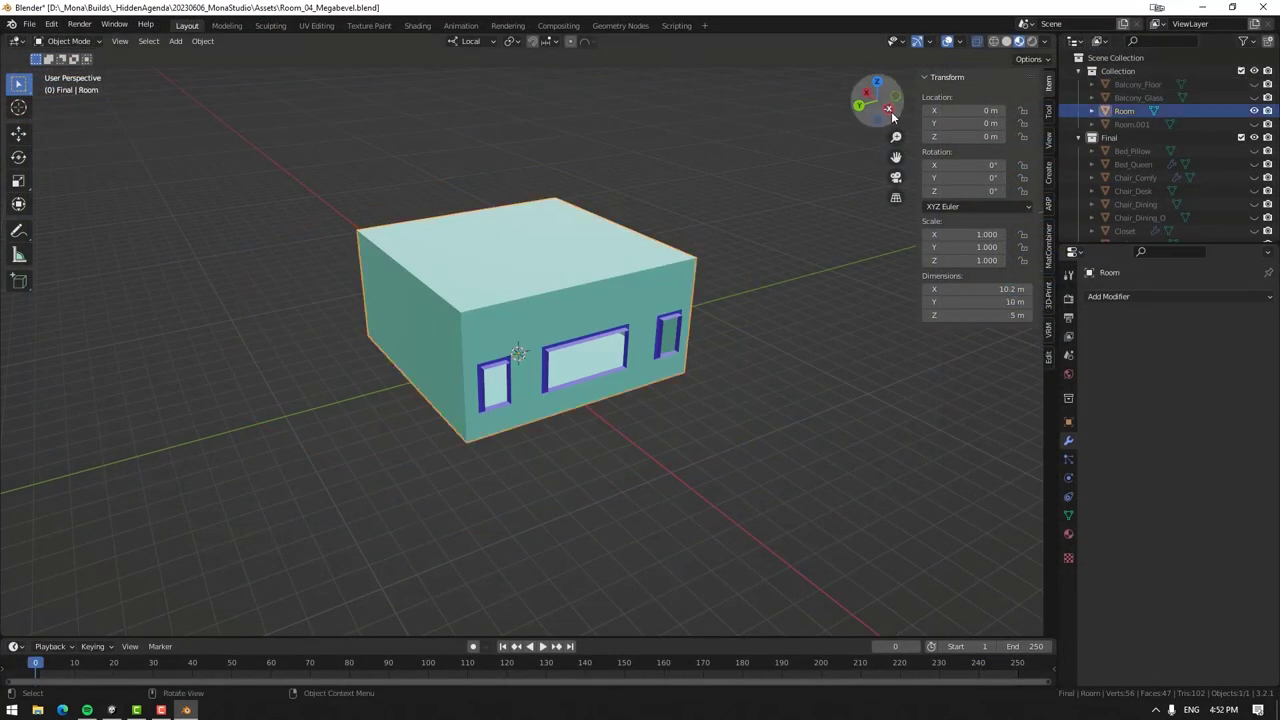
Step: Add a cube sized 10 × 10 × 5 m and raise it to rest on the grid
left_click(176, 41)
left_click(300, 69)
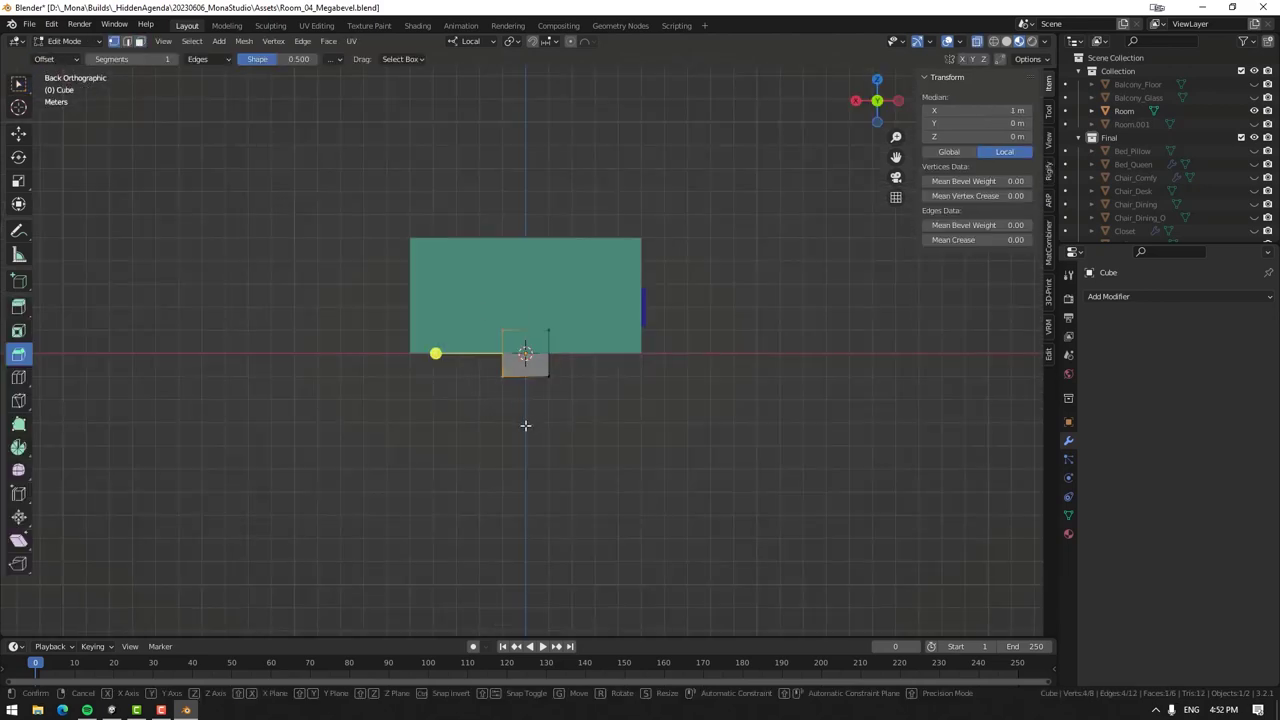
key("Tab")
type("10")
key("Tab")
type("10")
key("Tab")
type("5")
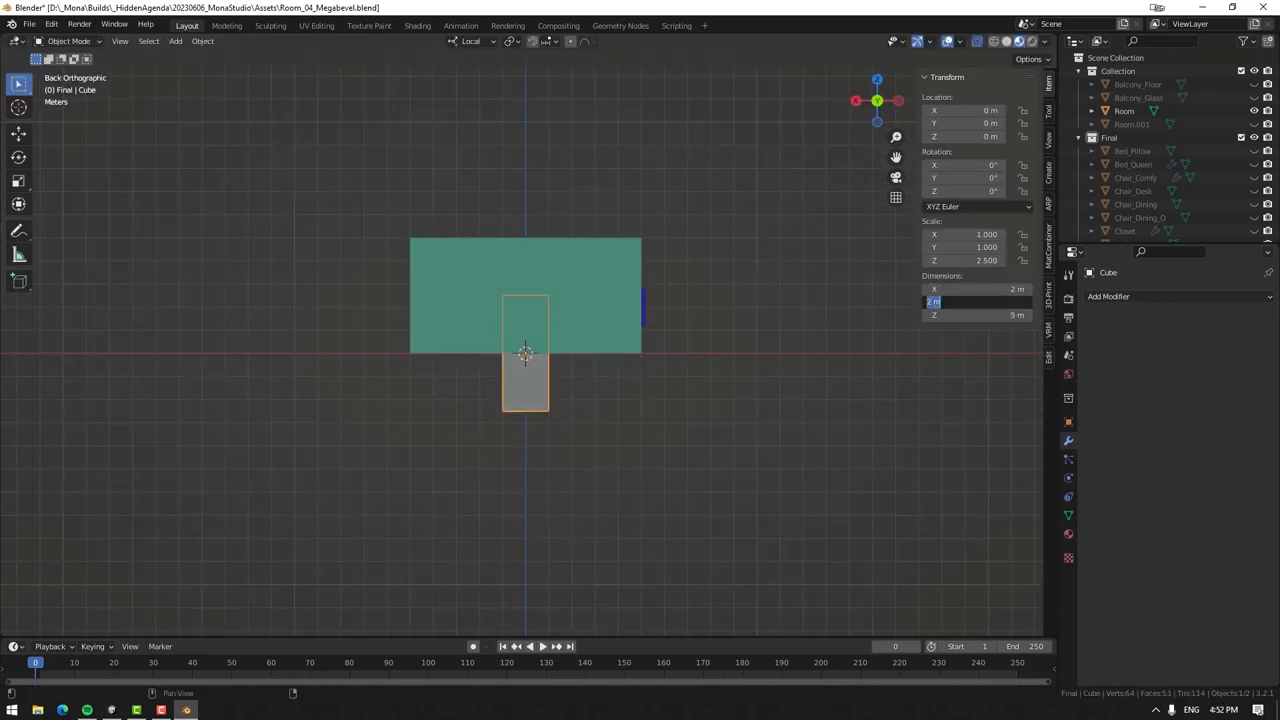
key("Return")
key("g")
key("z")
left_click(551, 423)
Step: Apply all transforms, flip the normals inward, and rename the cube Room_Collider
middle_click_drag(551, 423, 642, 409)
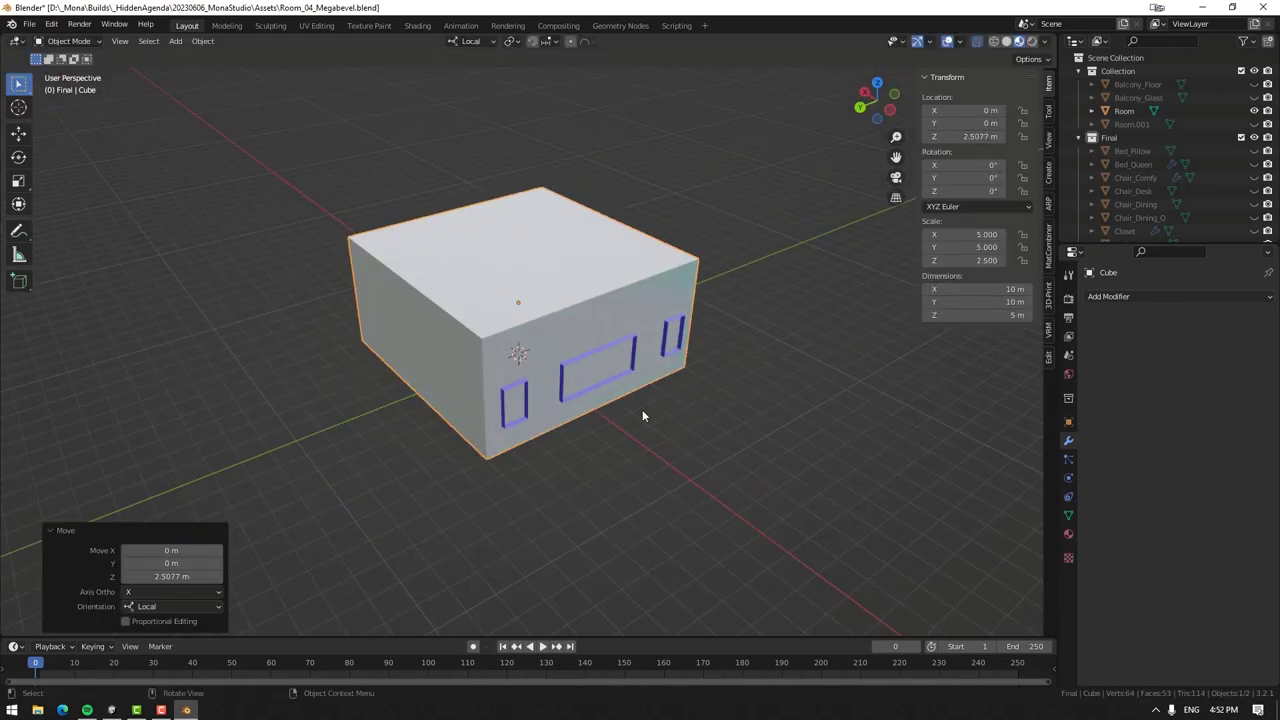
key("ctrl+a")
left_click(685, 444)
left_click(957, 41)
left_click(880, 340)
key("Tab")
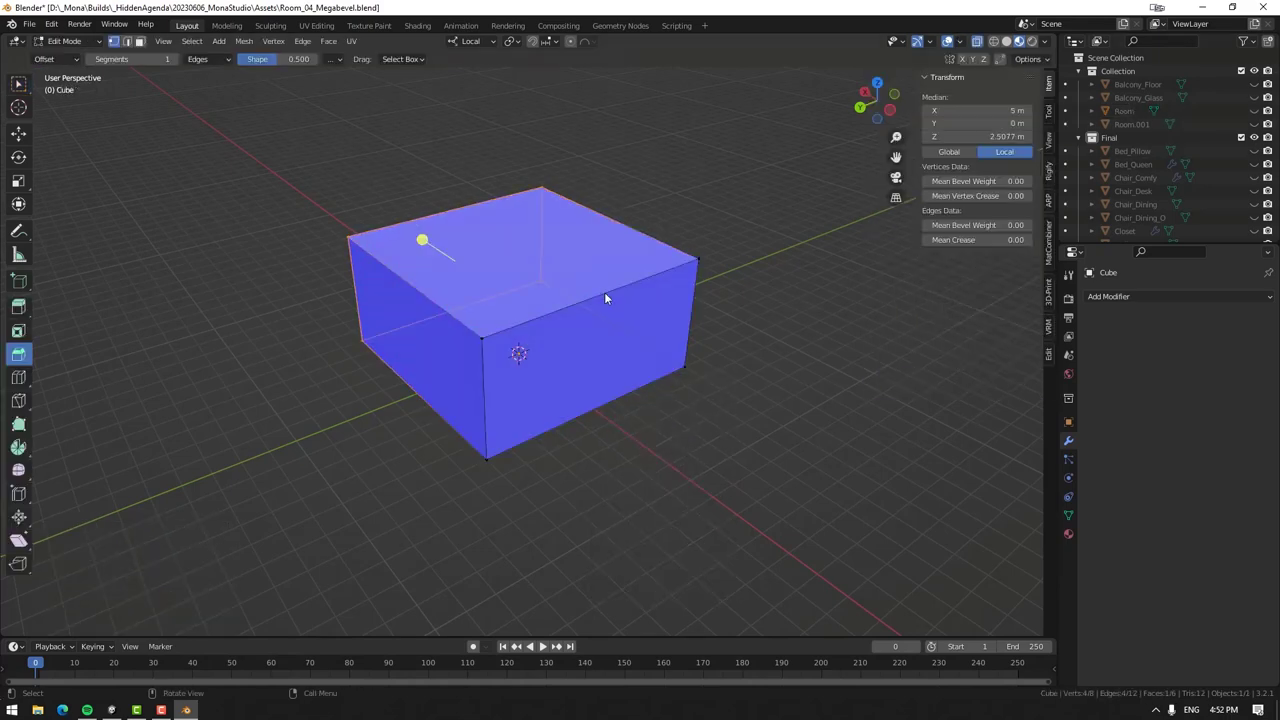
key("a")
left_click(244, 41)
left_click(380, 277)
key("Tab")
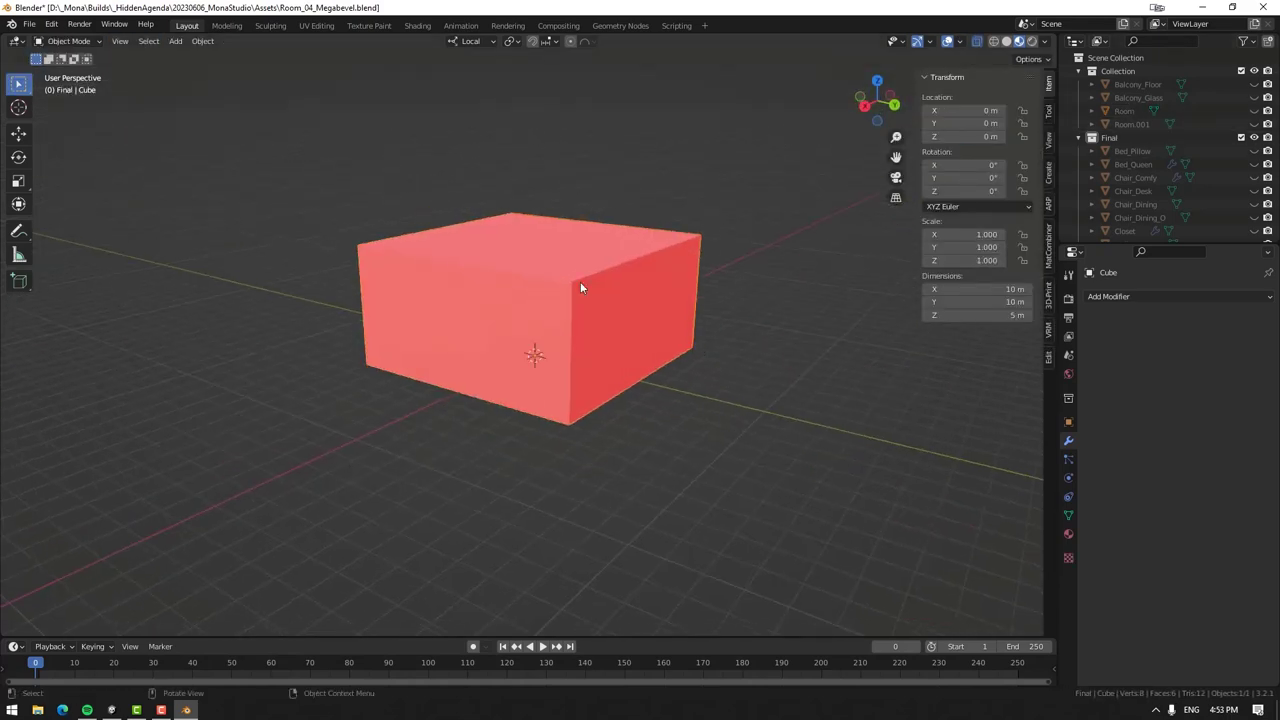
key("F2")
type("Room_Collider")
key("Return")
Step: Set up an FBX export targeting the MonaStudio_01 project's Models folder
scroll(1183, 177, "up", 5)
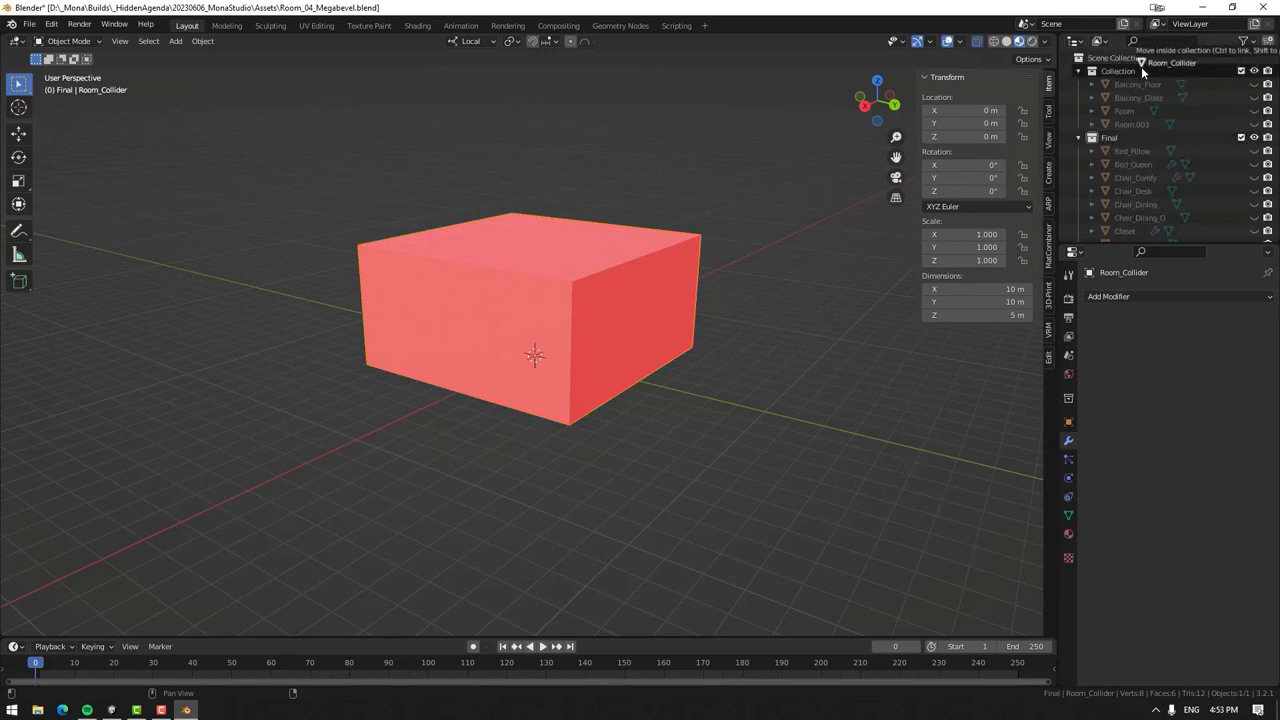
left_click(29, 23)
mouse_move(90, 218)
left_click(204, 322)
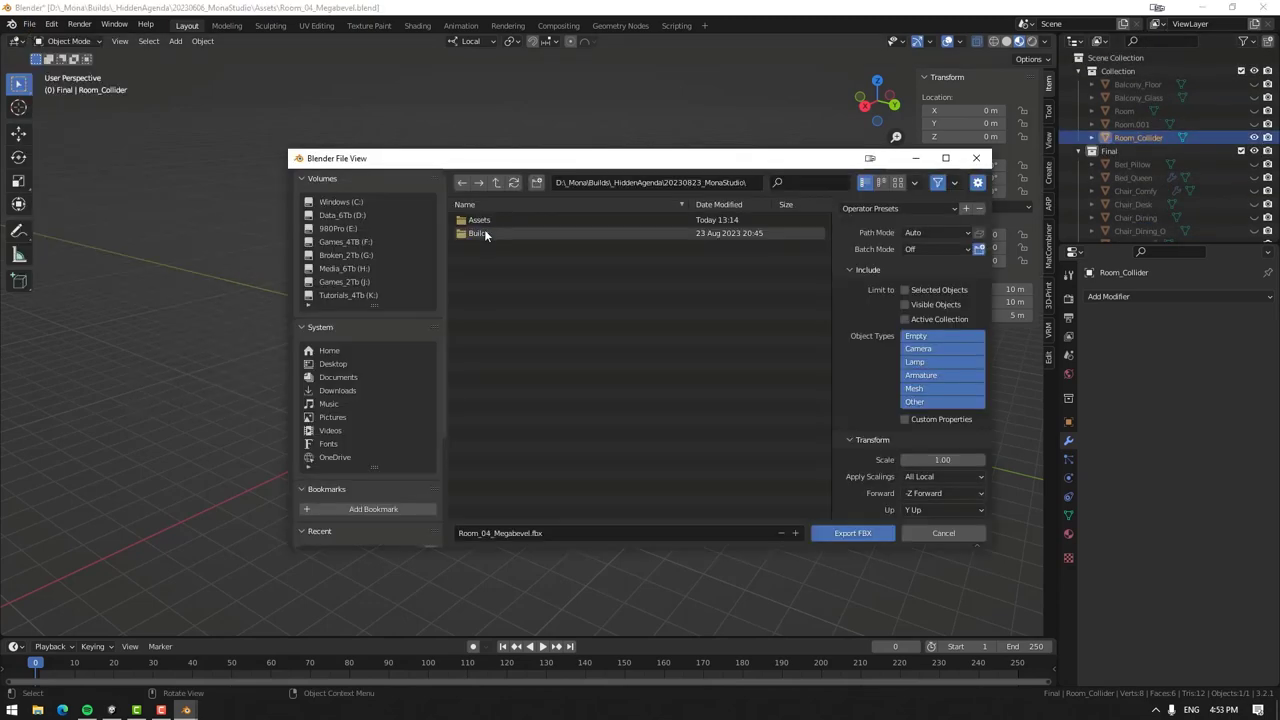
left_click(488, 220)
double_click(488, 220)
double_click(484, 233)
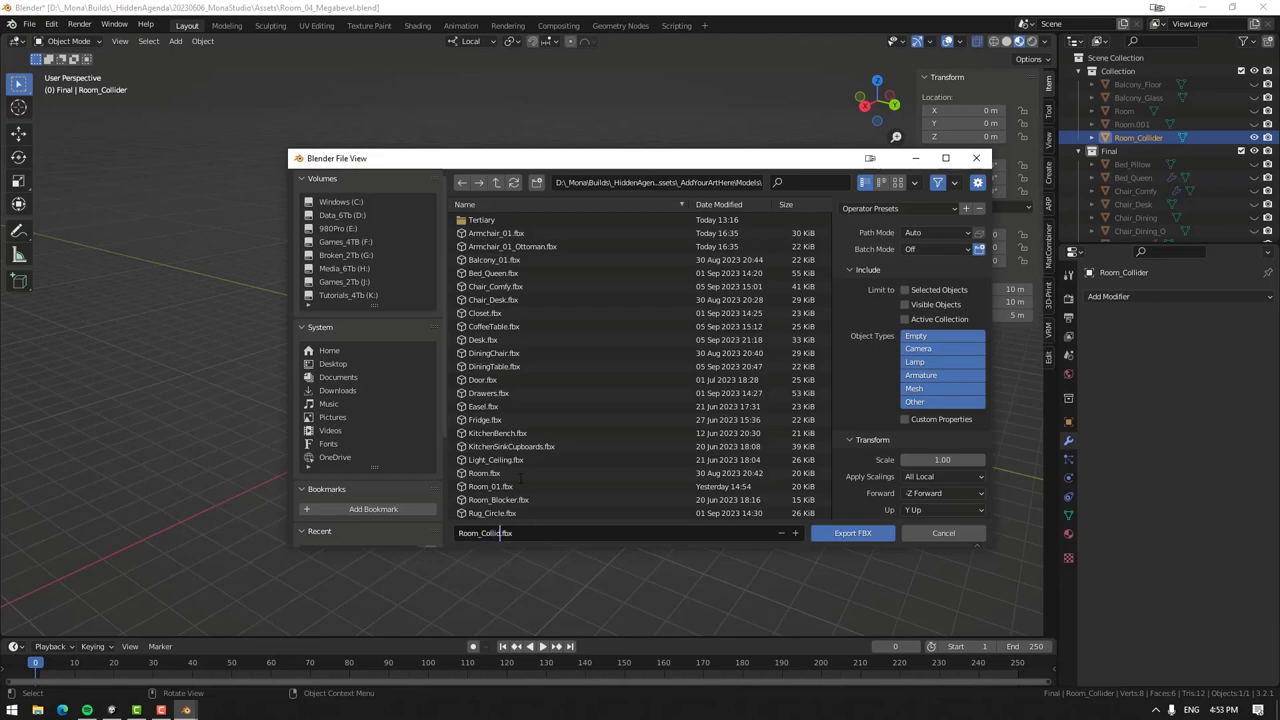
scroll(915, 380, "down", 3)
Step: Finish the Room_Collider FBX export and create an empty MeshCollider child under Room
left_click(852, 532)
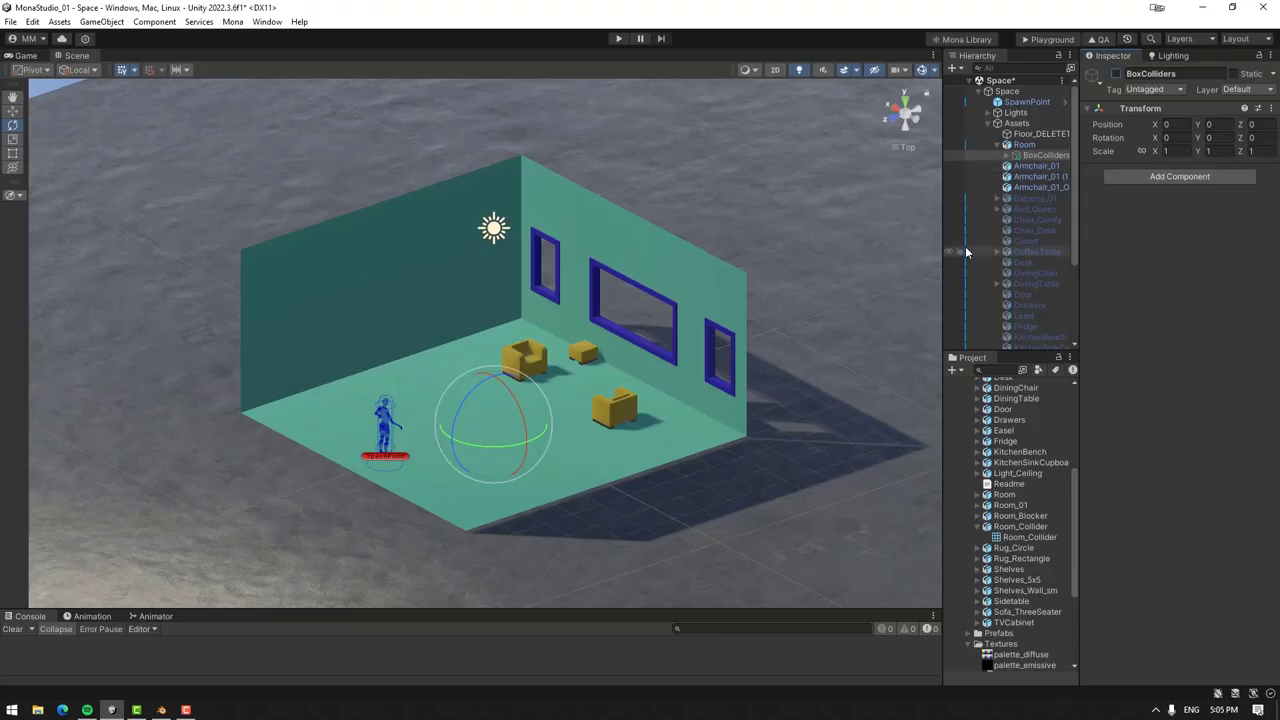
right_click(1028, 148)
left_click(1073, 343)
type("MeshCollider")
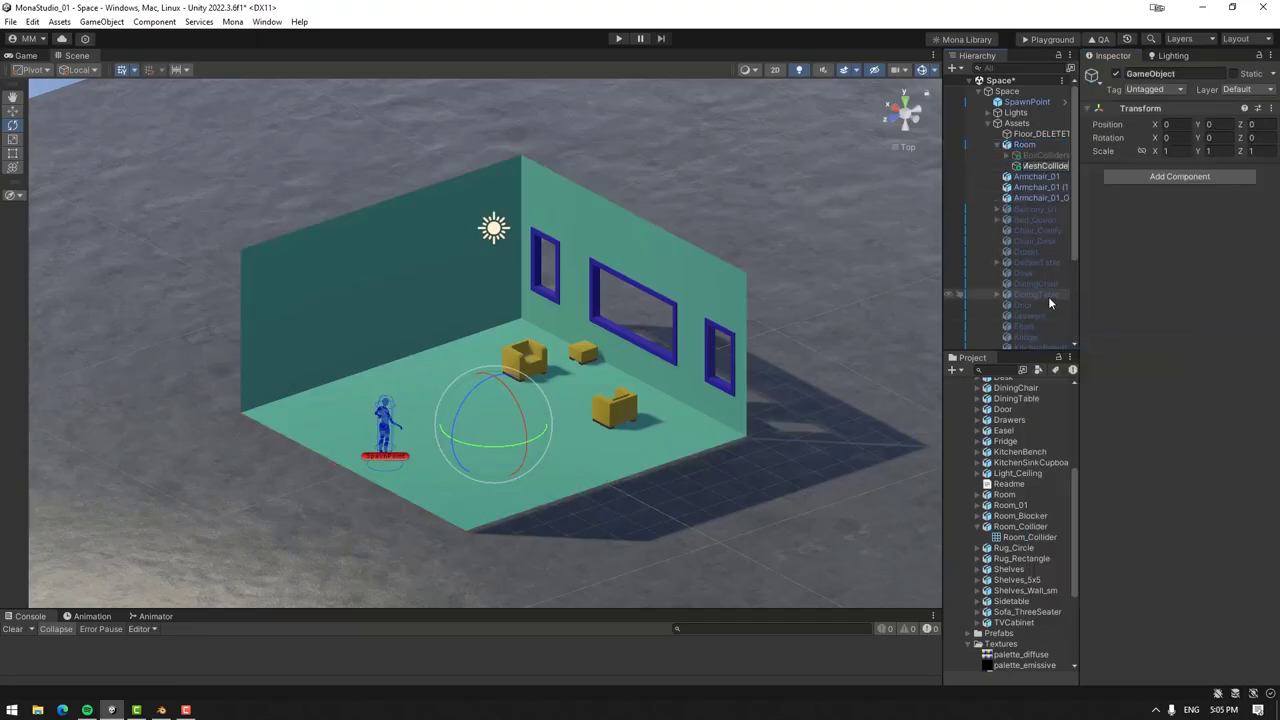
key("Return")
Step: Add a Mesh Collider to MeshCollider and assign it the Room_Collider mesh
left_click(1155, 177)
type("mesh")
left_click(1162, 255)
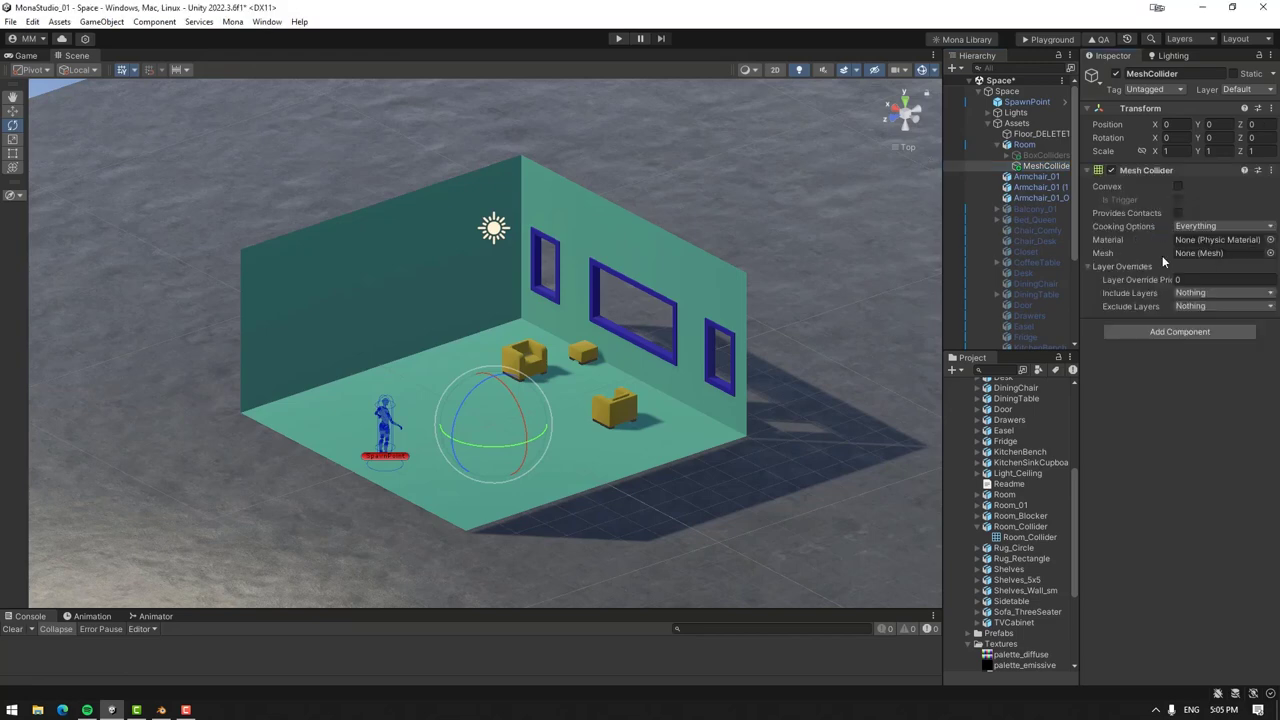
left_click(1025, 537)
left_click(1045, 165)
left_click_drag(1029, 537, 1215, 252)
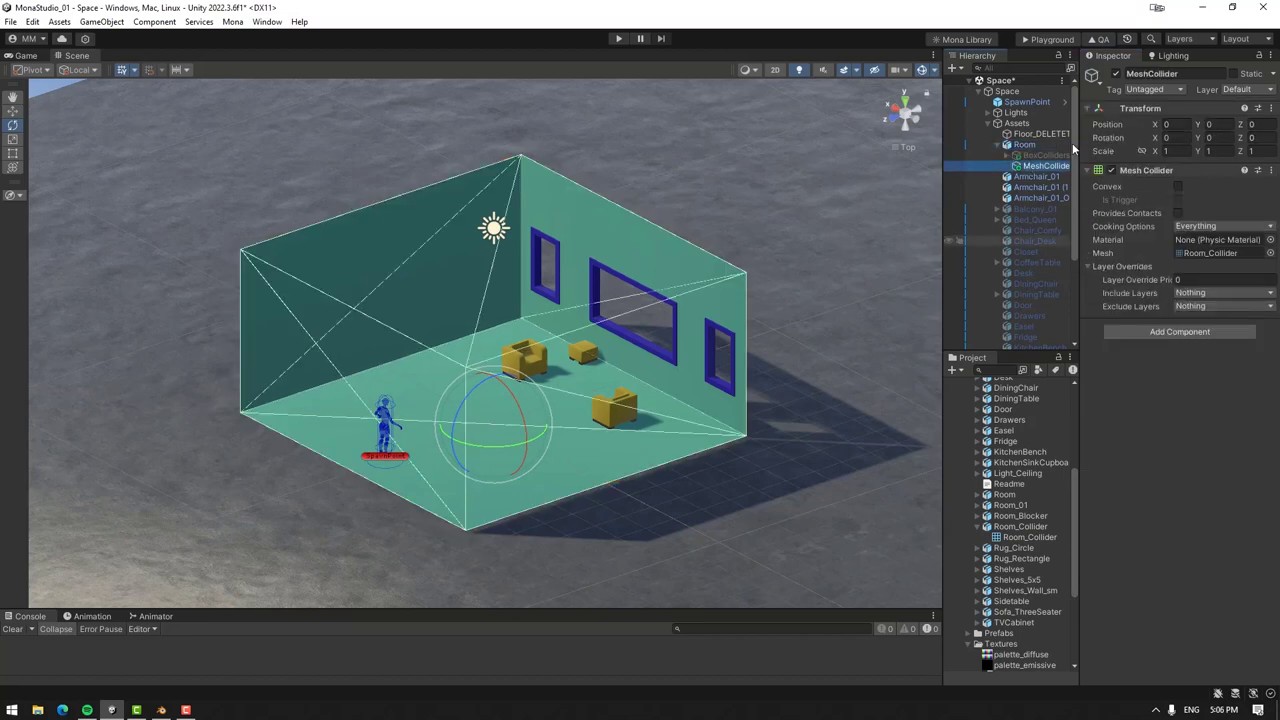
Step: Save the scene and add a Box Collider to Armchair_01_Ottoman
left_click(10, 21)
left_click(40, 88)
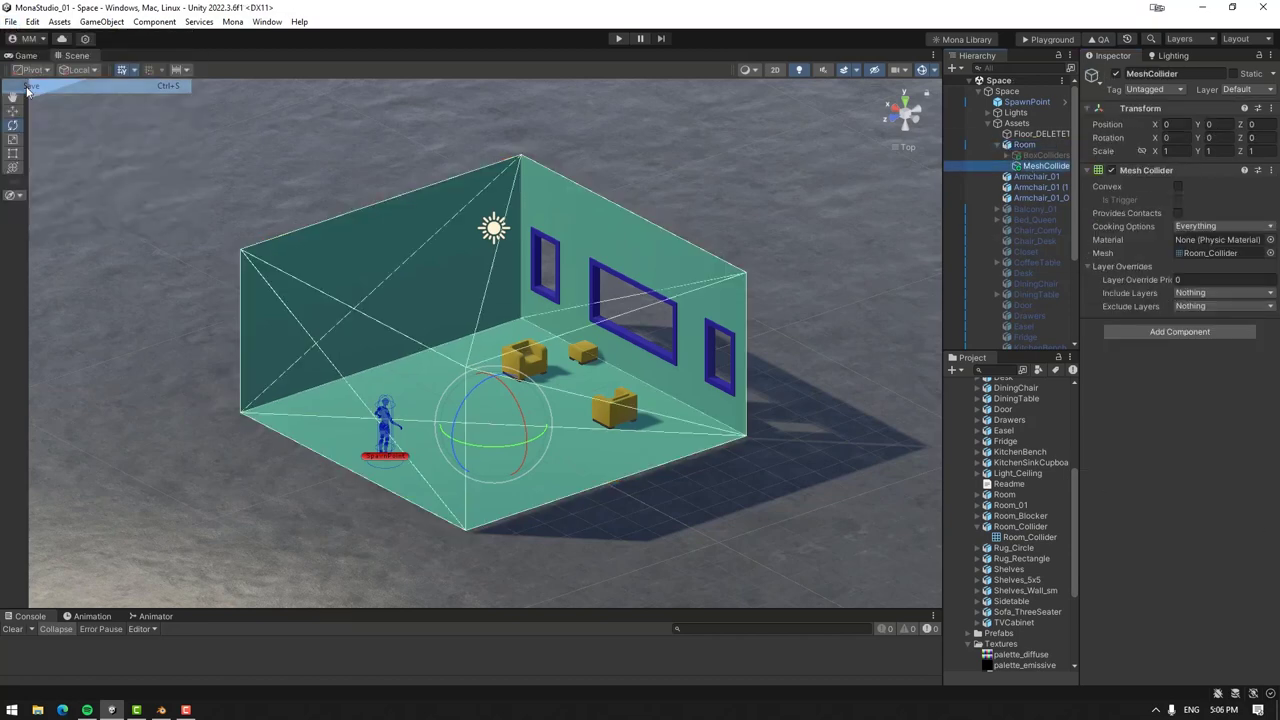
left_click(522, 357)
left_click(590, 355)
left_click(1179, 483)
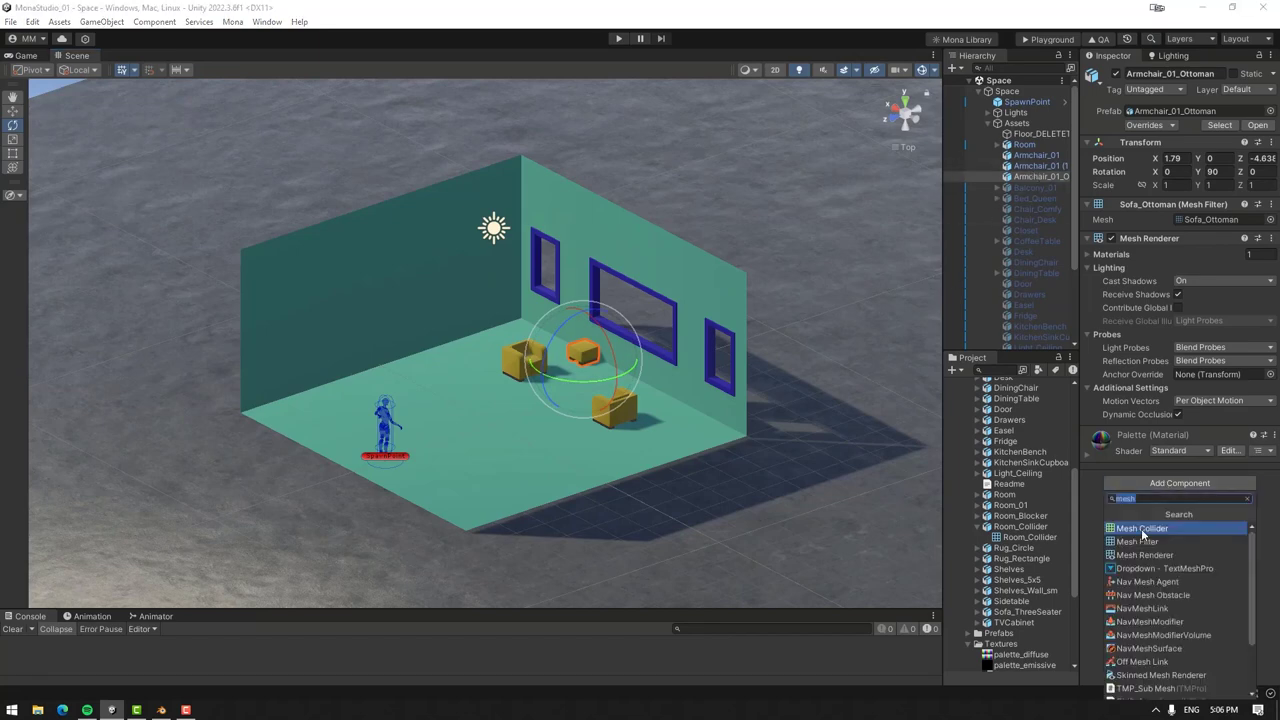
type("box")
left_click(1153, 524)
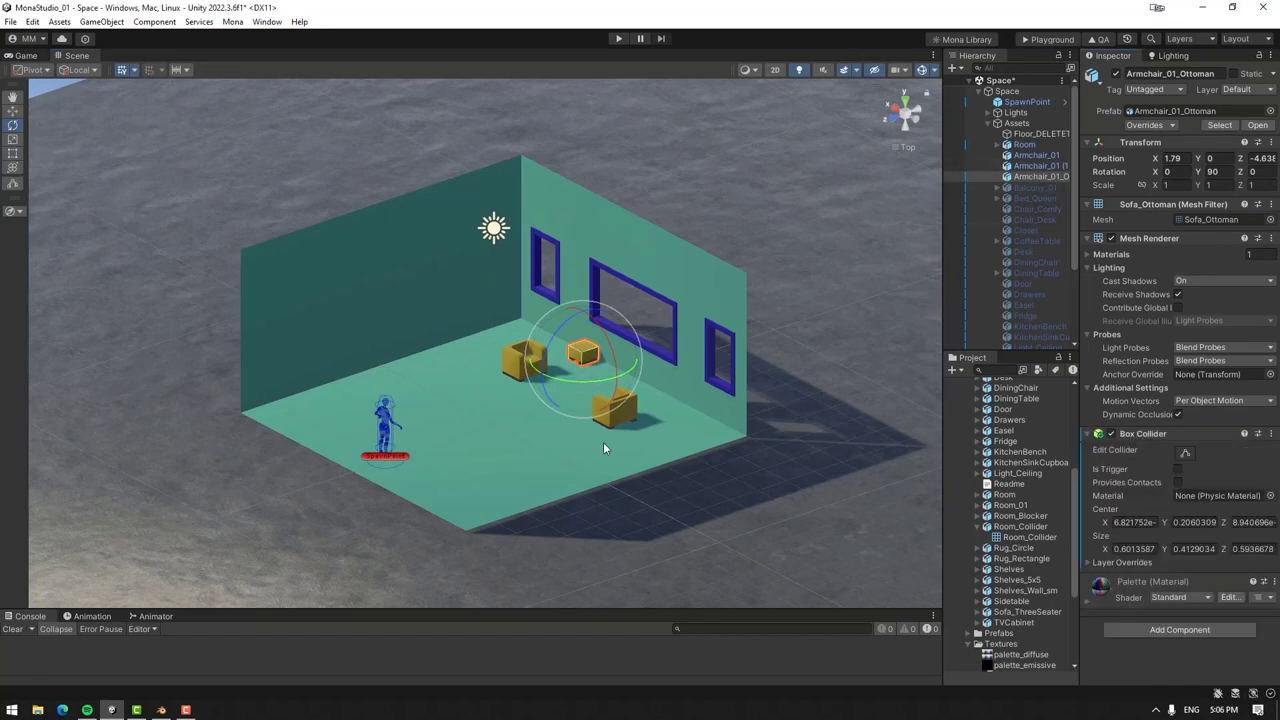
key("f")
left_click_drag(517, 466, 638, 470, "alt")
scroll(664, 382, "down", 10)
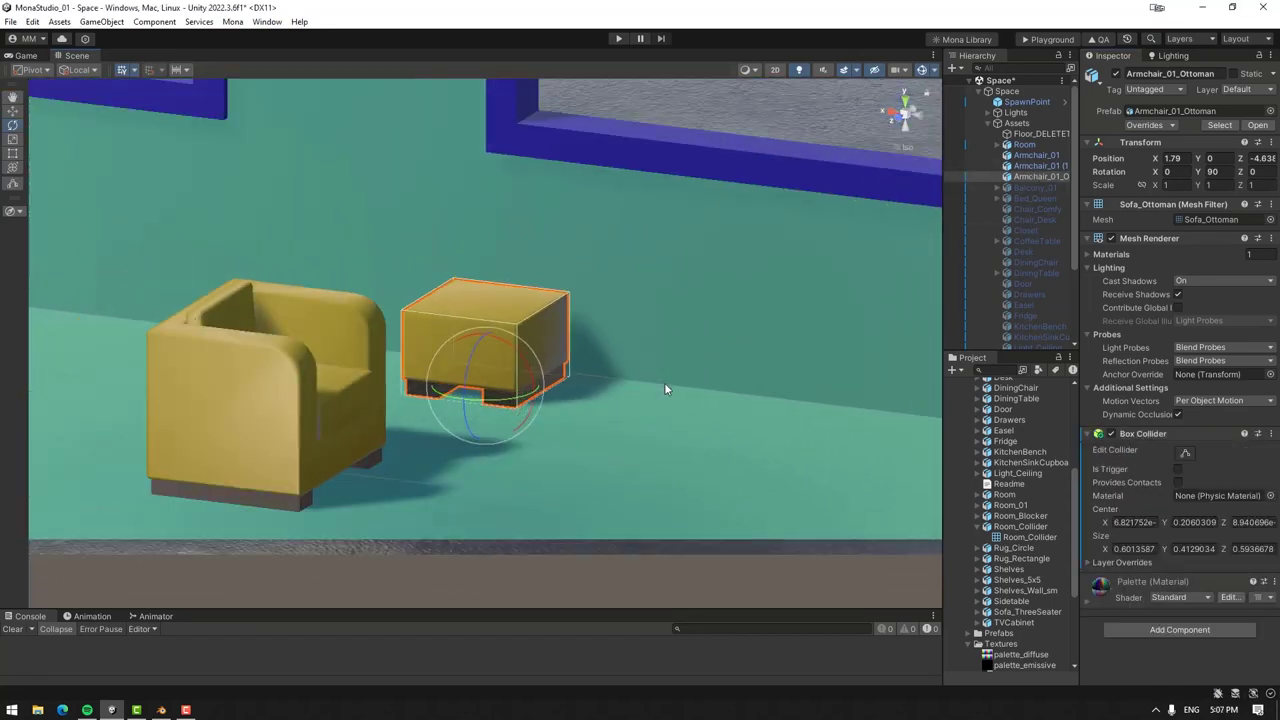
Step: Create an empty 'Colliders' child under the armchair and give it a Box Collider
left_click(310, 355)
right_click(1042, 166)
left_click(1072, 365)
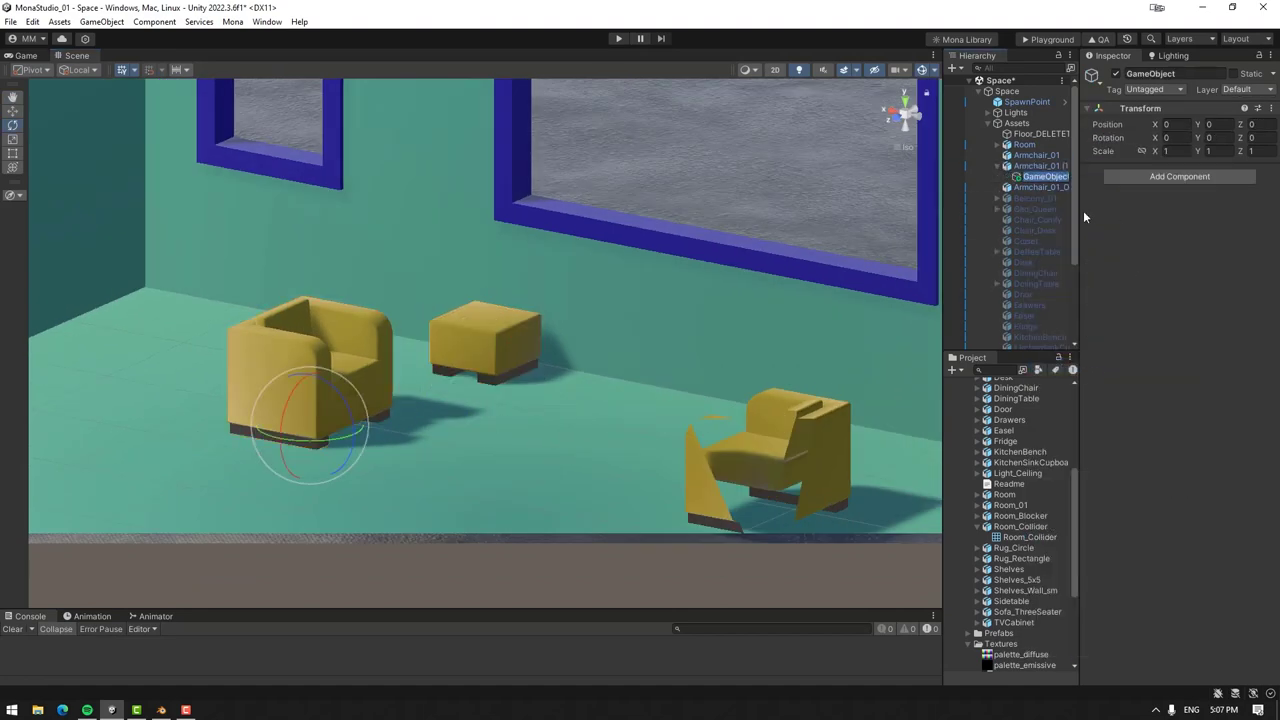
type("Colliders")
key("Return")
left_click(1179, 186)
left_click(1143, 220)
key("f")
left_click(1185, 189)
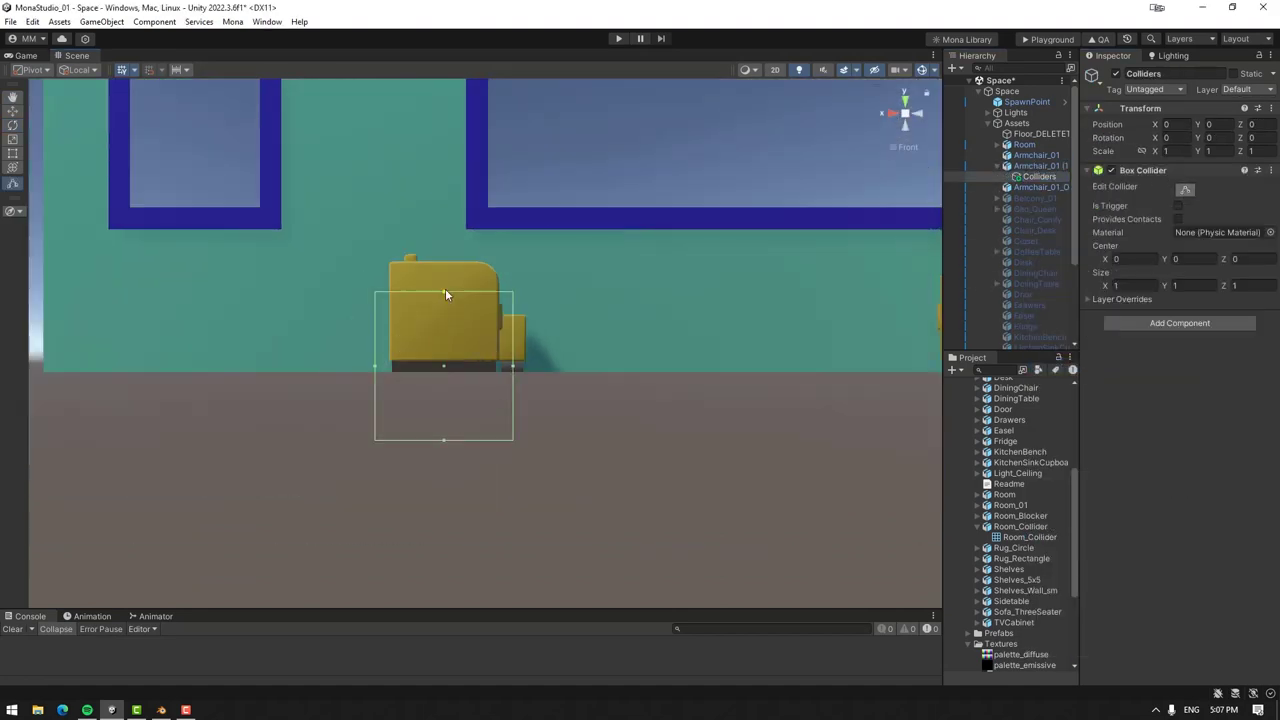
Step: Add three more box colliders to Colliders, fitting them to the armchair's arms and base
left_click_drag(456, 371, 296, 323, "alt")
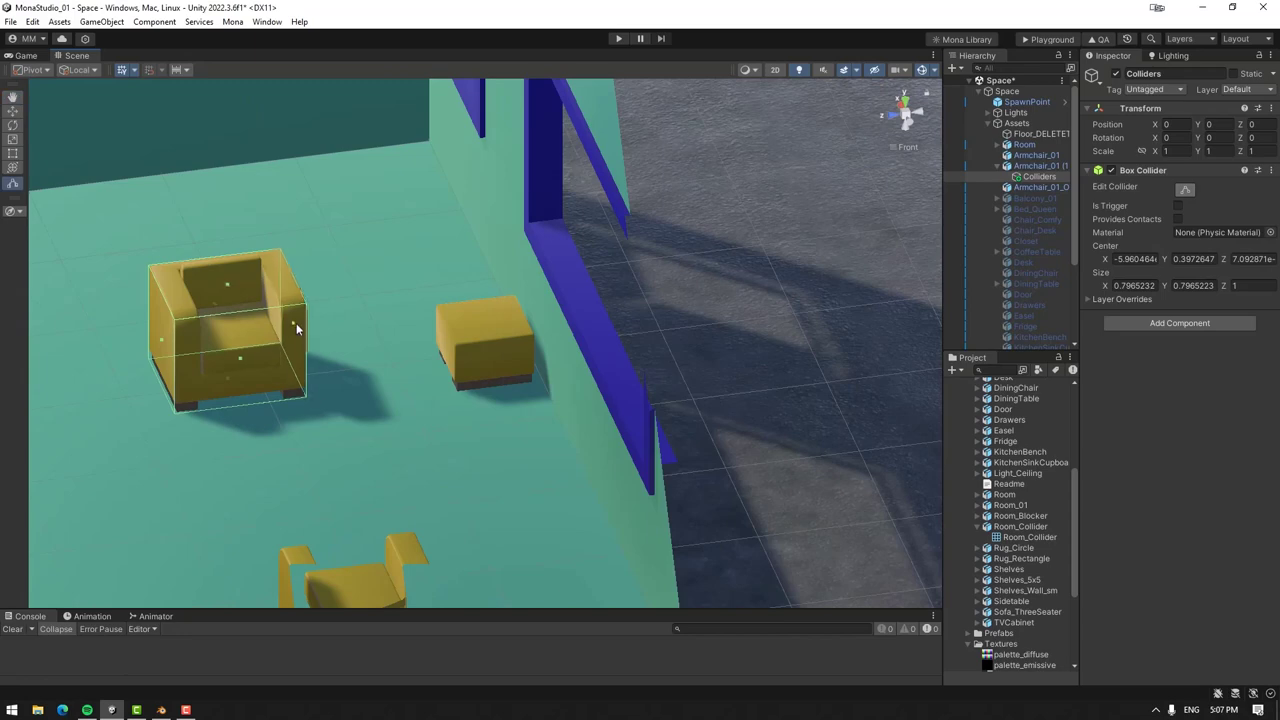
right_click(1143, 170)
left_click(1188, 167)
left_click_drag(200, 340, 269, 330)
left_click(1180, 467)
left_click(1143, 491)
left_click_drag(380, 330, 446, 262, "alt")
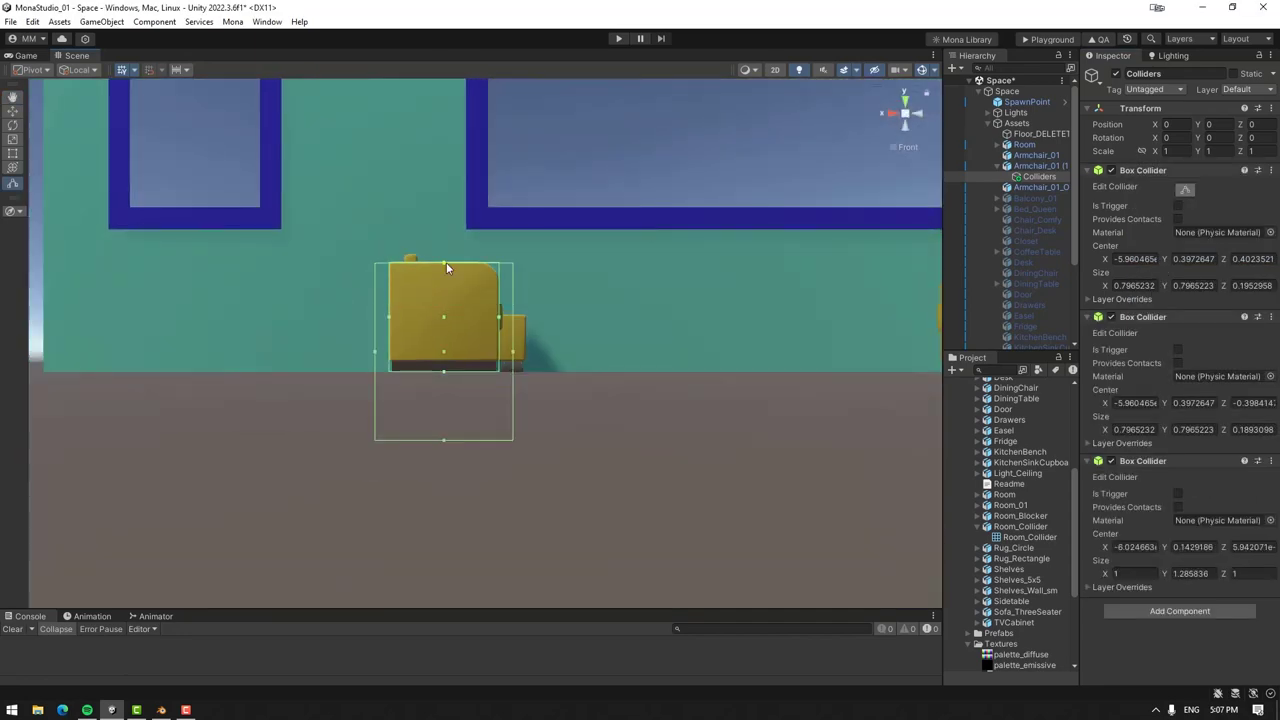
left_click_drag(468, 317, 440, 370, "alt")
left_click(1180, 611)
left_click(1171, 529)
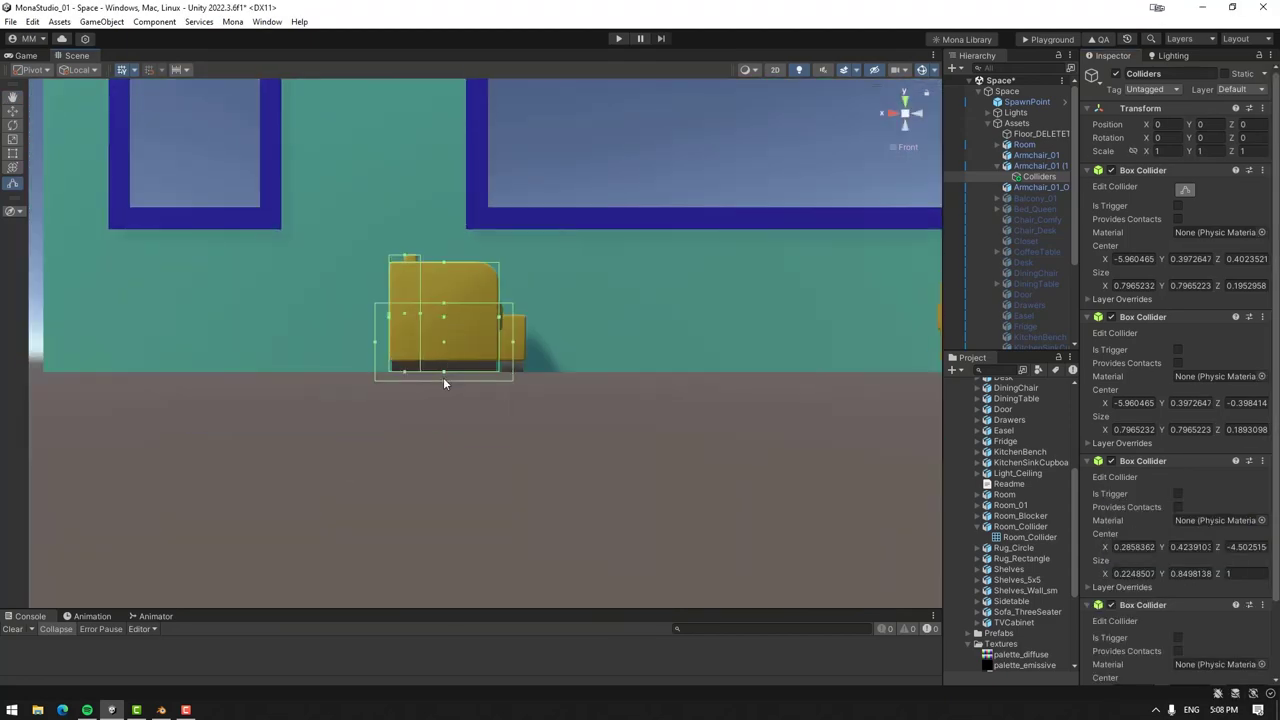
left_click_drag(444, 378, 444, 371)
left_click_drag(503, 340, 153, 311, "alt")
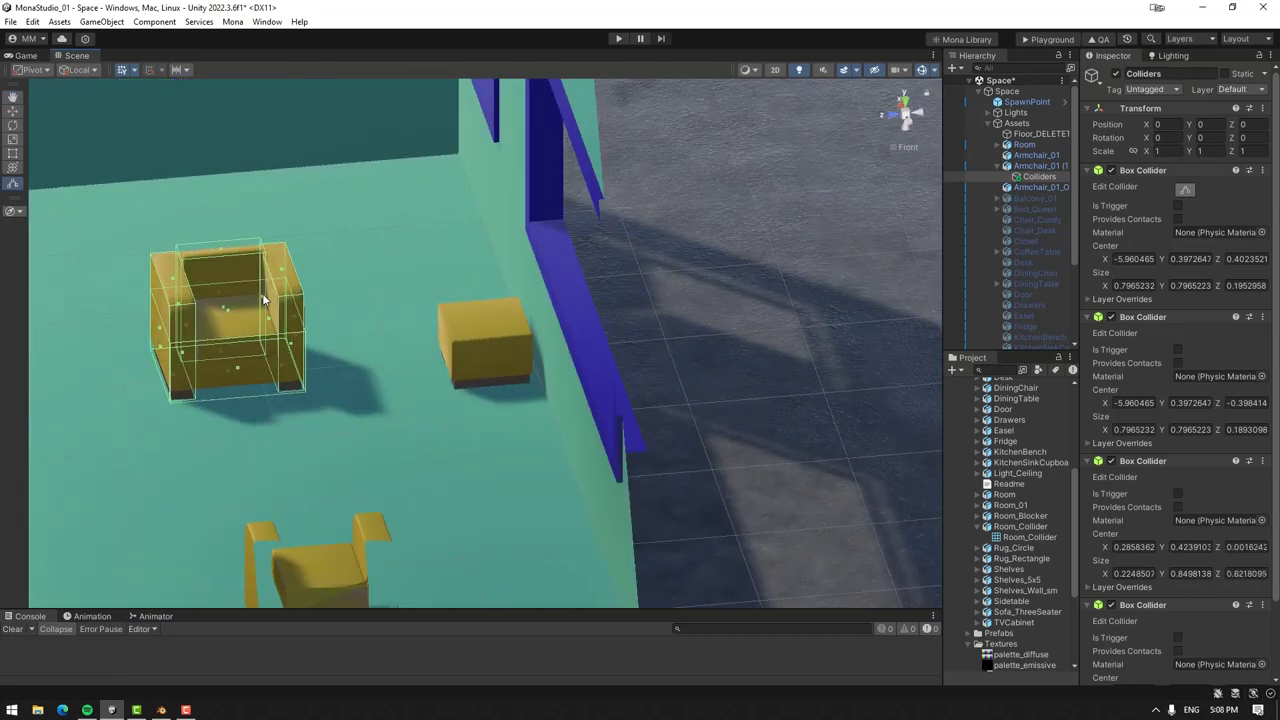
left_click_drag(265, 300, 400, 330, "alt")
Step: Rotate the lower armchair, Armchair_01 (2), around its vertical axis
left_click(1040, 176)
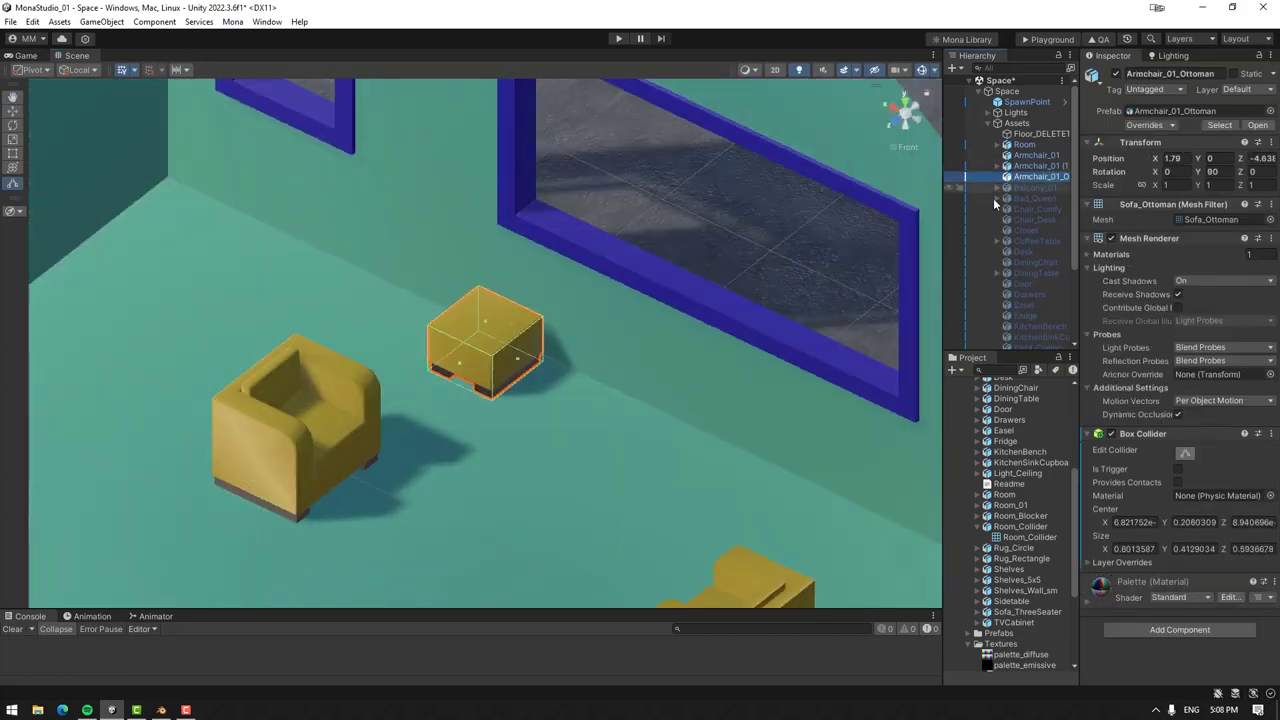
key("w")
left_click(657, 486)
left_click(457, 251)
left_click(314, 337)
left_click(617, 481)
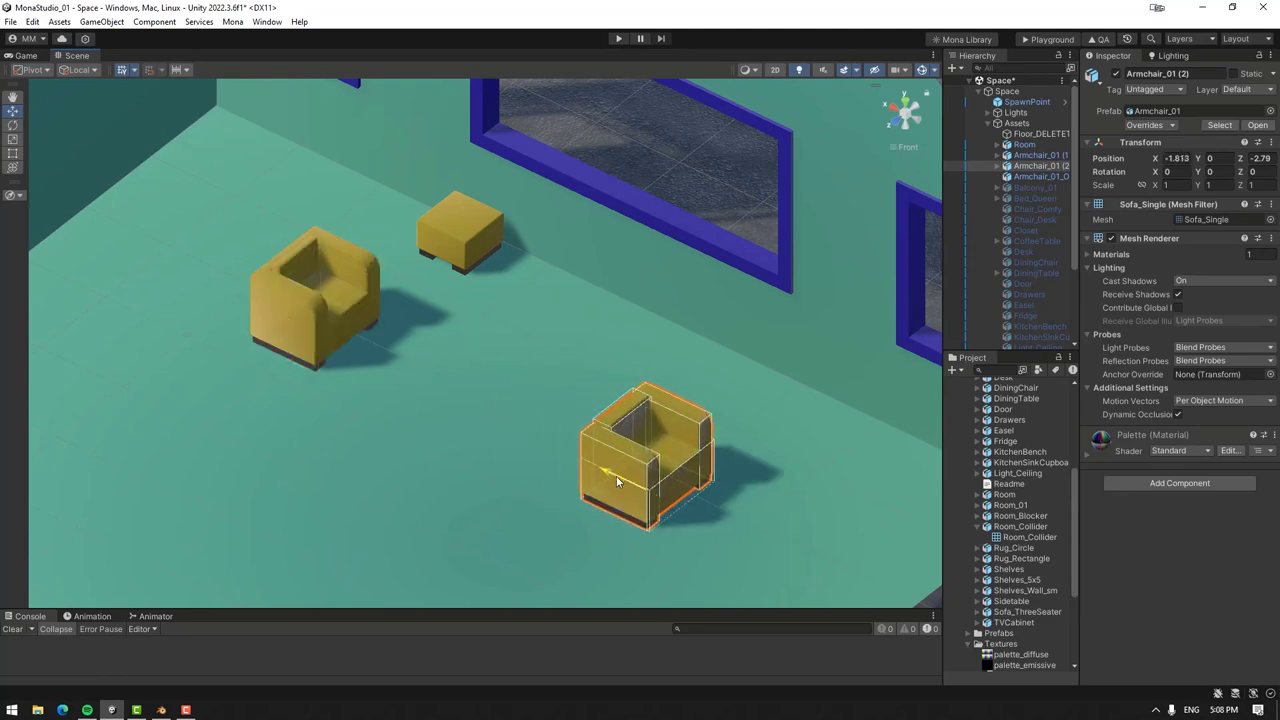
key("e")
left_click_drag(600, 515, 540, 535)
left_click(1040, 176)
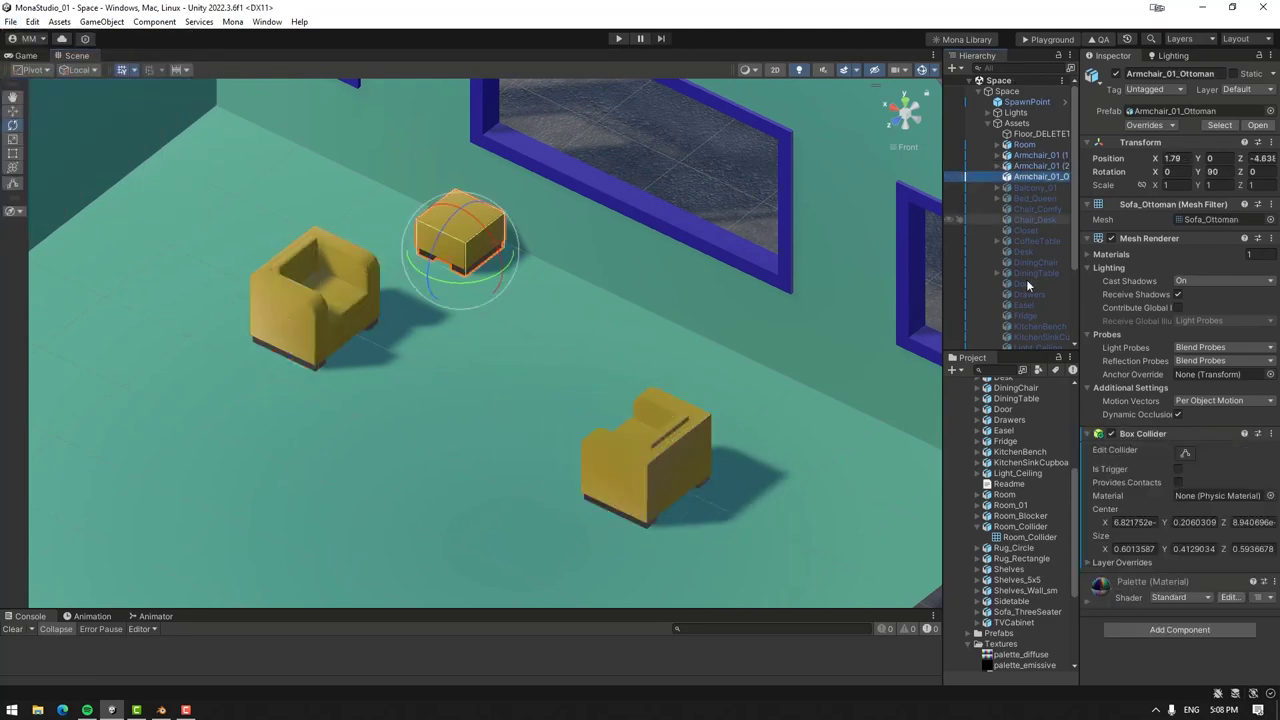
Step: Test the space in Mona Playground, walking, jumping and climbing onto the yellow chair
left_click(1047, 40)
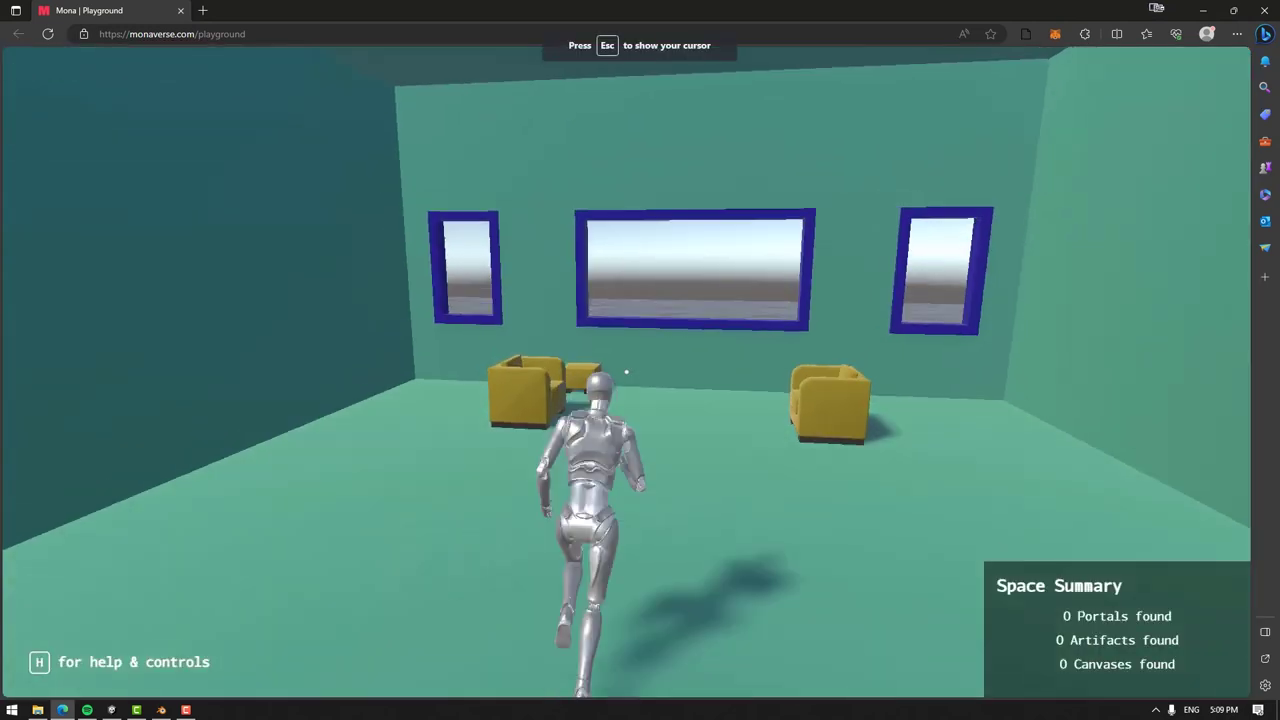
key("w")
key("space")
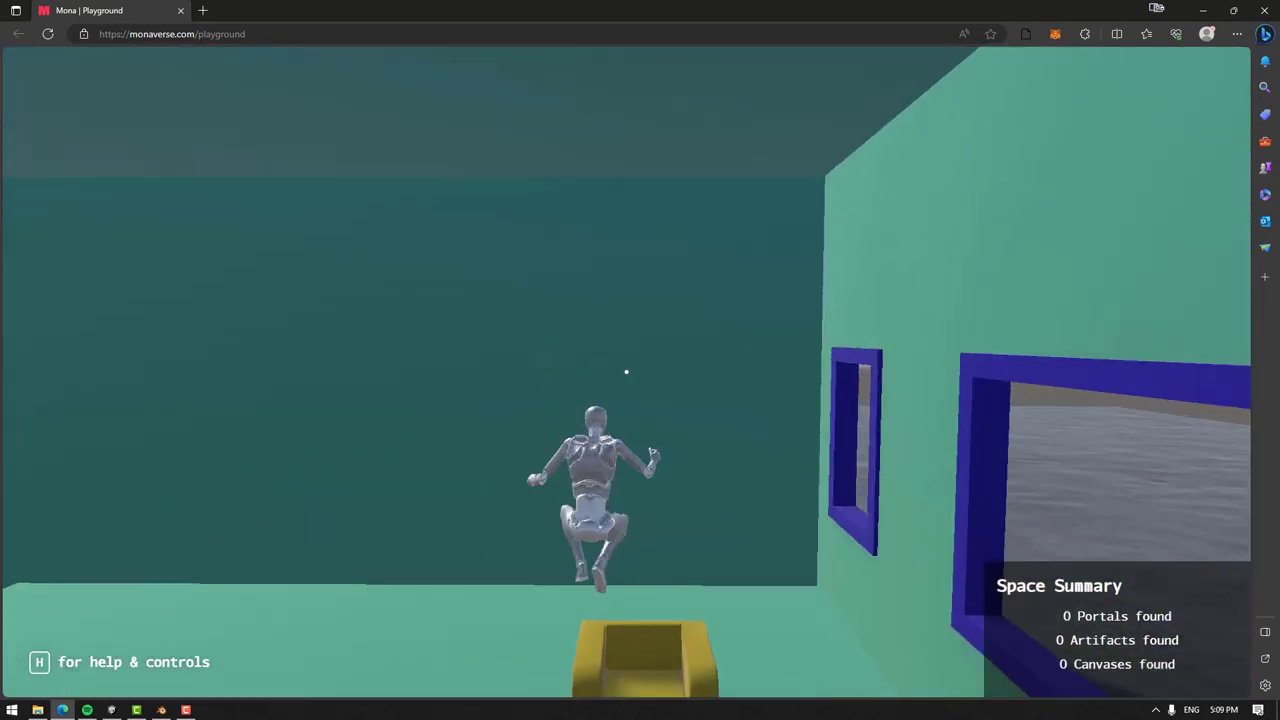
key("w")
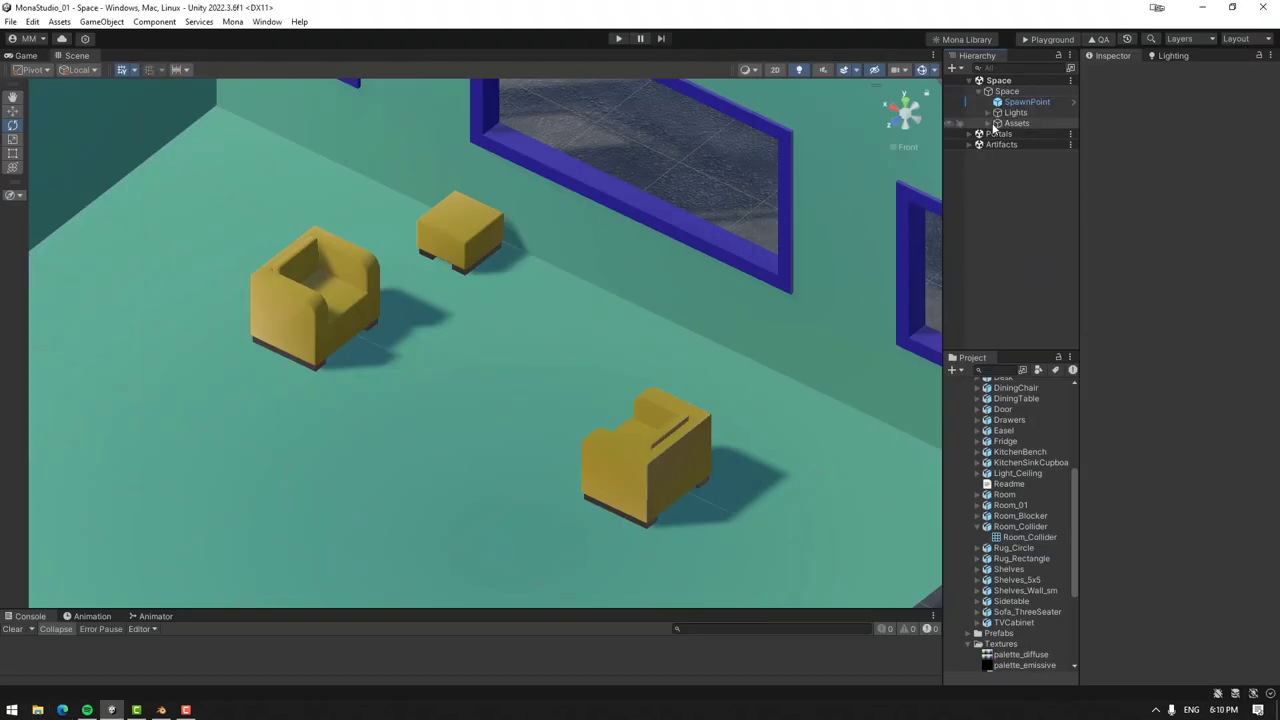
Step: Add a second Box Collider to the queen bed, viewed from the top
left_click(987, 123)
left_click(1025, 198)
key("f")
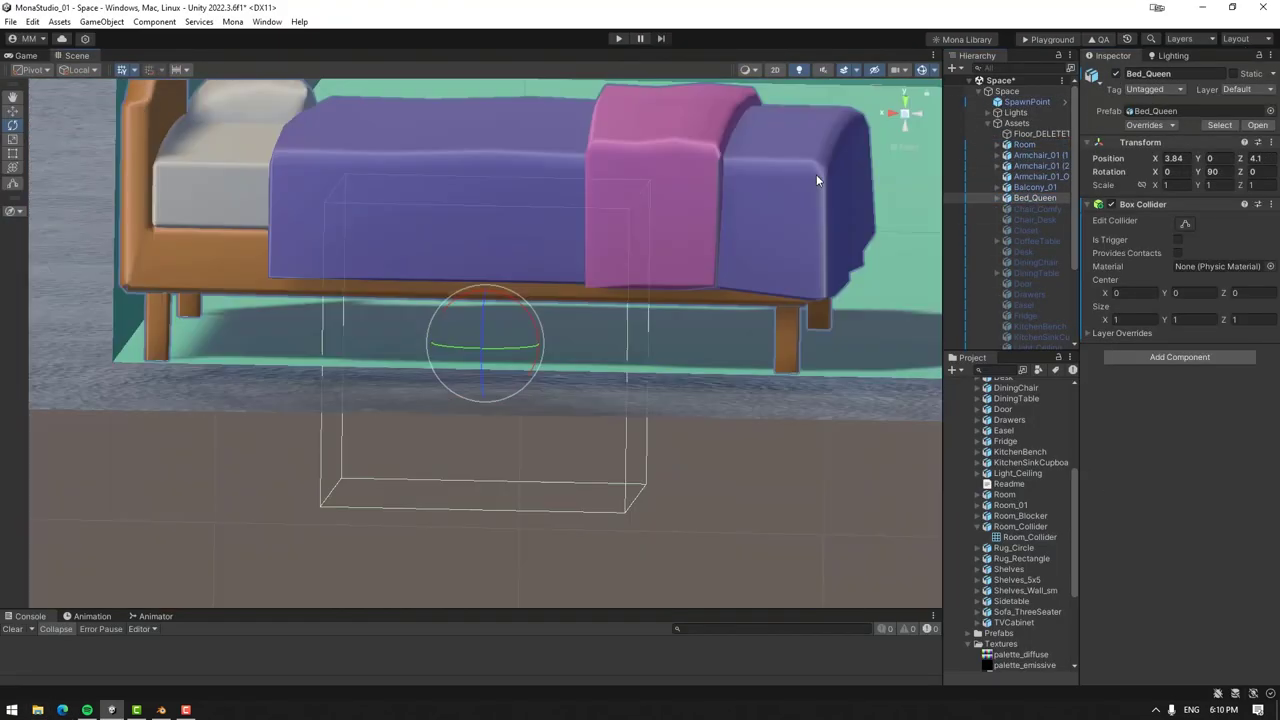
scroll(816, 174, "down", 2)
scroll(504, 349, "down", 2)
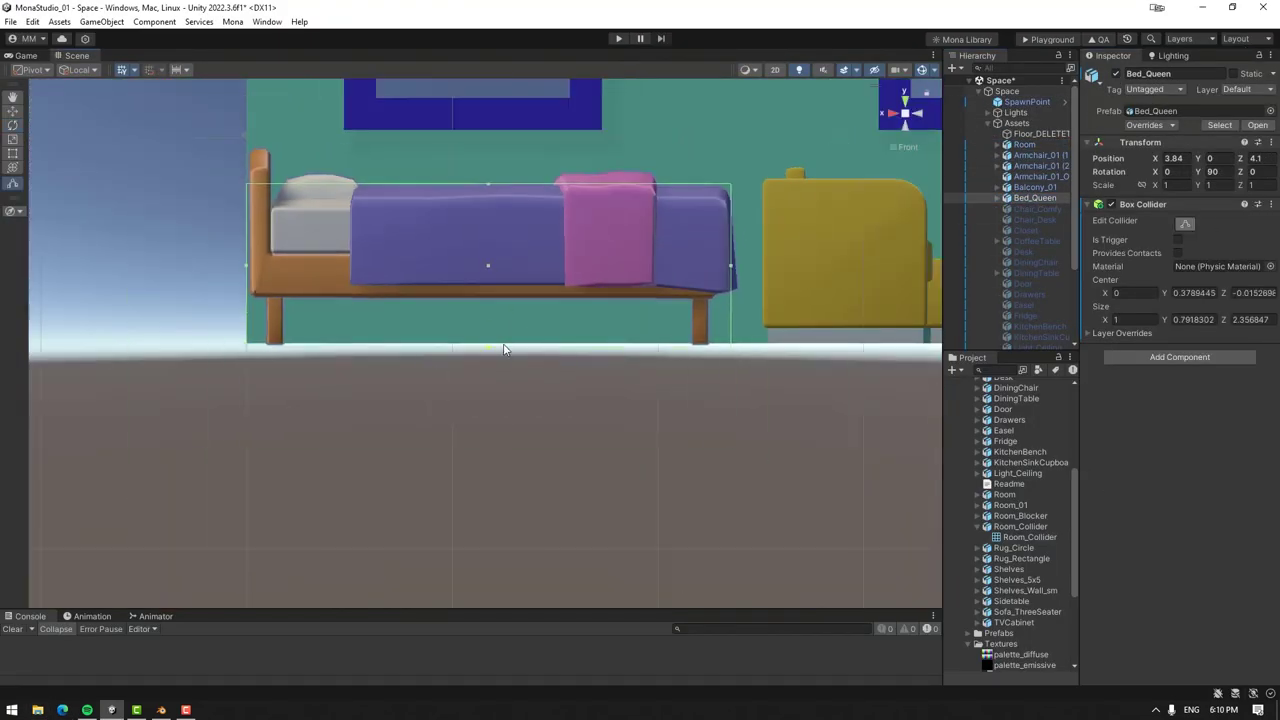
left_click(920, 97)
left_click(1270, 204)
left_click(1185, 309)
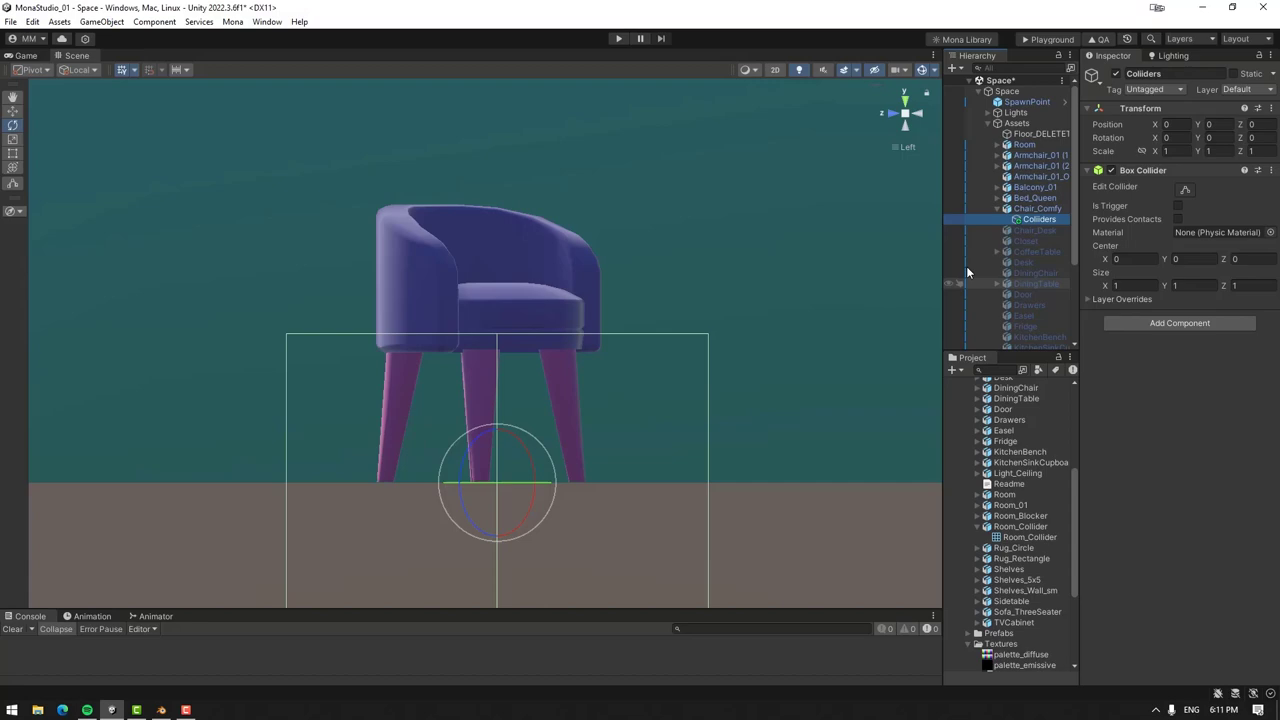
Step: Give Chair_Comfy and Chair_Desk Colliders children with pasted box colliders
double_click(1038, 219)
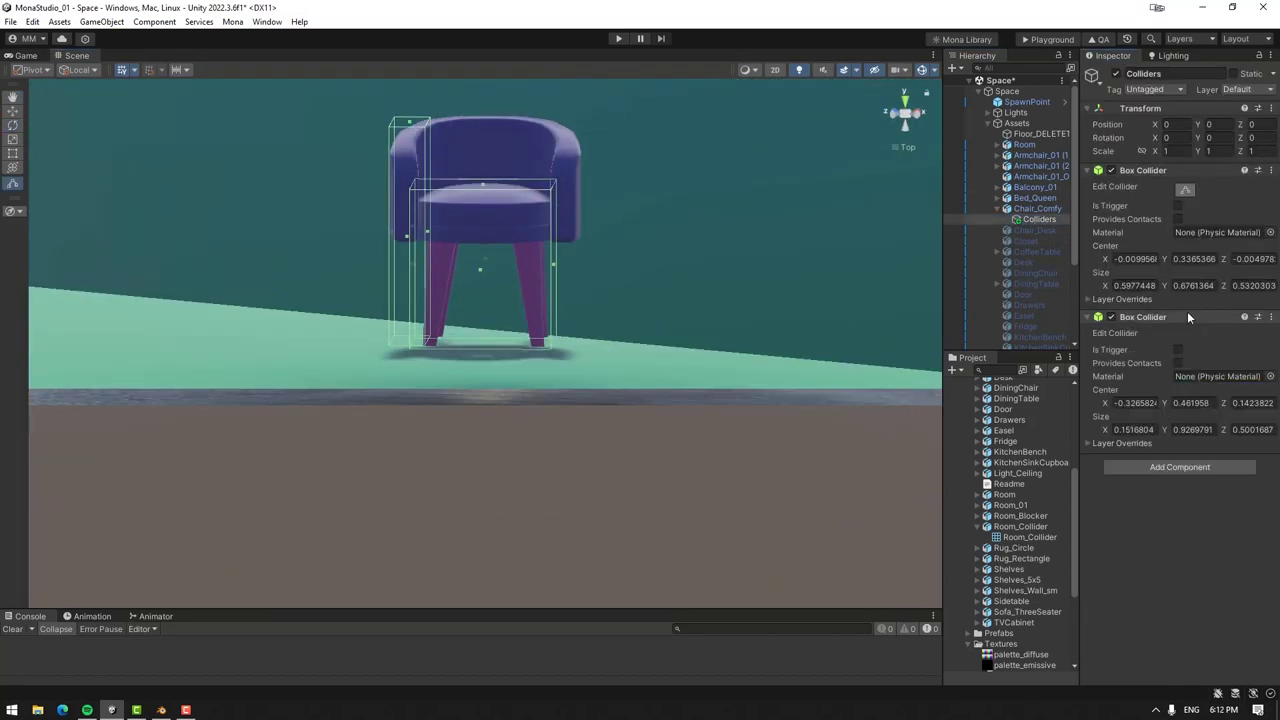
right_click(1143, 460)
left_click(1200, 543)
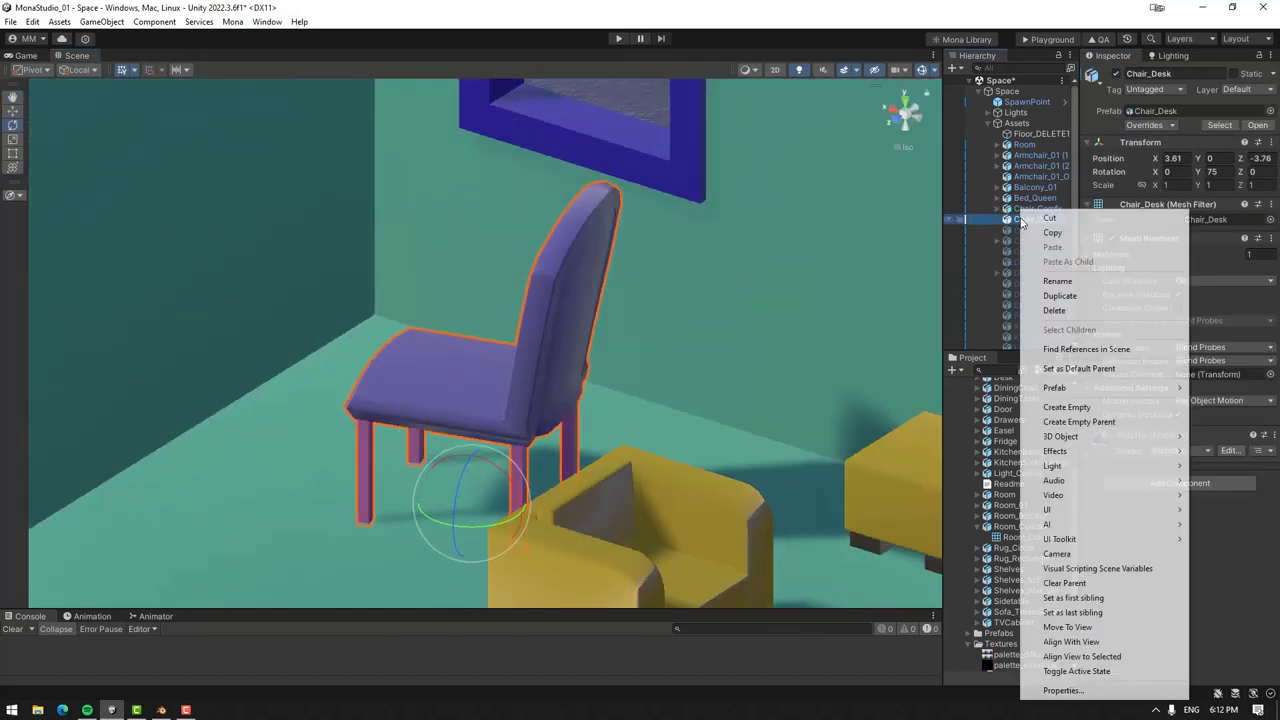
left_click(1103, 206)
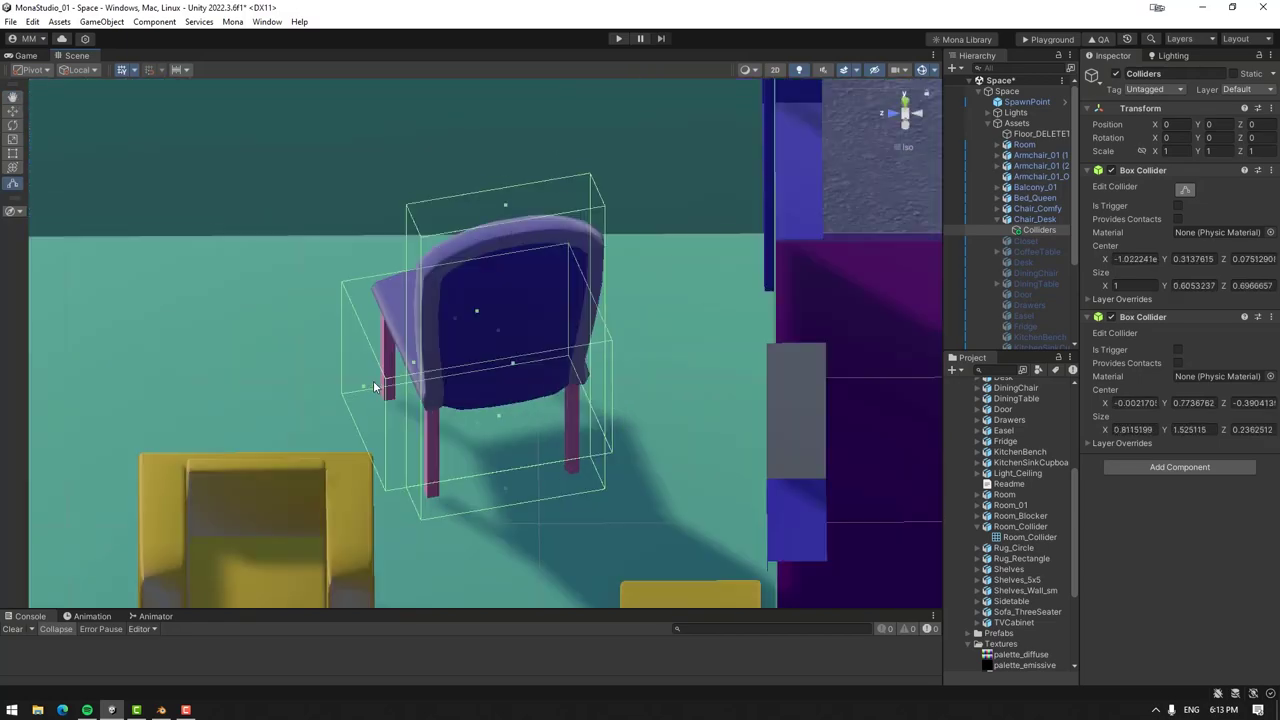
left_click_drag(373, 380, 484, 385, "alt")
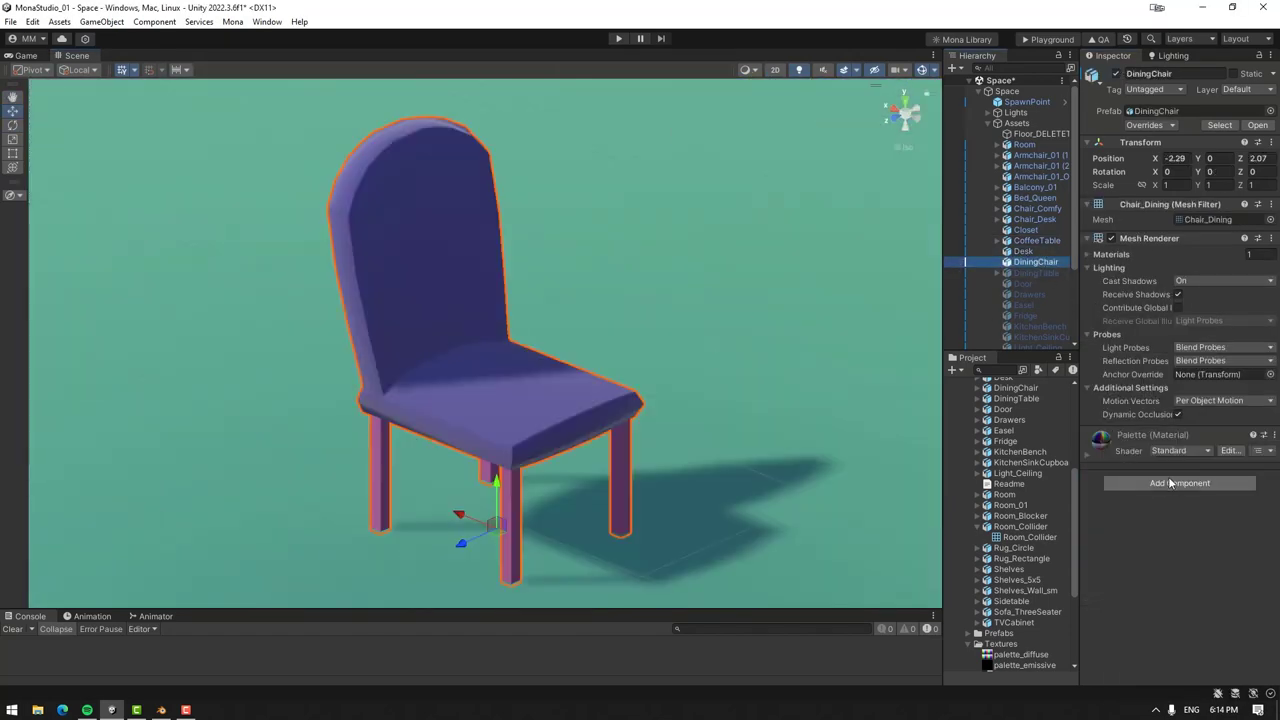
Step: Add box colliders to the sofa, side table and TV cabinet, then export to Playground
type("Colliders")
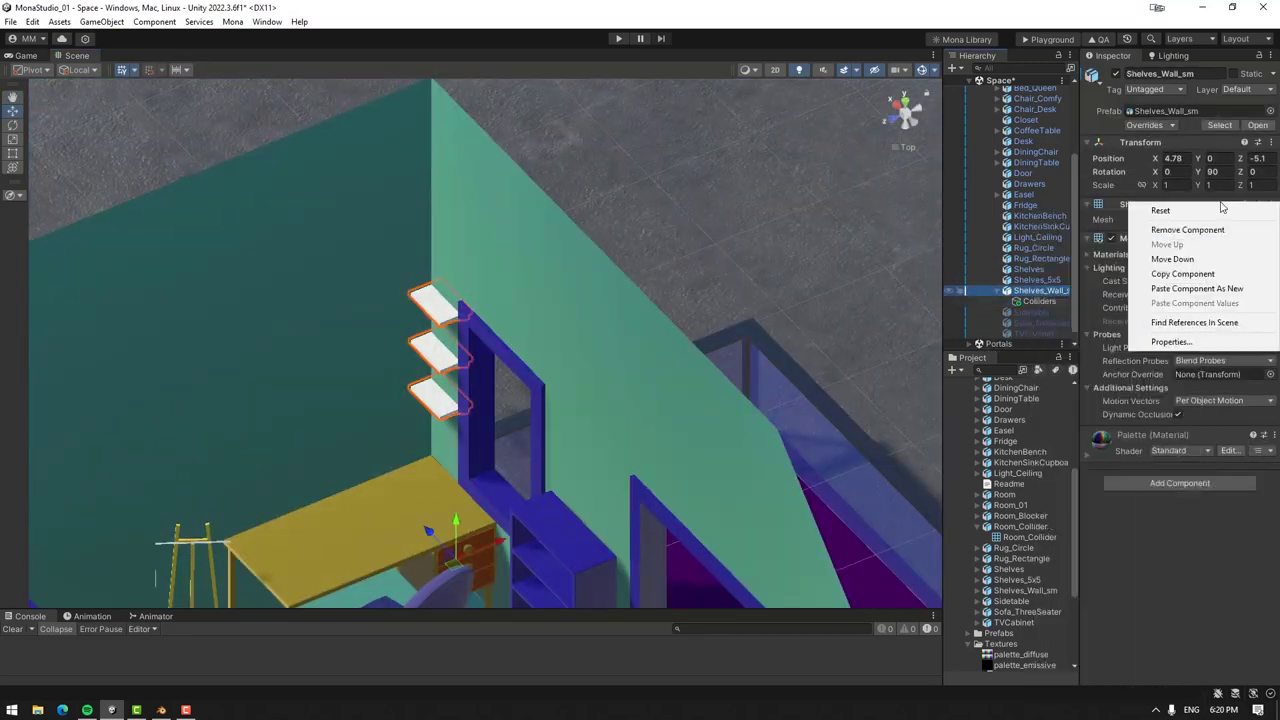
left_click(1038, 301)
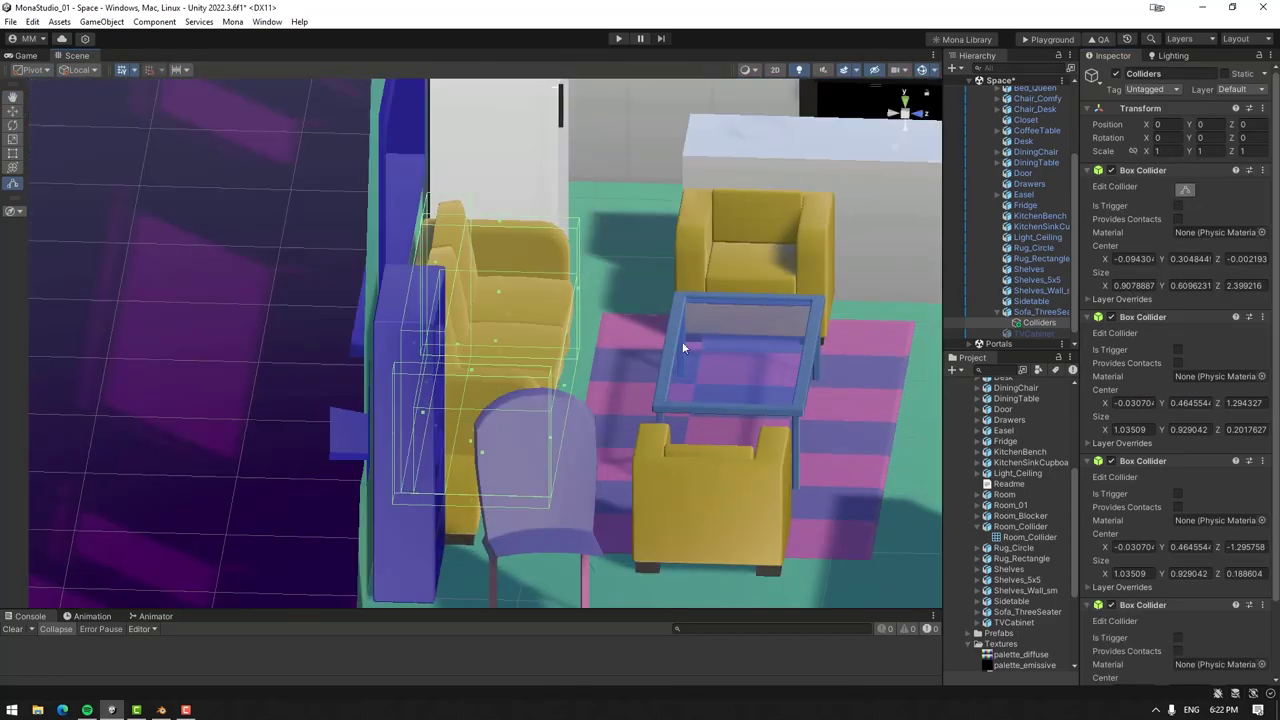
left_click(10, 21)
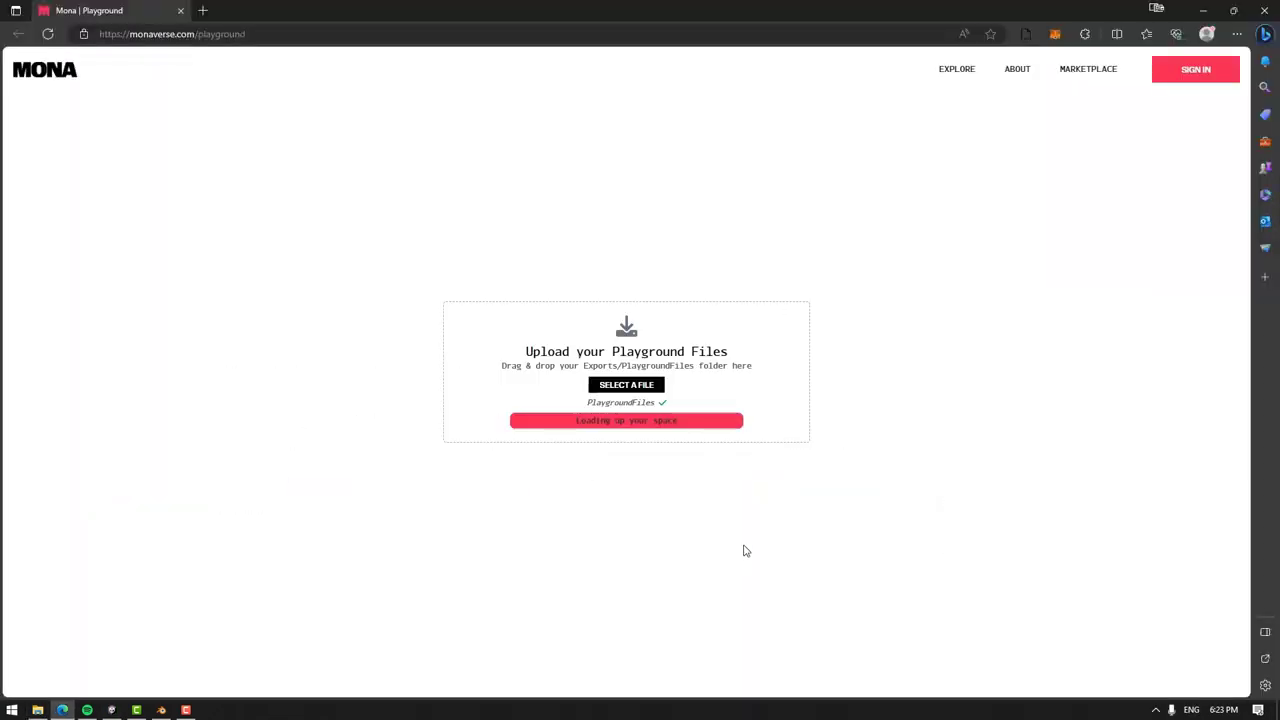
Step: Walk and jump the avatar onto the kitchen counter, yellow desk, wall shelves and bed
left_click(732, 537)
key("w")
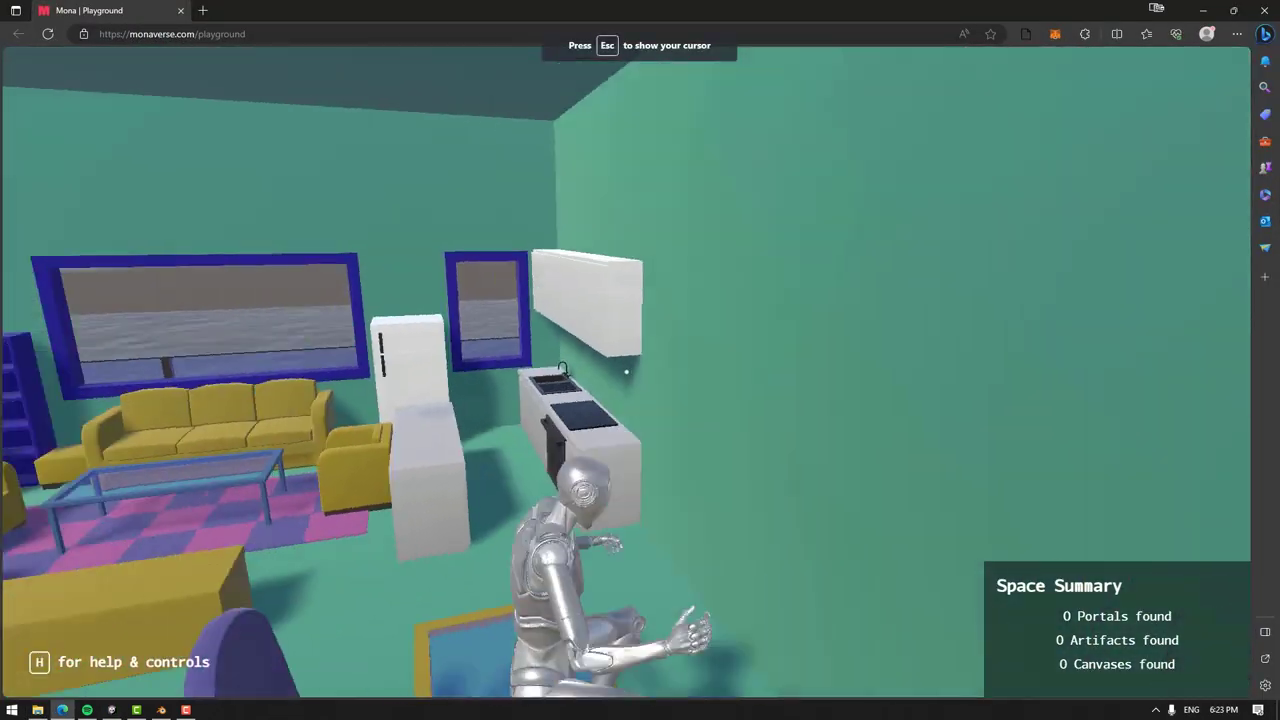
key("space")
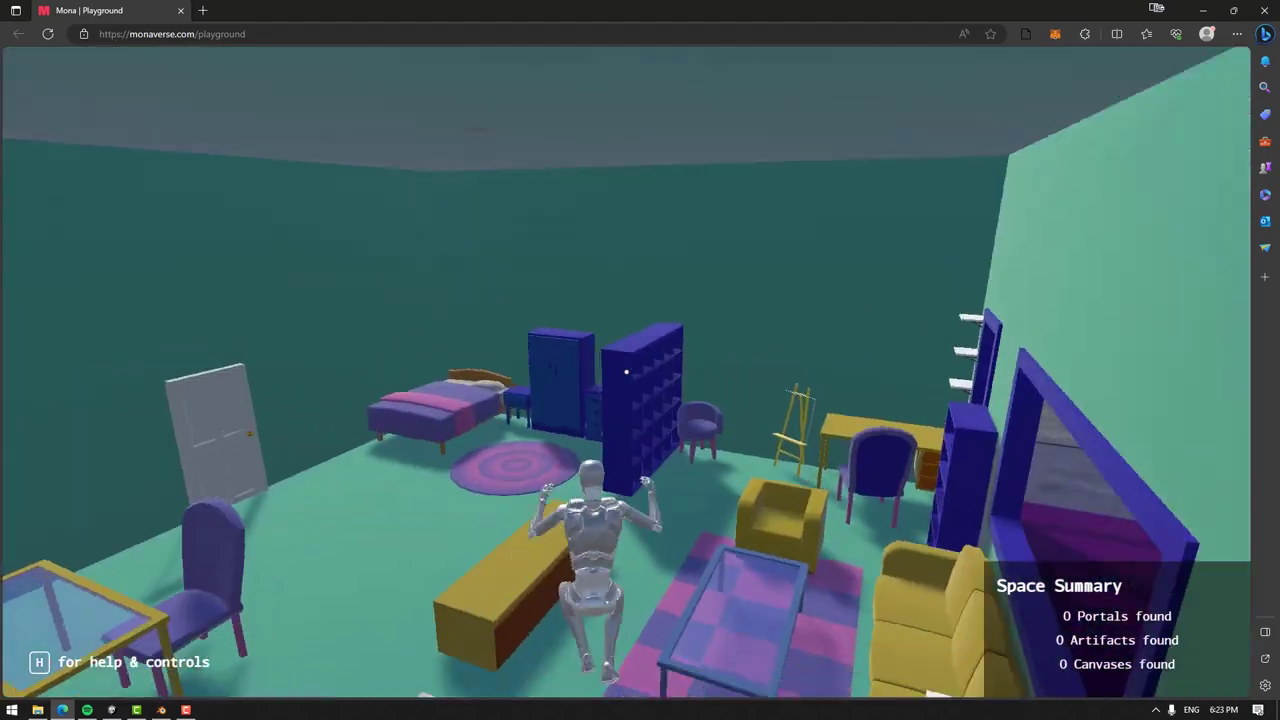
key("w")
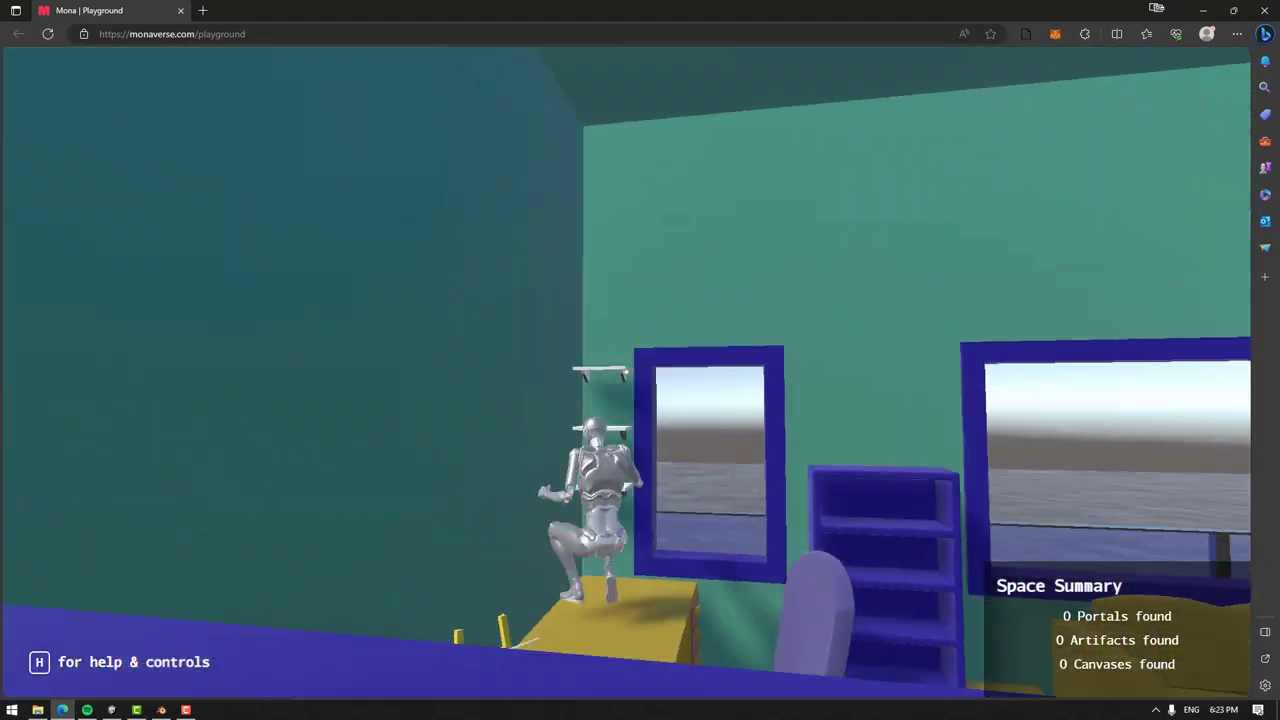
key("space")
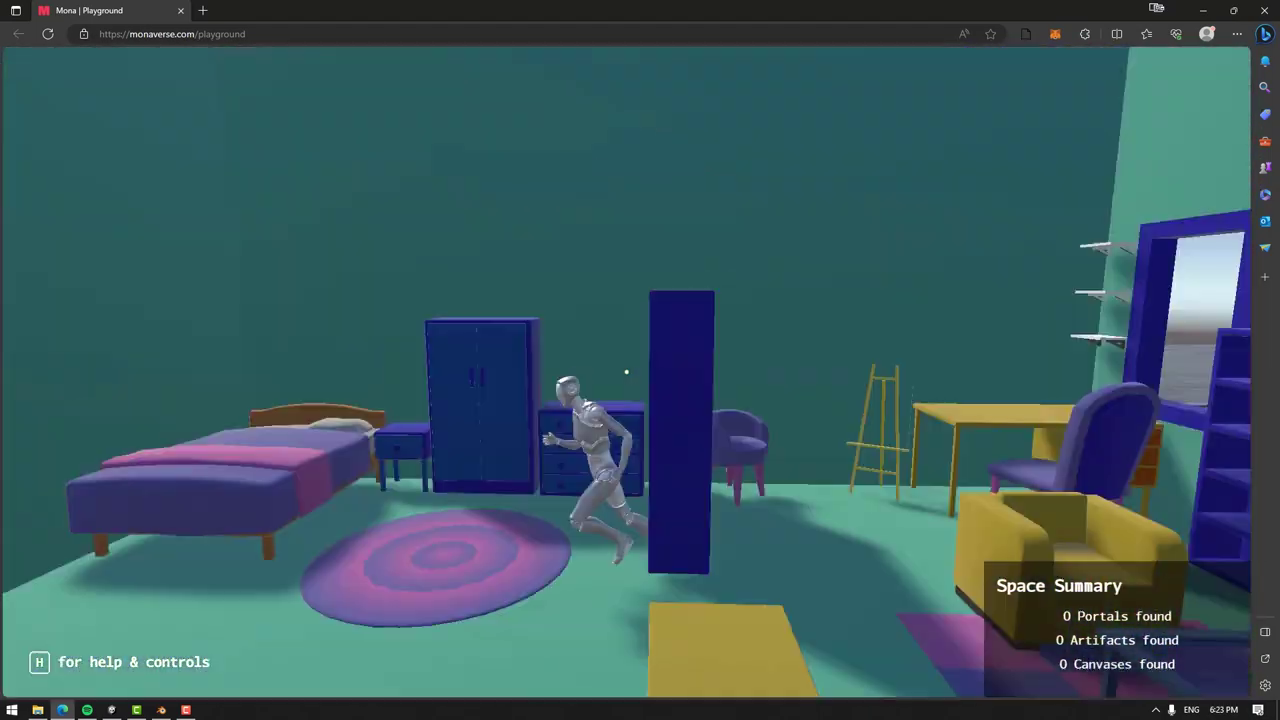
key("space")
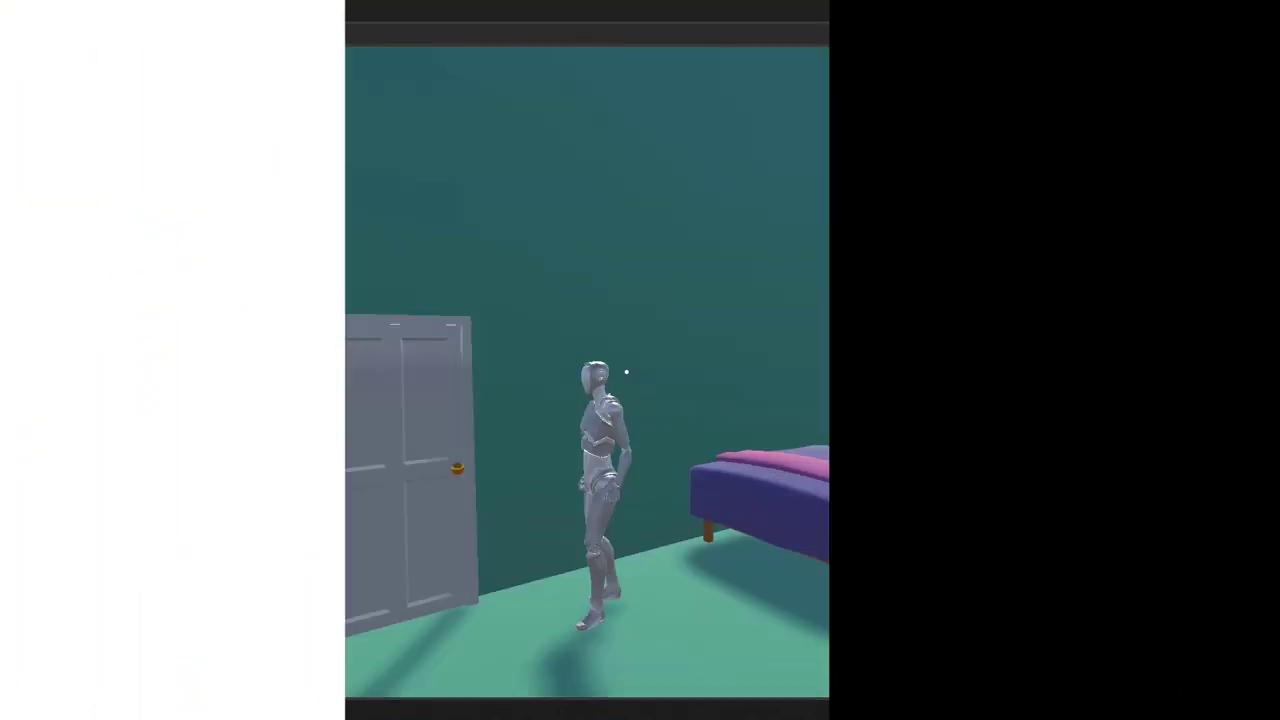